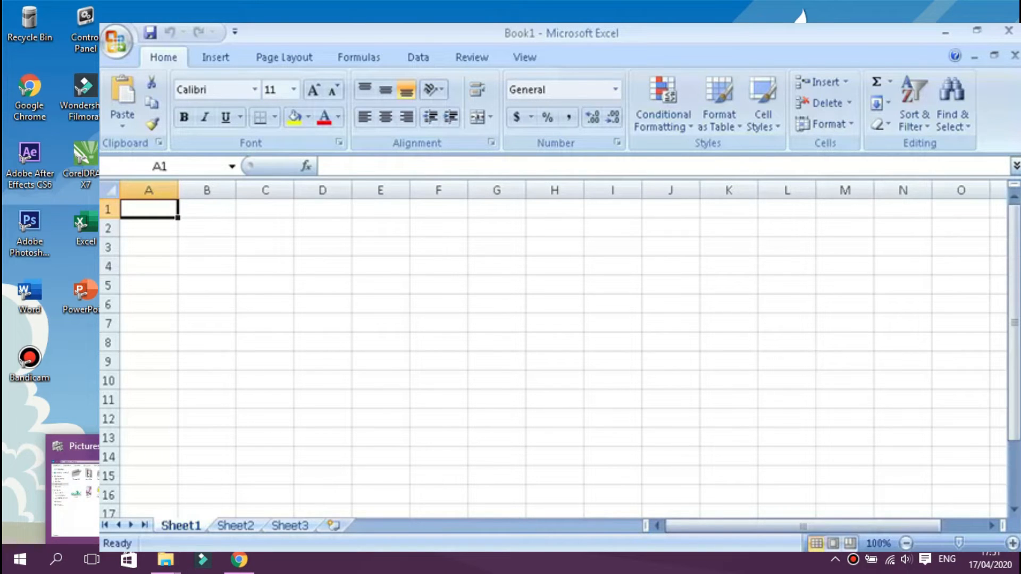
pyautogui.moveTo(165, 559)
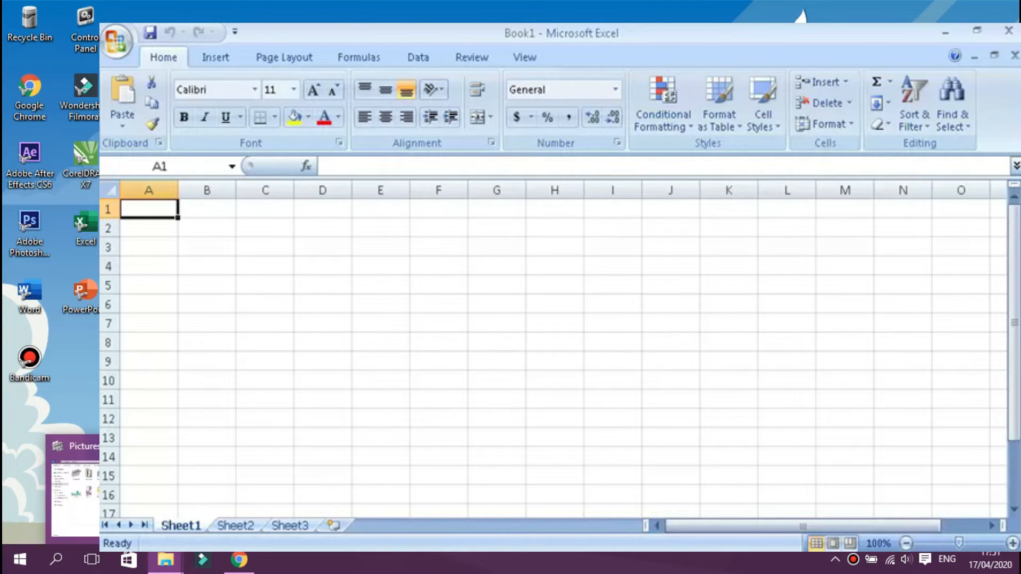
pyautogui.moveTo(125, 495)
pyautogui.moveTo(166, 492)
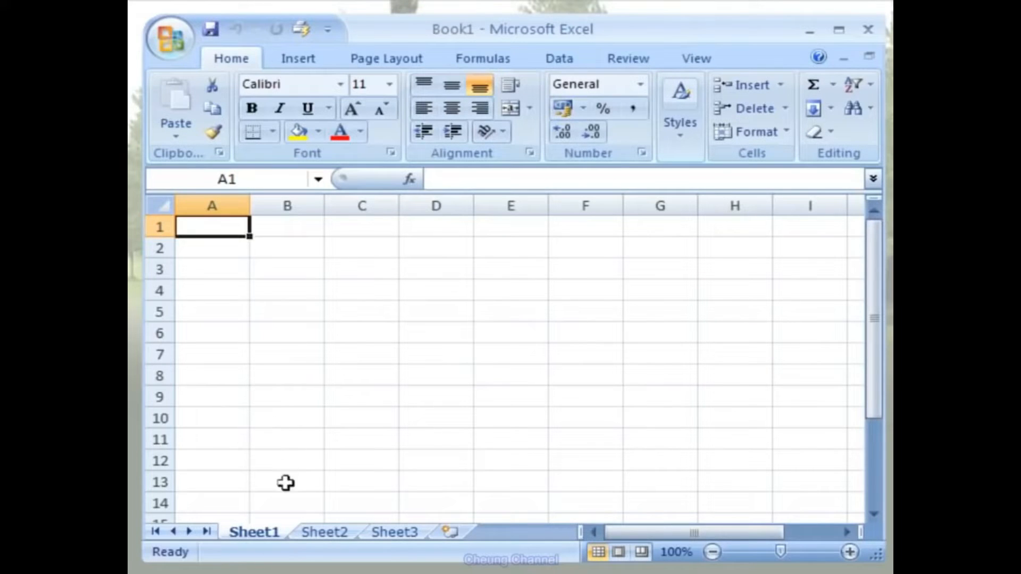
# - View Sheet2 and Sheet3, and add a new blank worksheet after Sheet3
pyautogui.click(357, 532)
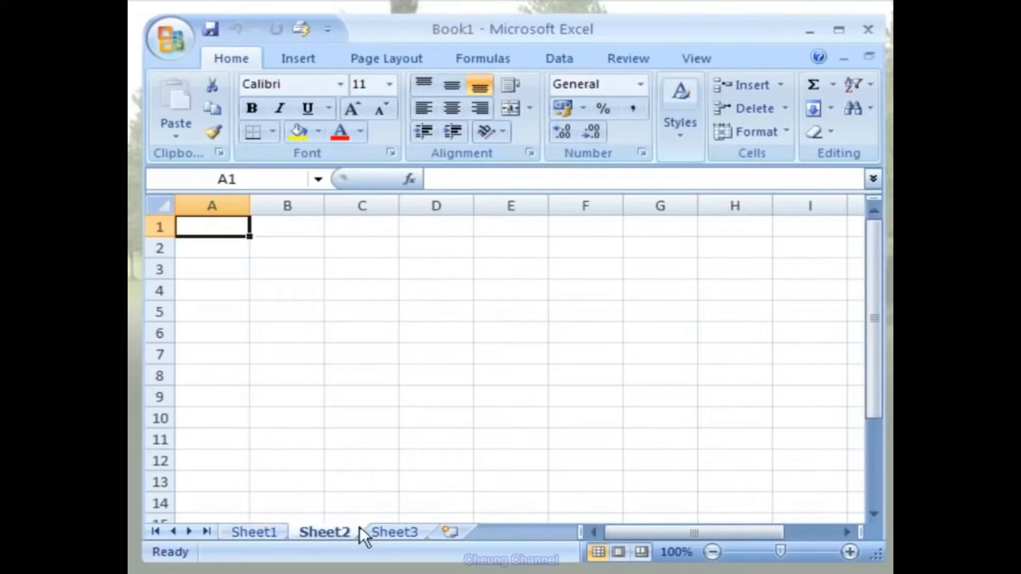
pyautogui.click(408, 534)
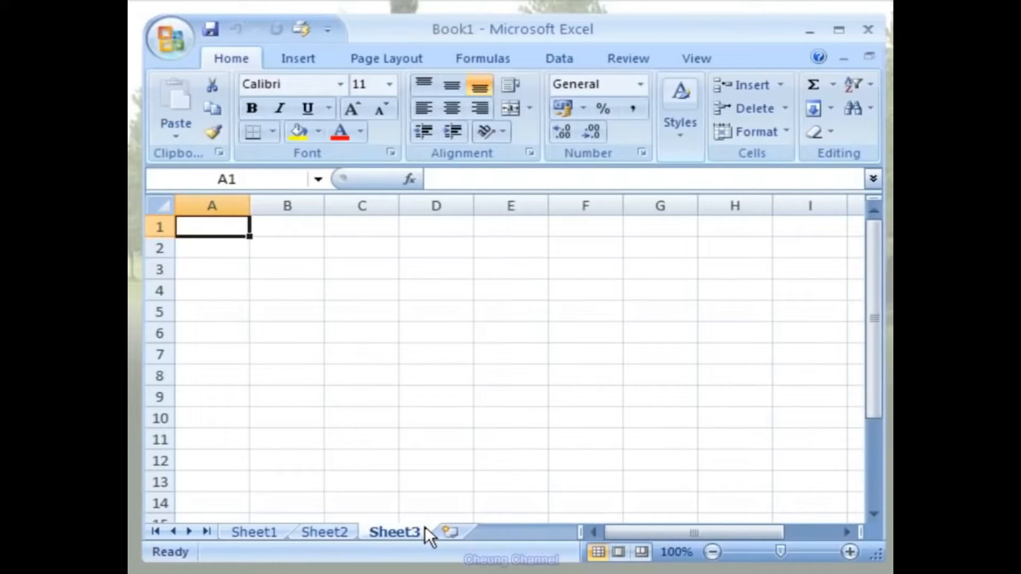
pyautogui.click(464, 526)
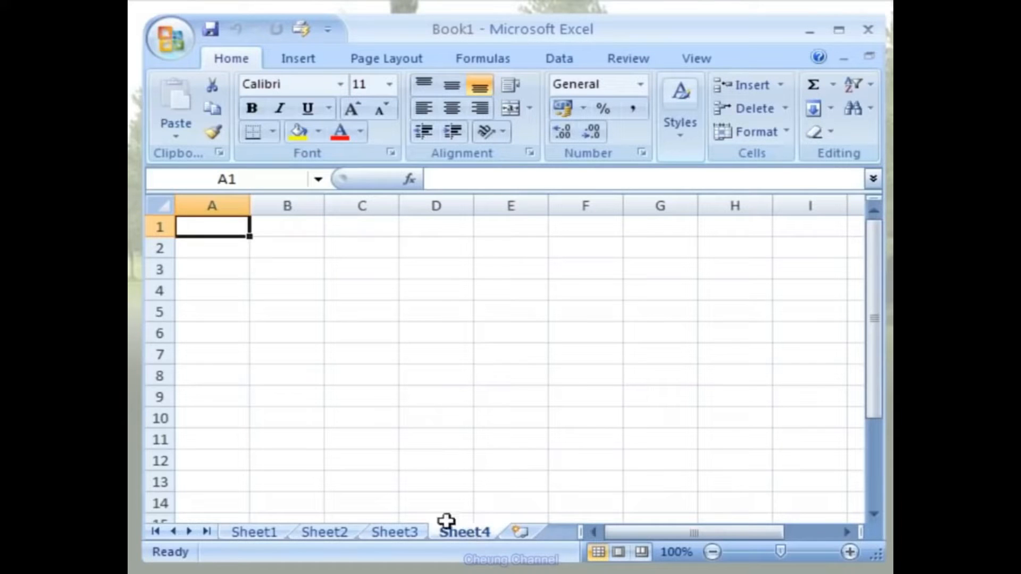
# - Rename the Sheet1 worksheet as Contoh
pyautogui.rightClick(279, 528)
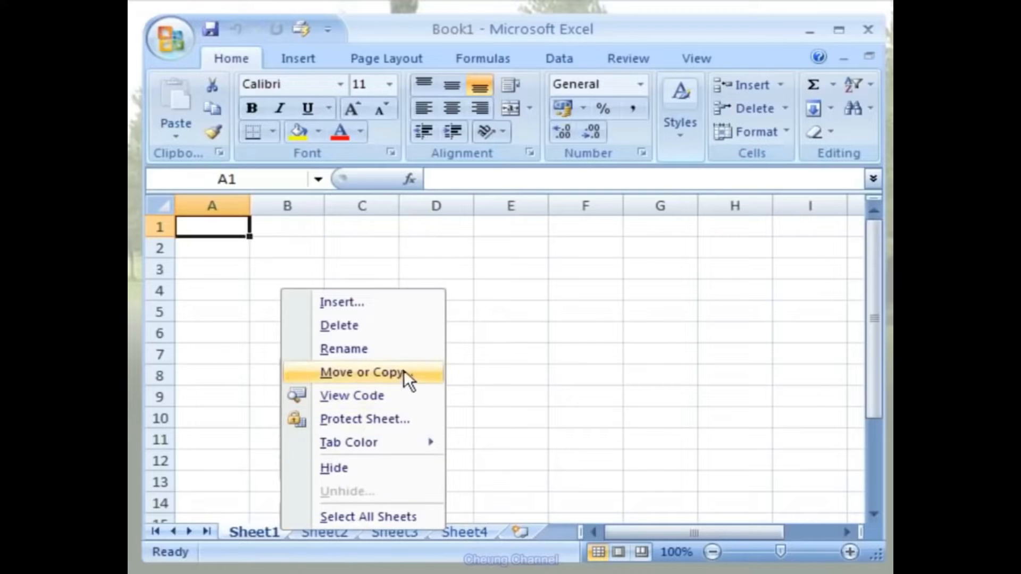
pyautogui.click(404, 351)
pyautogui.write('Contoh')
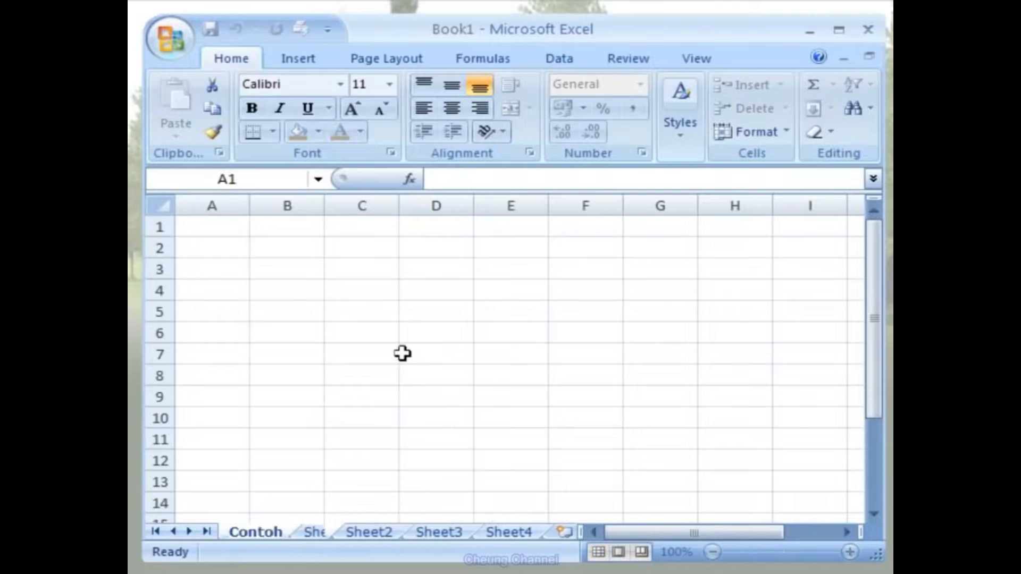
pyautogui.press('Return')
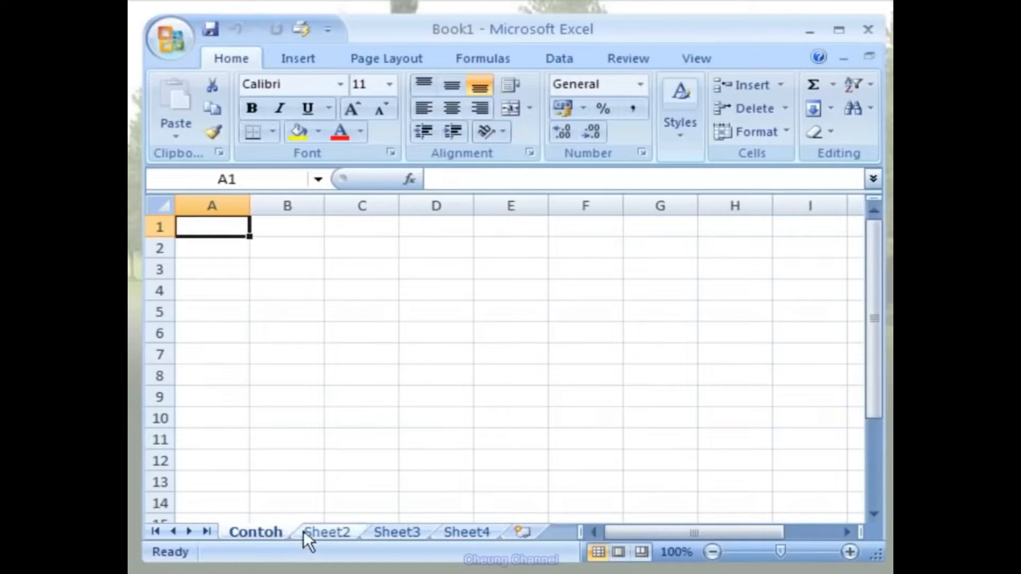
# - Delete the Sheet4 worksheet from the workbook
pyautogui.rightClick(496, 527)
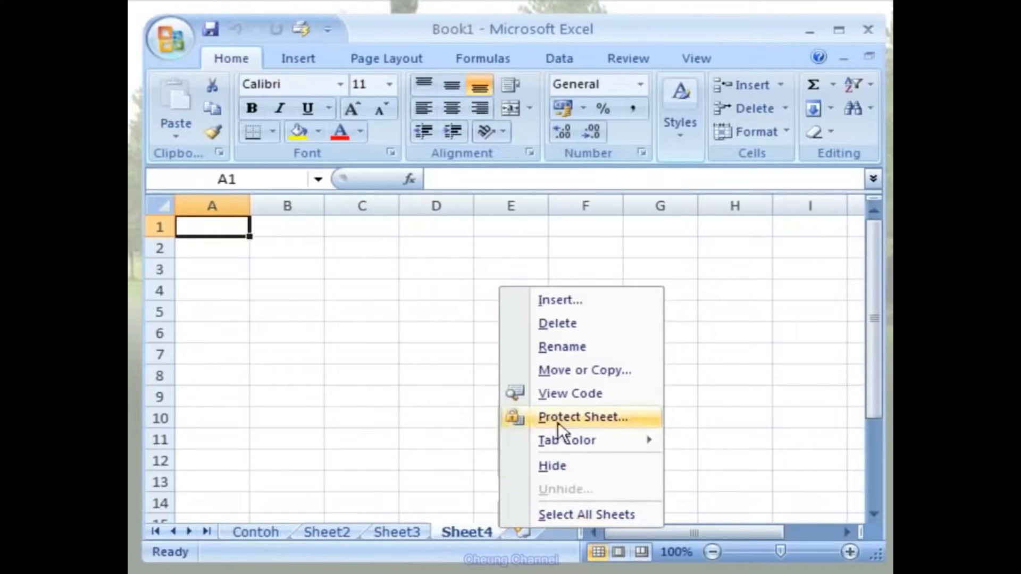
pyautogui.click(607, 327)
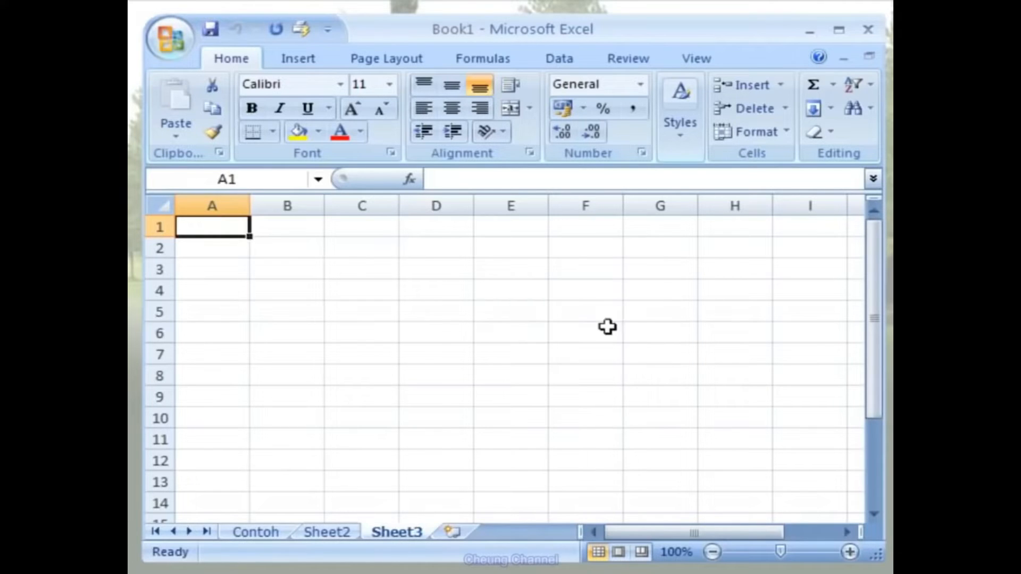
# - Hide the Sheet3 and Sheet2 worksheets, leaving only Contoh in view
pyautogui.rightClick(425, 531)
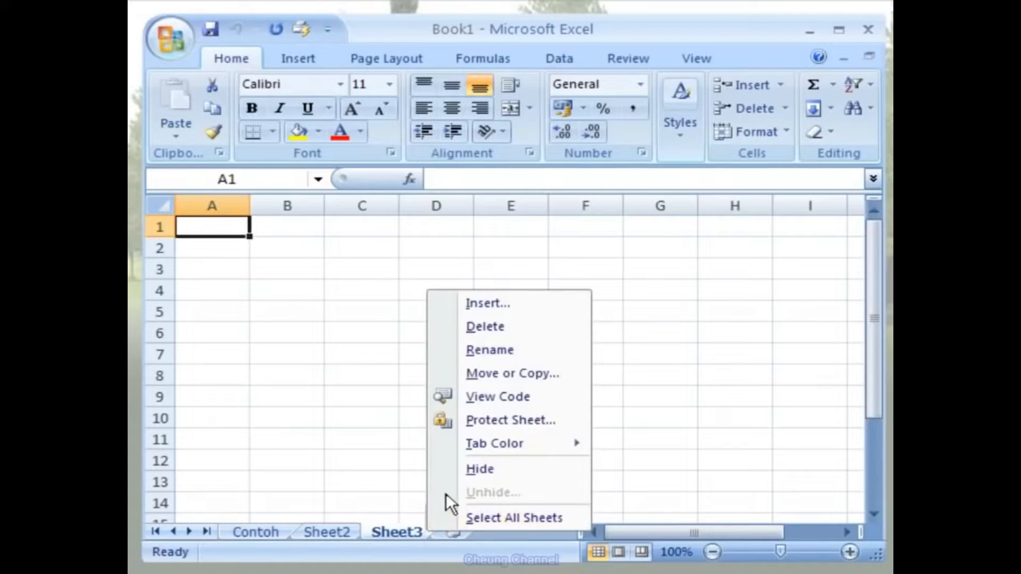
pyautogui.click(532, 469)
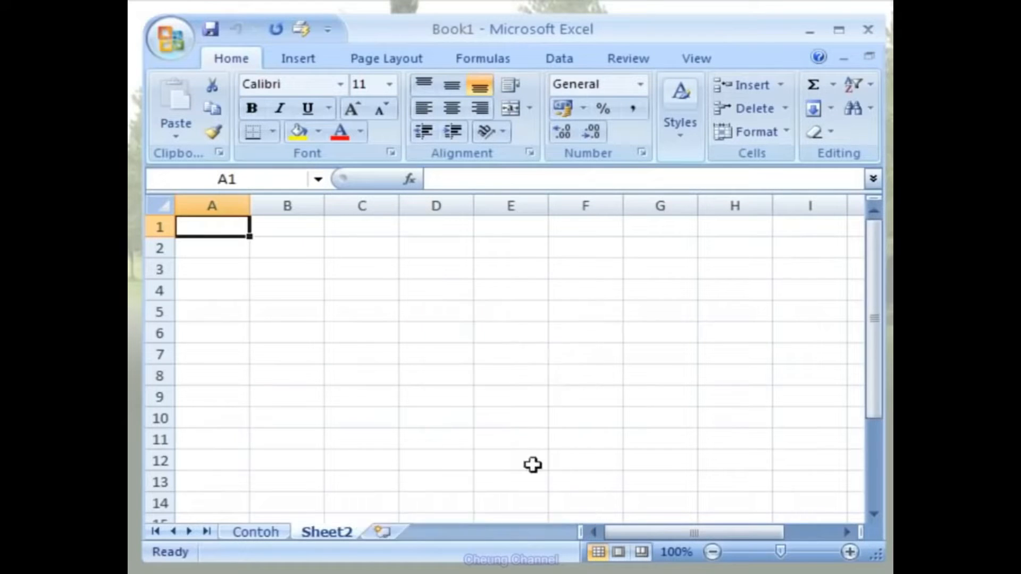
pyautogui.rightClick(352, 530)
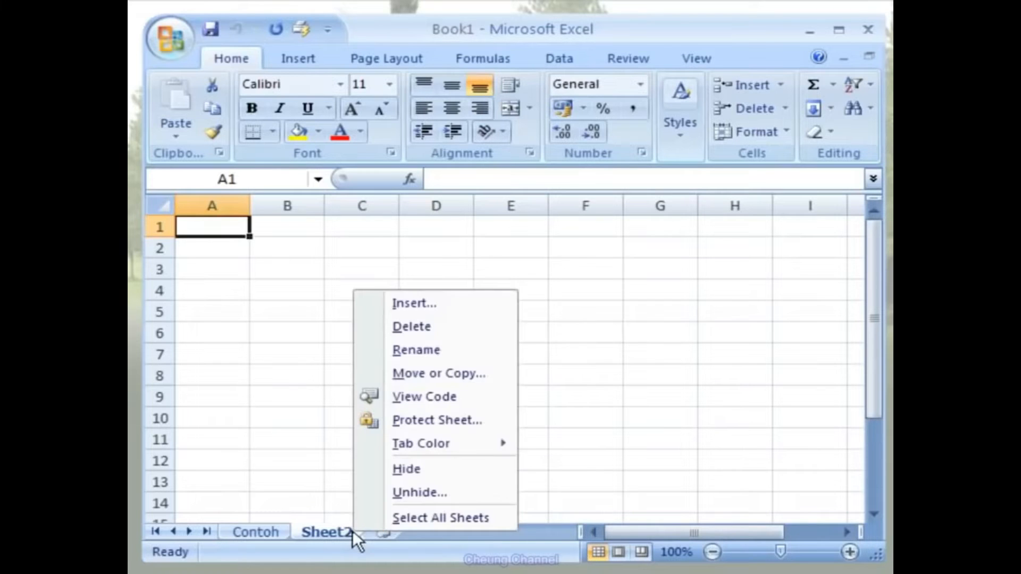
pyautogui.click(473, 472)
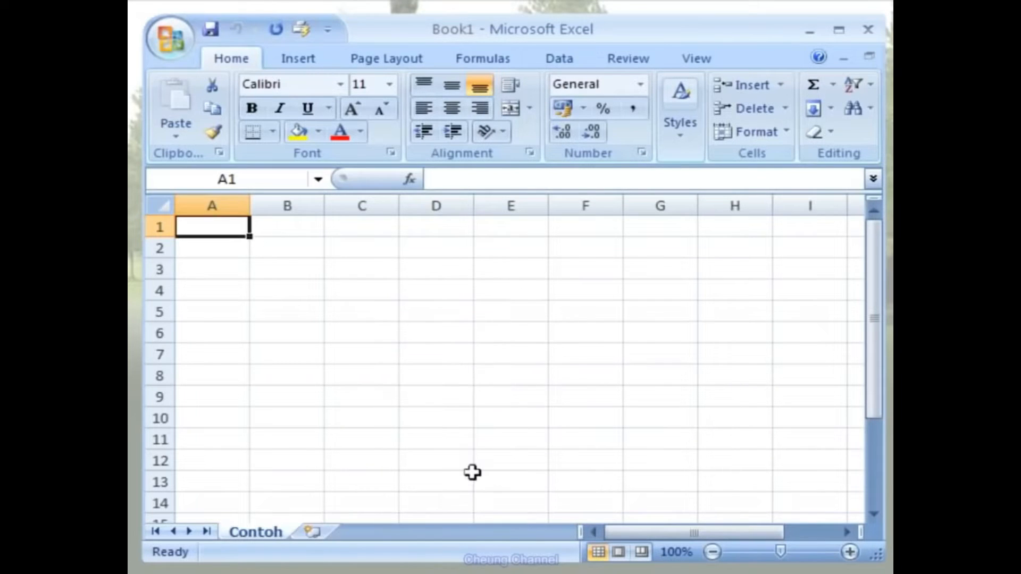
# - Unhide the Sheet2 worksheet and the Sheet3 worksheet, one after the other
pyautogui.rightClick(285, 530)
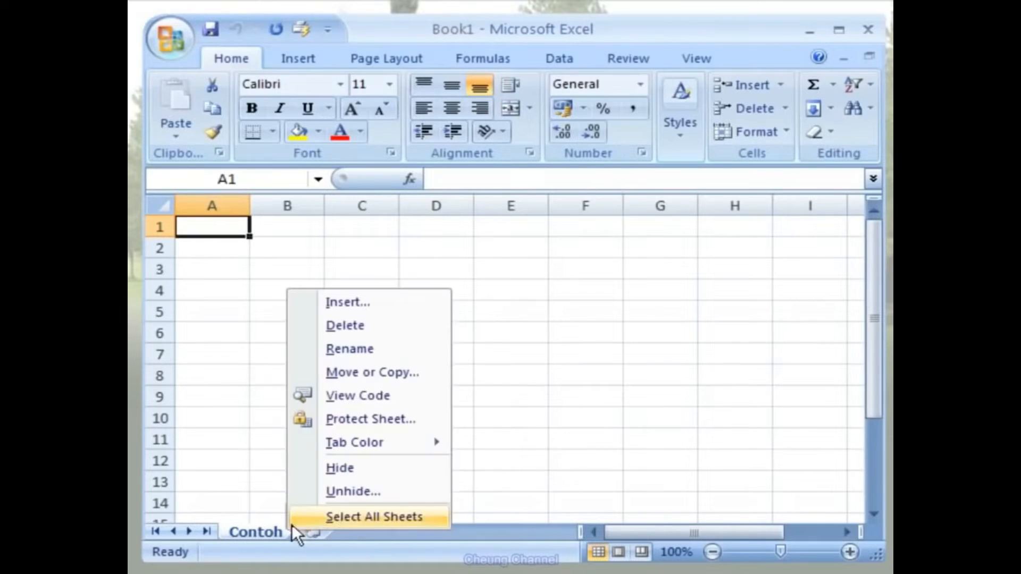
pyautogui.click(413, 494)
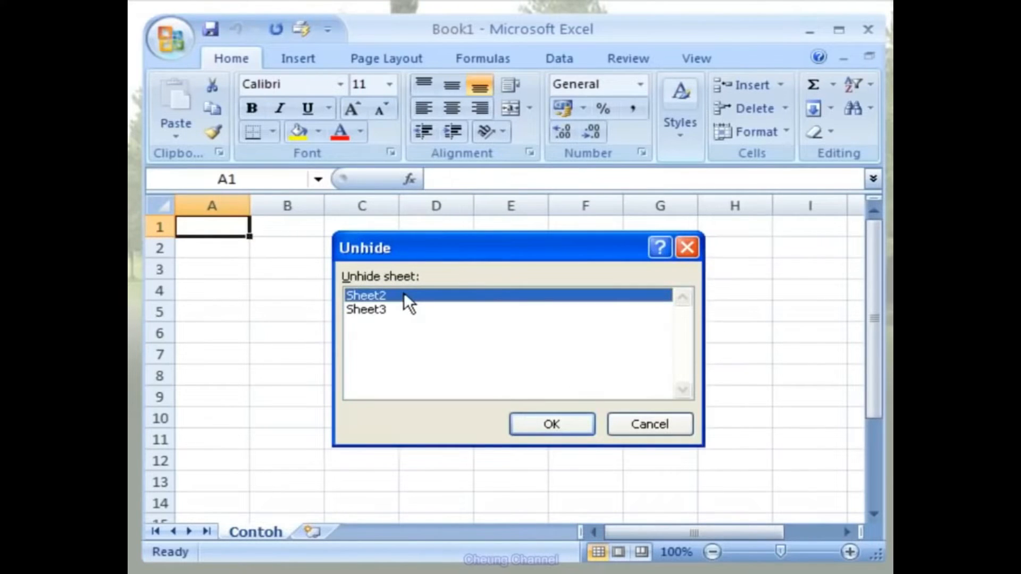
pyautogui.click(577, 420)
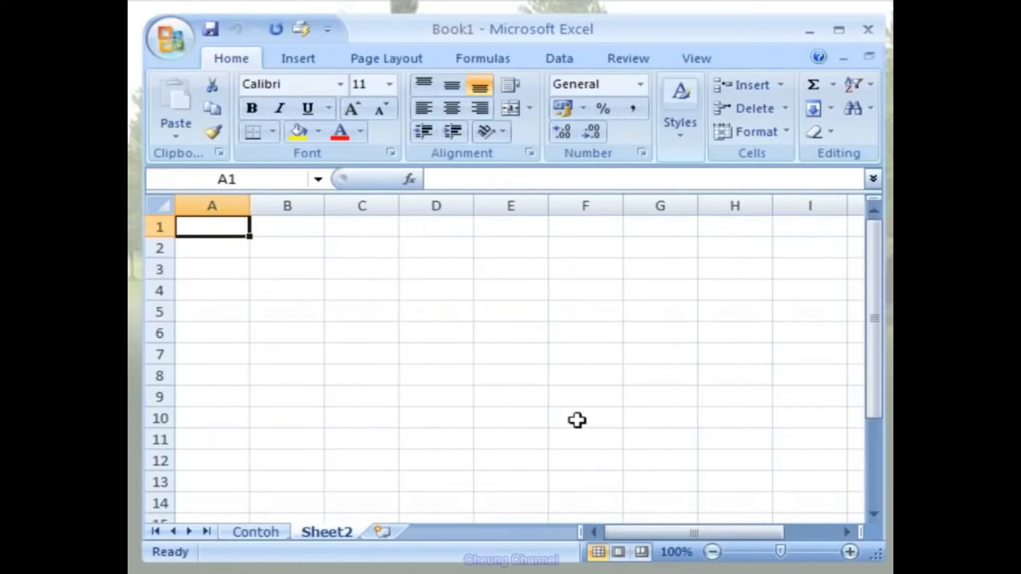
pyautogui.rightClick(359, 530)
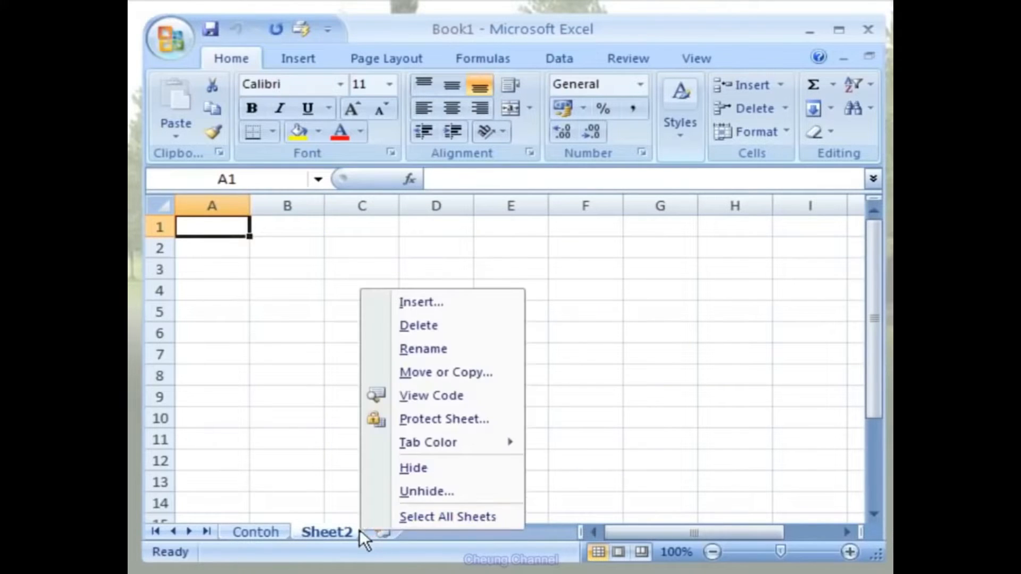
pyautogui.click(489, 495)
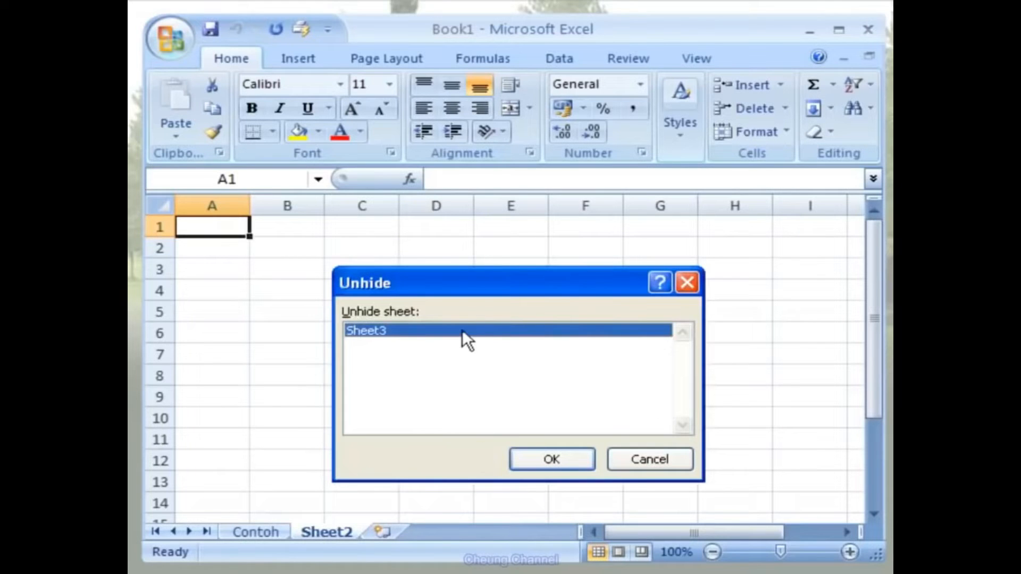
pyautogui.click(576, 454)
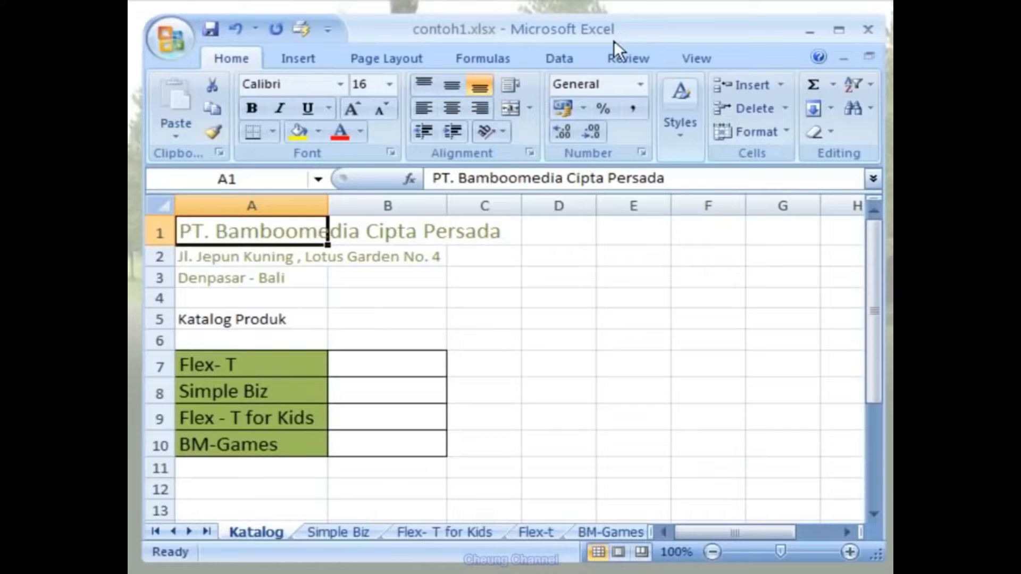
# - Look through the Simple Biz, Flex- T for Kids, Flex-t and BM-Games sheets of contoh1.xlsx, and return to the Katalog sheet
pyautogui.click(367, 531)
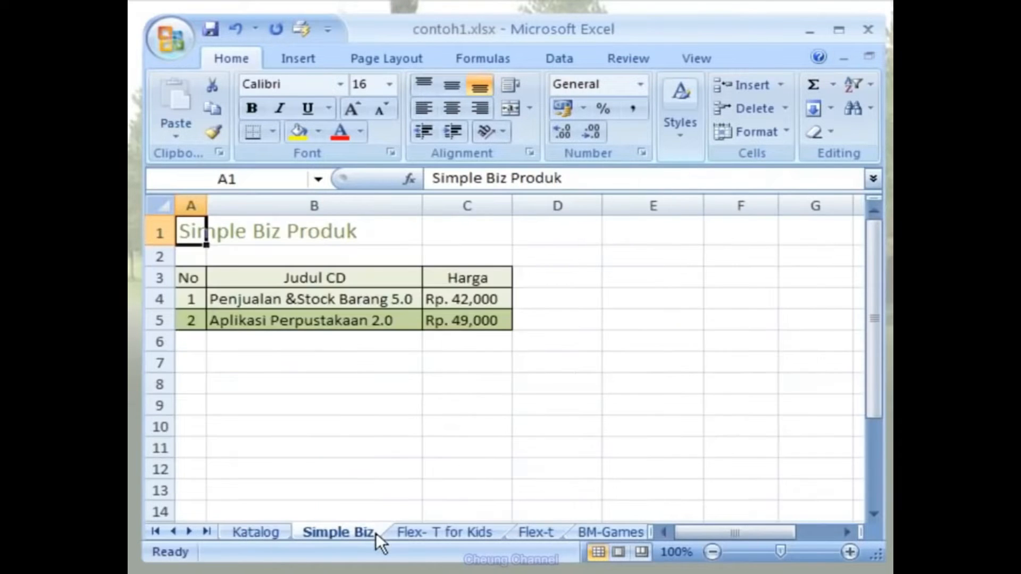
pyautogui.click(493, 532)
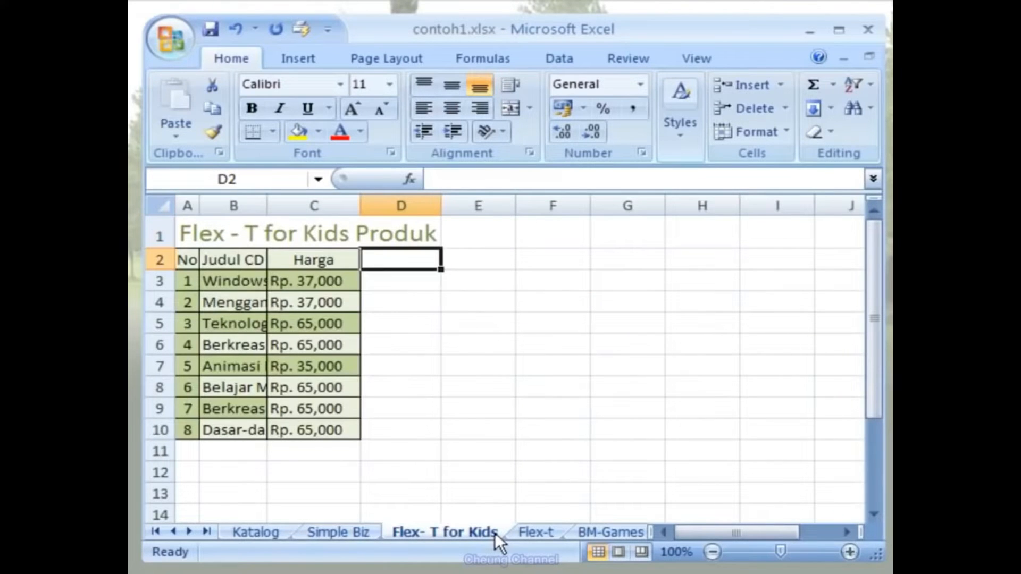
pyautogui.click(551, 532)
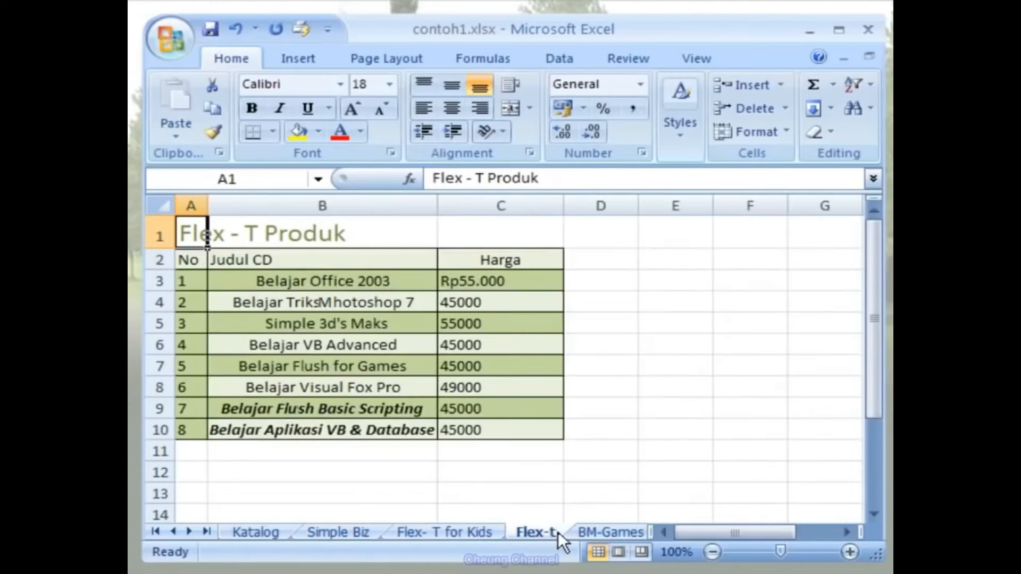
pyautogui.click(642, 531)
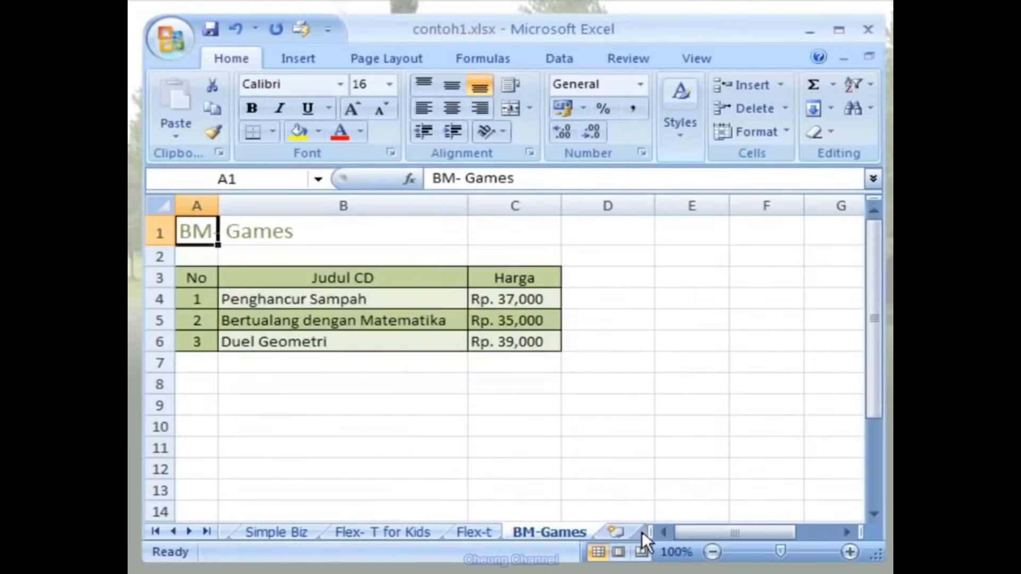
pyautogui.click(174, 531)
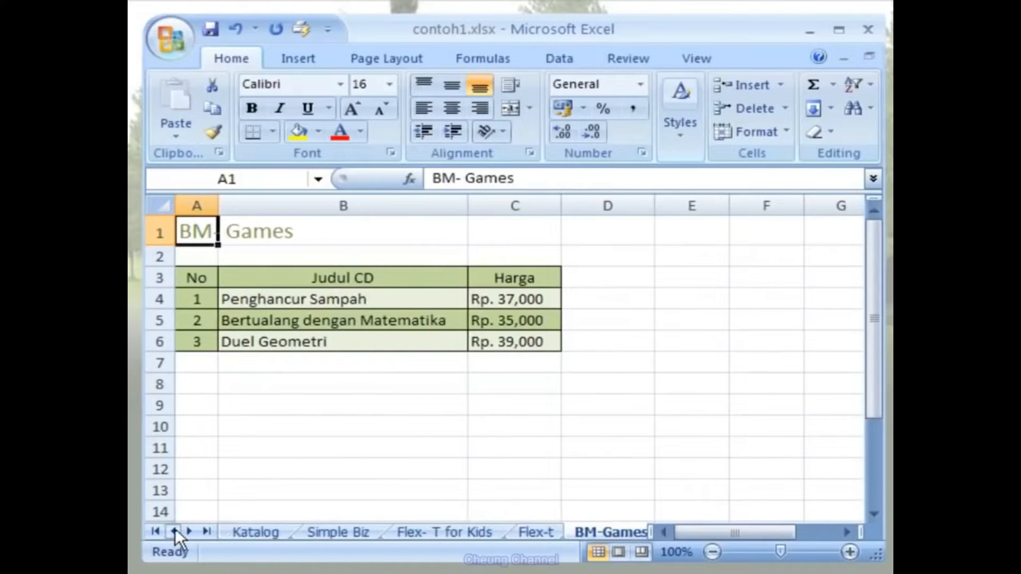
pyautogui.click(284, 530)
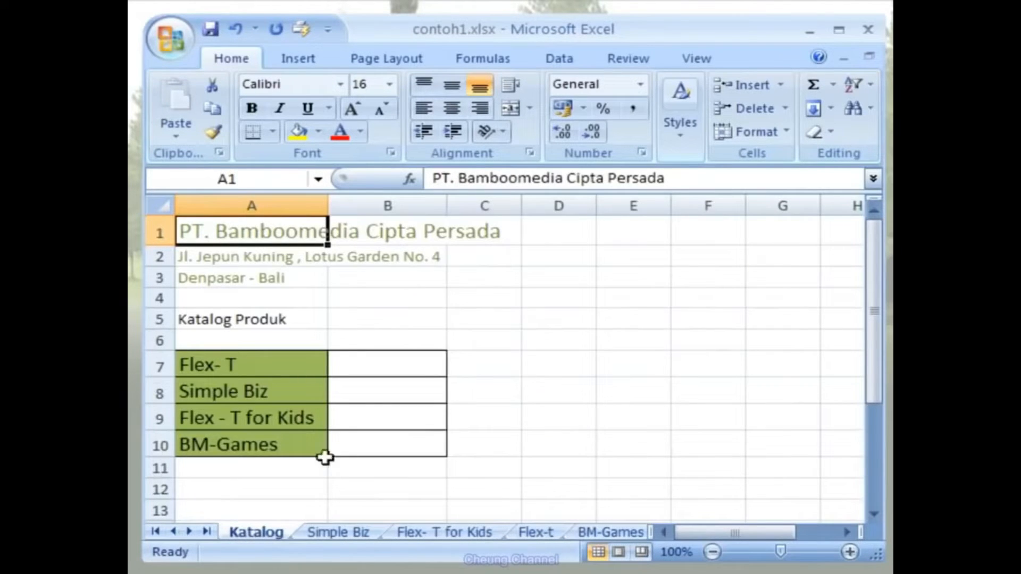
# - Start a hyperlink in cell B7 of the Katalog sheet to a place in this document, with the display text "Details"
pyautogui.click(393, 365)
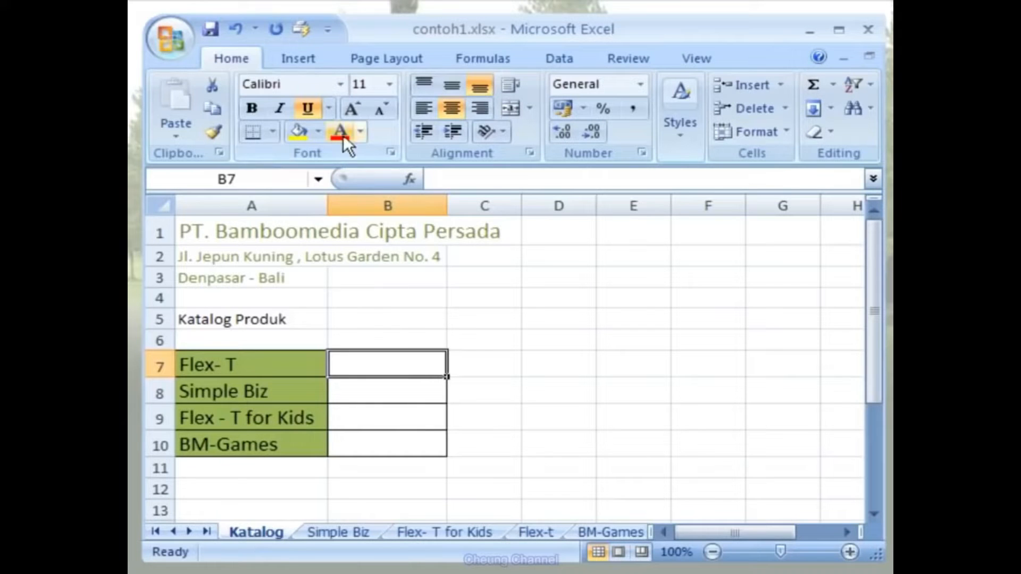
pyautogui.click(320, 60)
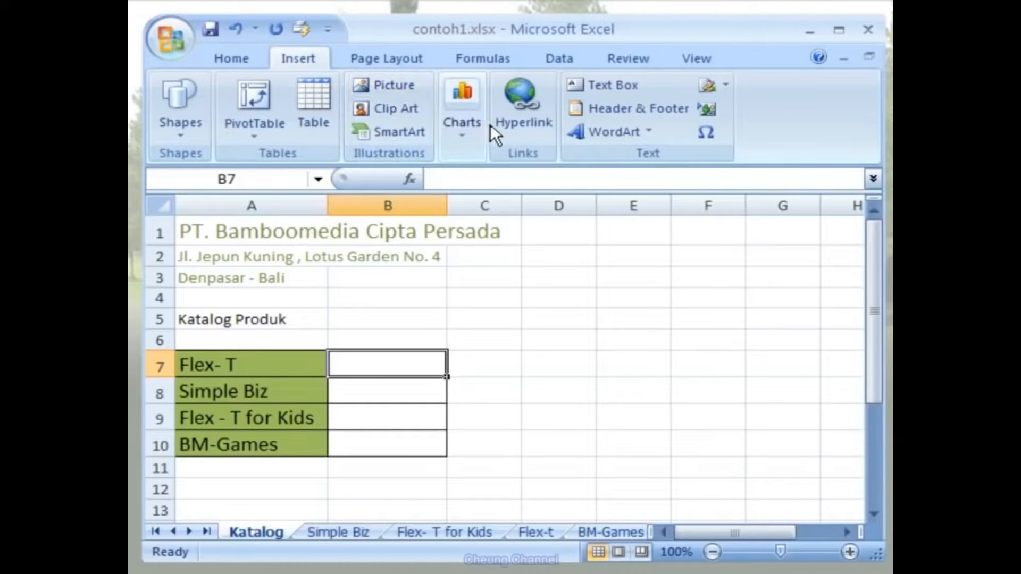
pyautogui.click(537, 131)
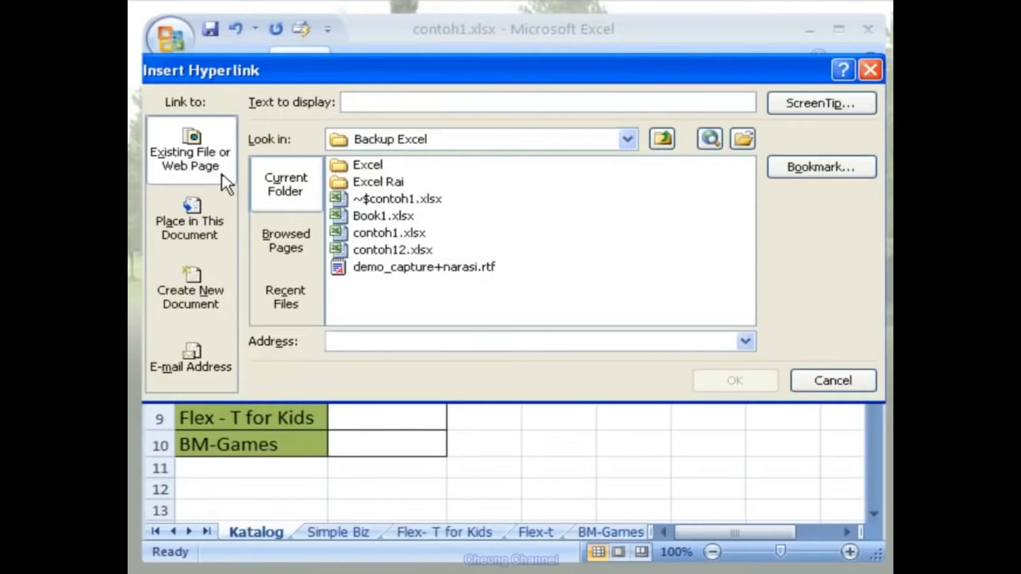
pyautogui.click(226, 234)
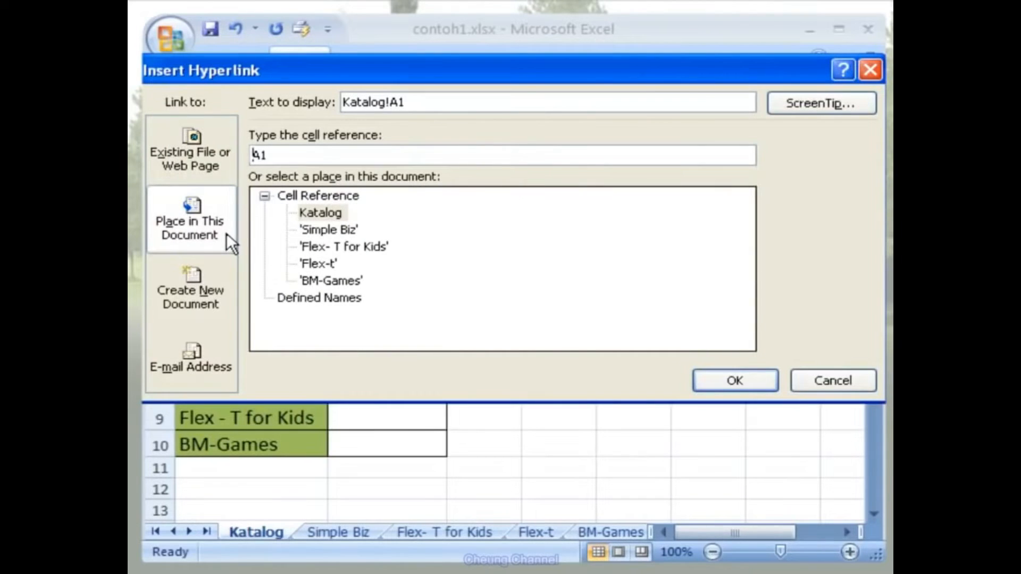
pyautogui.moveTo(423, 101); pyautogui.dragTo(306, 101)
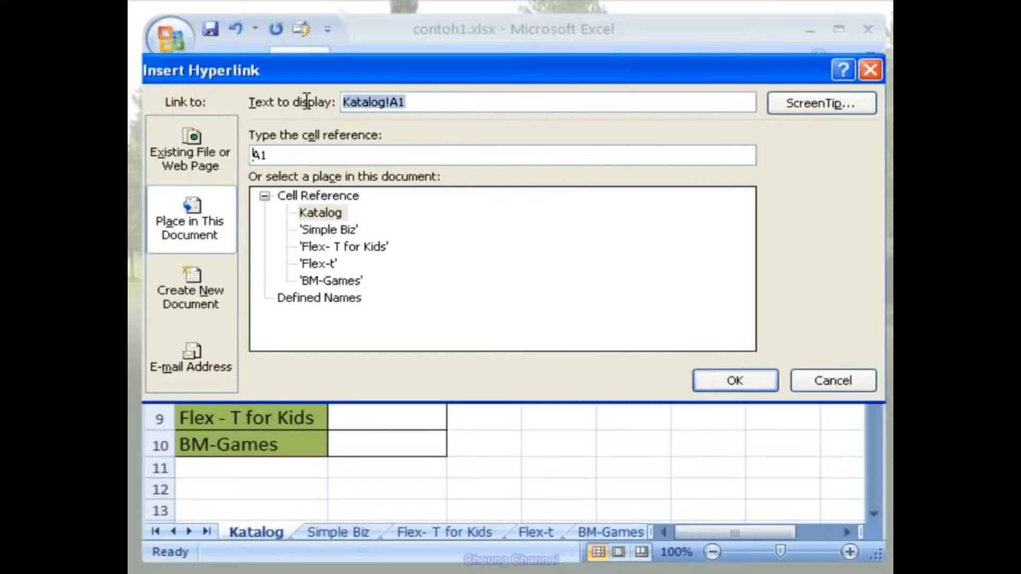
pyautogui.write('Details')
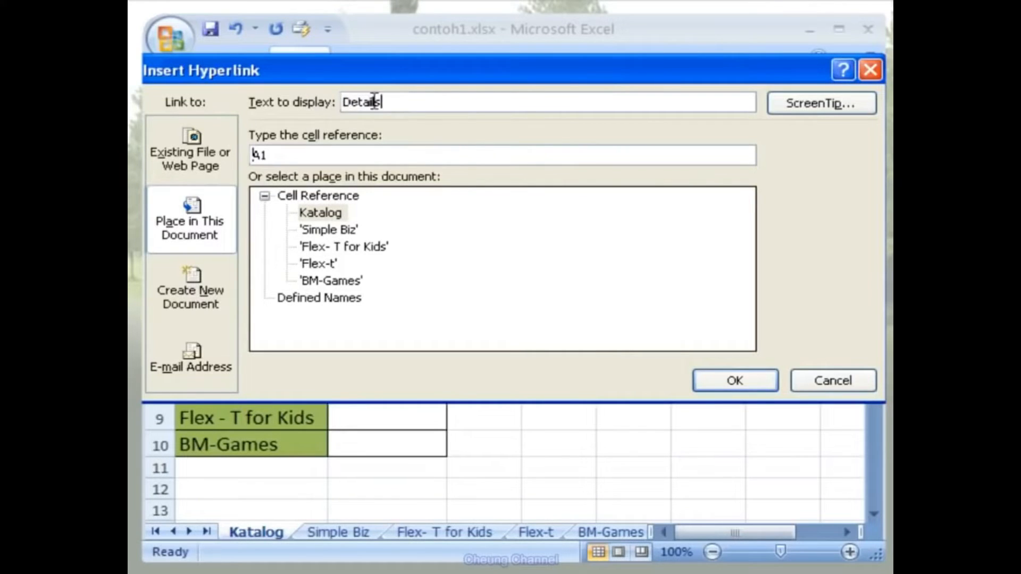
# - Set the hyperlink's ScreenTip text to "Flex - T Katalog"
pyautogui.click(863, 106)
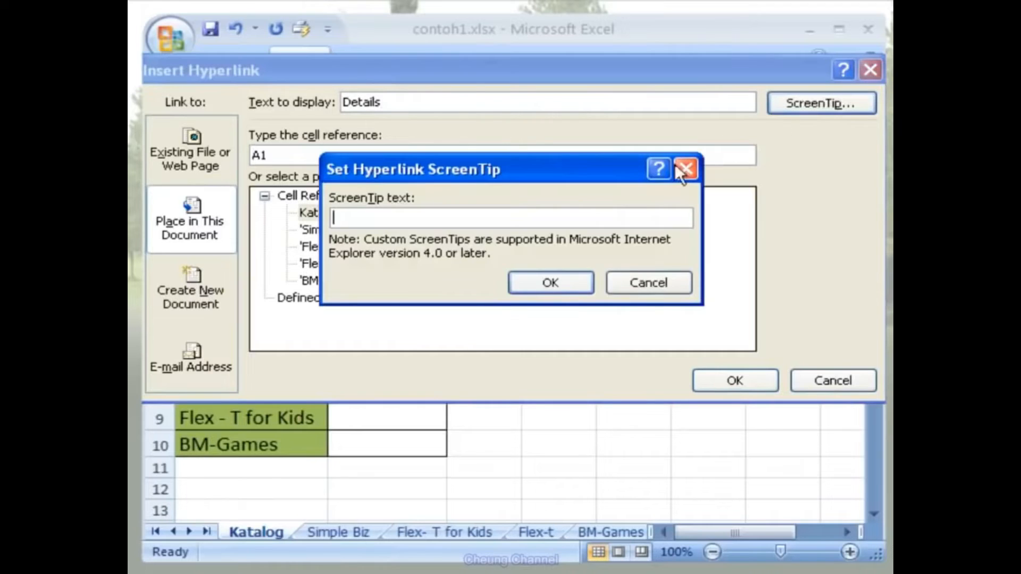
pyautogui.write('Flex - T Katalog')
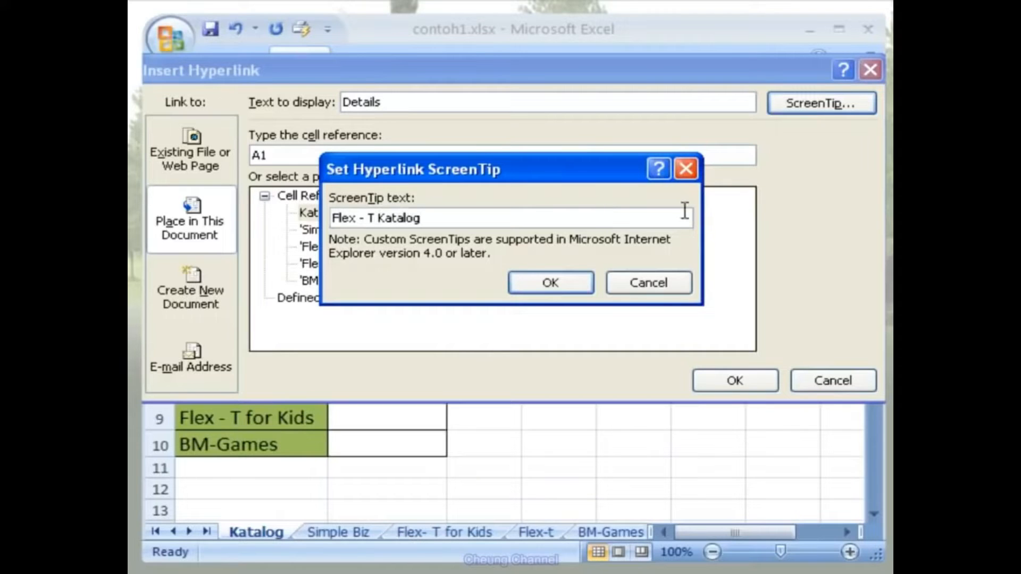
pyautogui.click(575, 283)
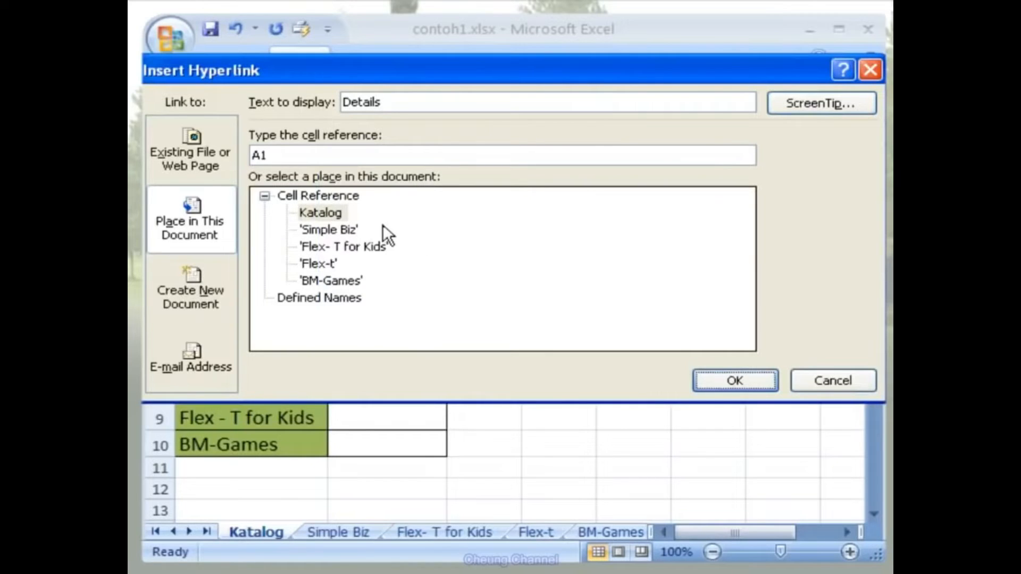
# - Point the hyperlink in B7 to the Flex-t sheet and insert it
pyautogui.click(331, 261)
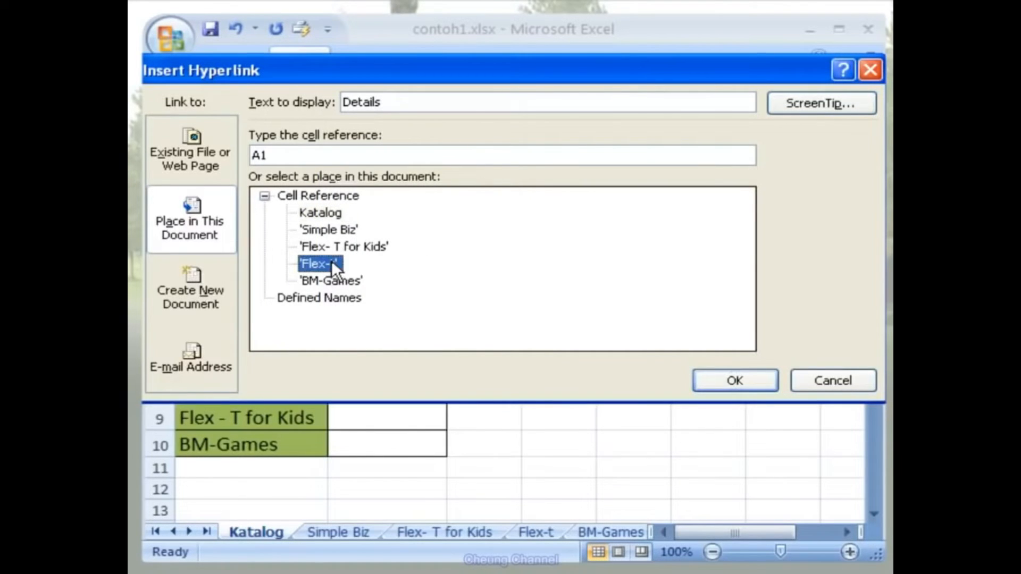
pyautogui.click(764, 378)
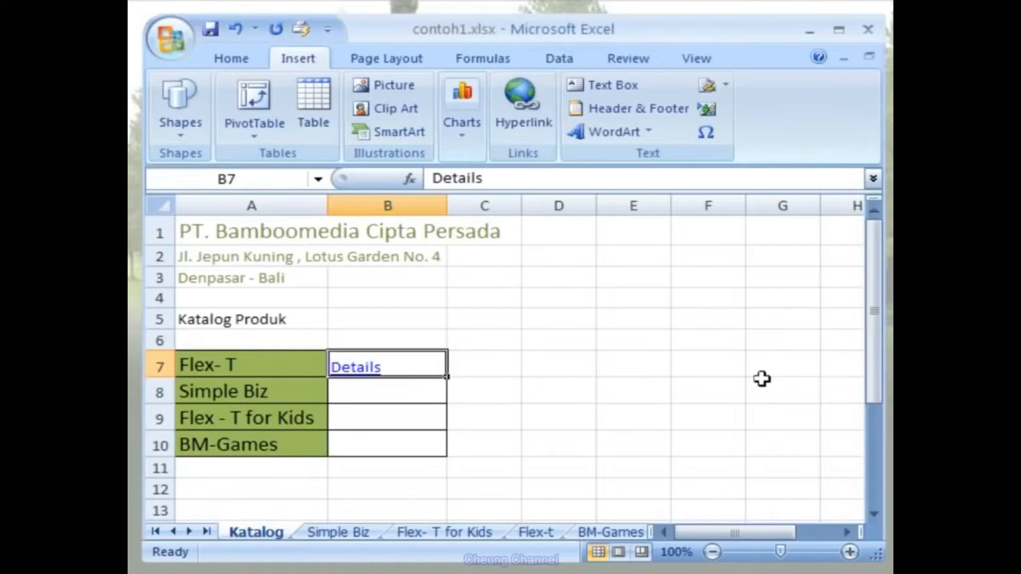
# - Add a hyperlink in B8 to the Simple Biz sheet, with display text "Details" and ScreenTip "Simple Biz Katalog"
pyautogui.click(419, 401)
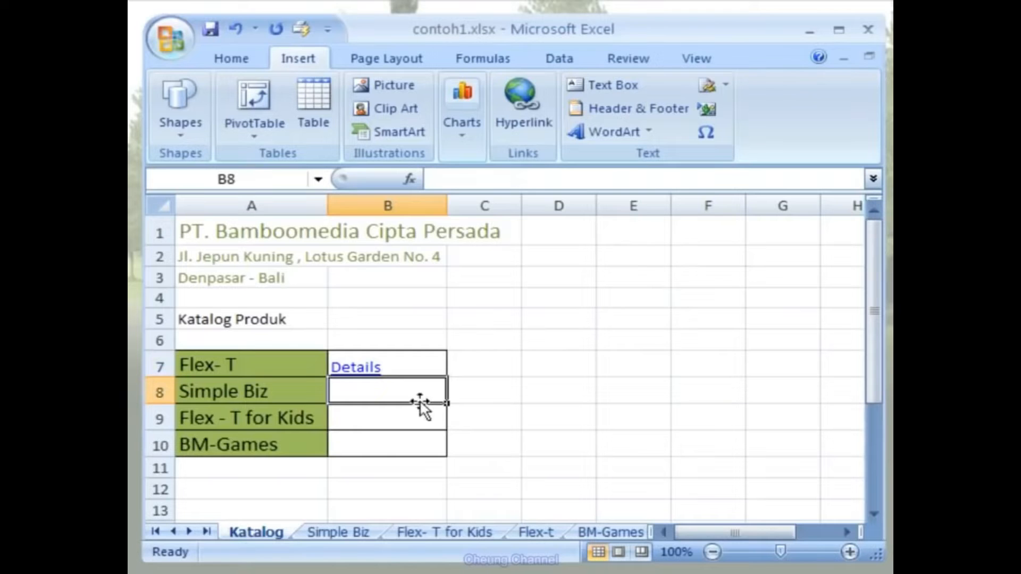
pyautogui.click(527, 140)
pyautogui.click(441, 103)
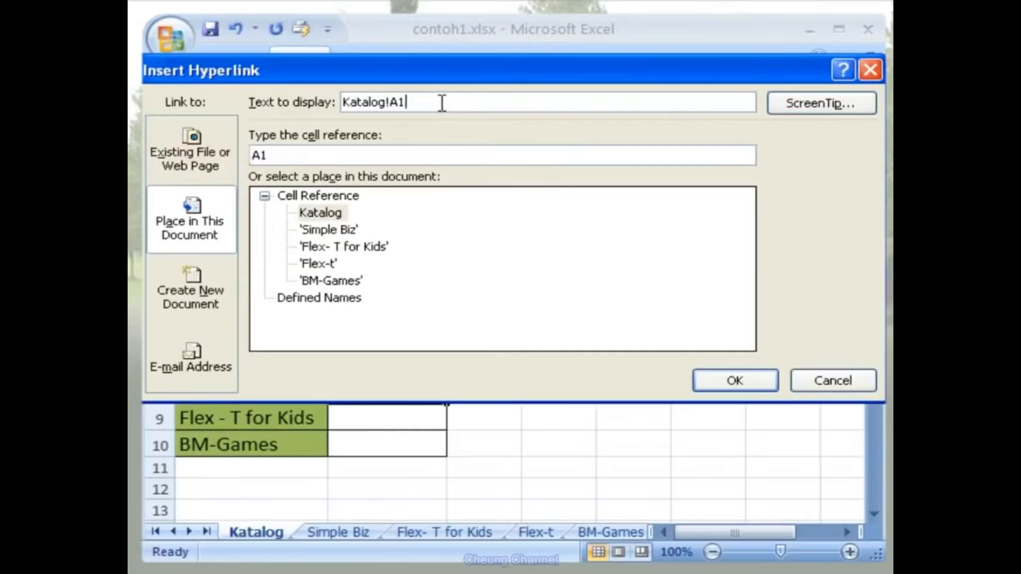
pyautogui.moveTo(441, 103); pyautogui.dragTo(341, 104)
pyautogui.write('Details')
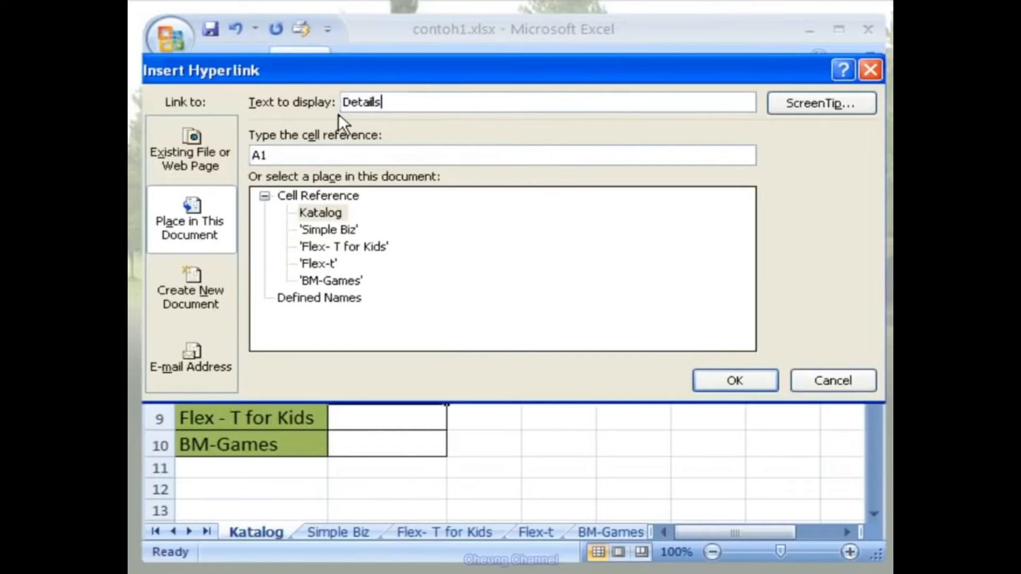
pyautogui.click(786, 107)
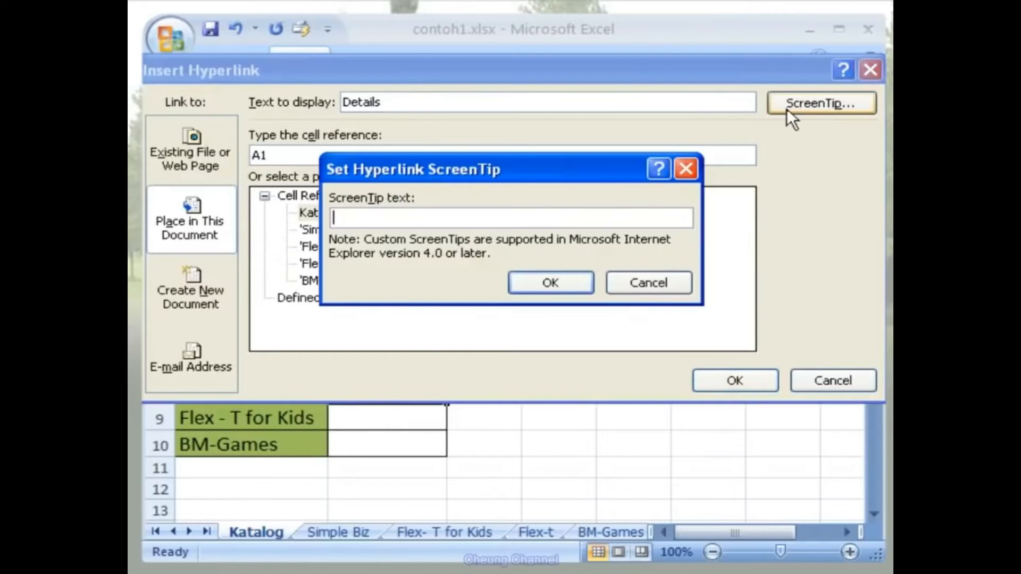
pyautogui.write('Simple Biz Katalog')
pyautogui.click(583, 282)
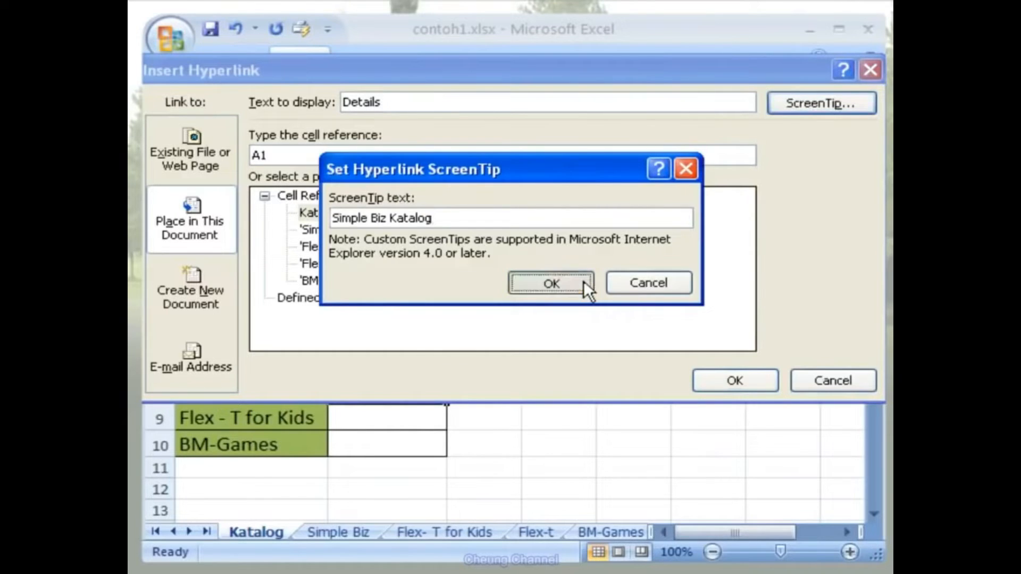
pyautogui.click(355, 228)
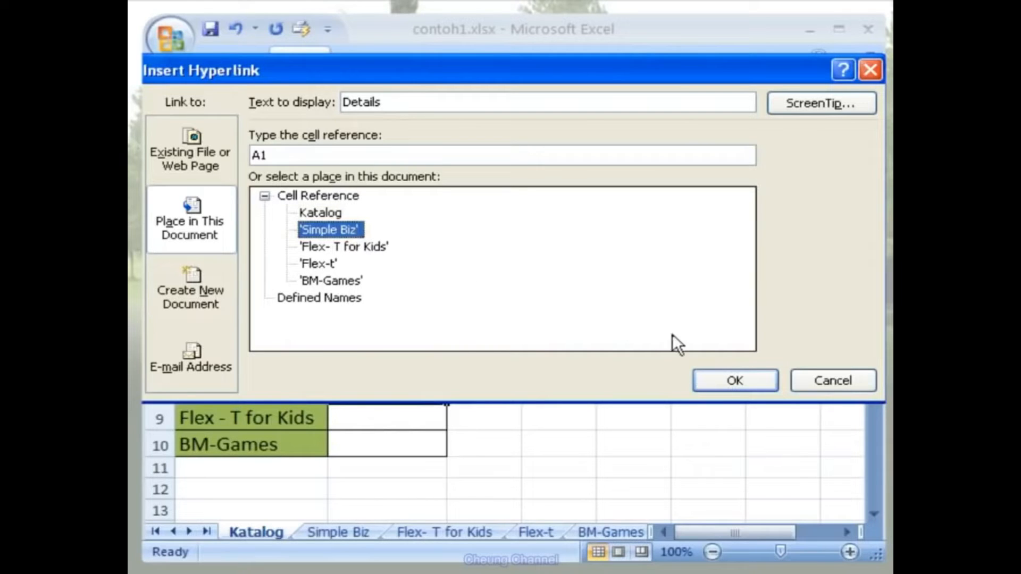
pyautogui.click(751, 381)
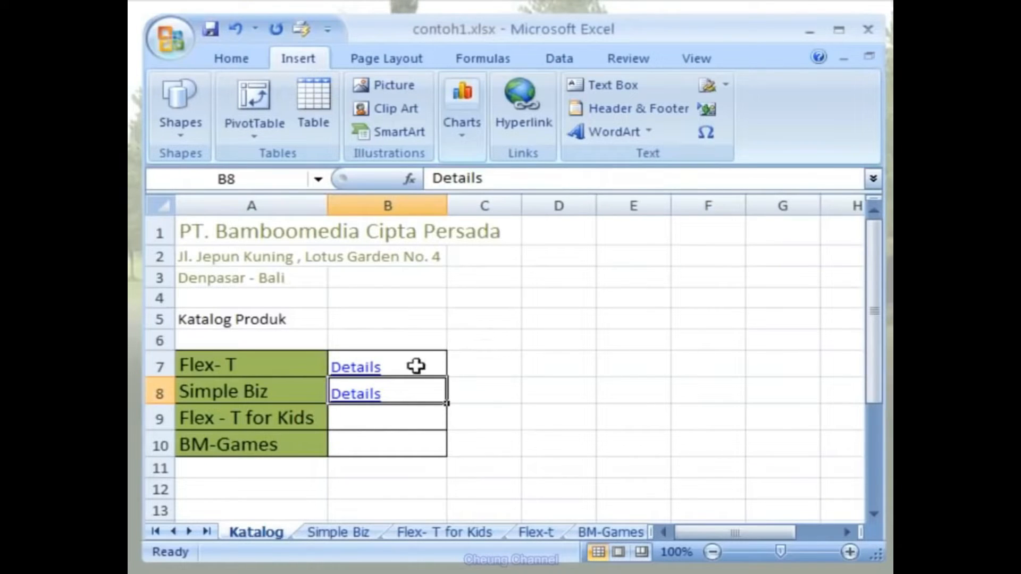
# - Add a hyperlink in B9 to the Flex- T for Kids sheet, with display text "Details" and ScreenTip "Flex - T for Kids Katalog"
pyautogui.click(363, 421)
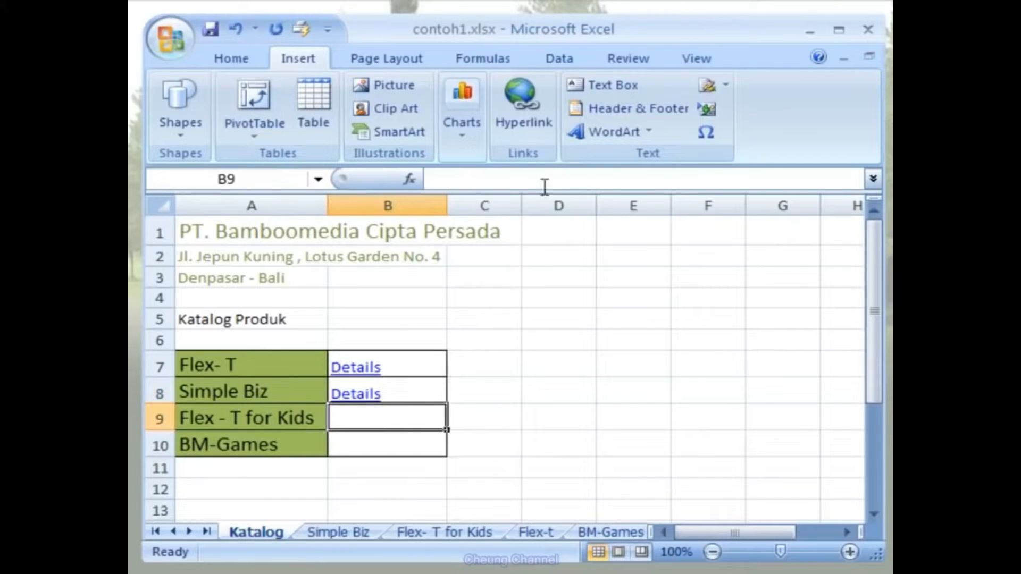
pyautogui.click(544, 137)
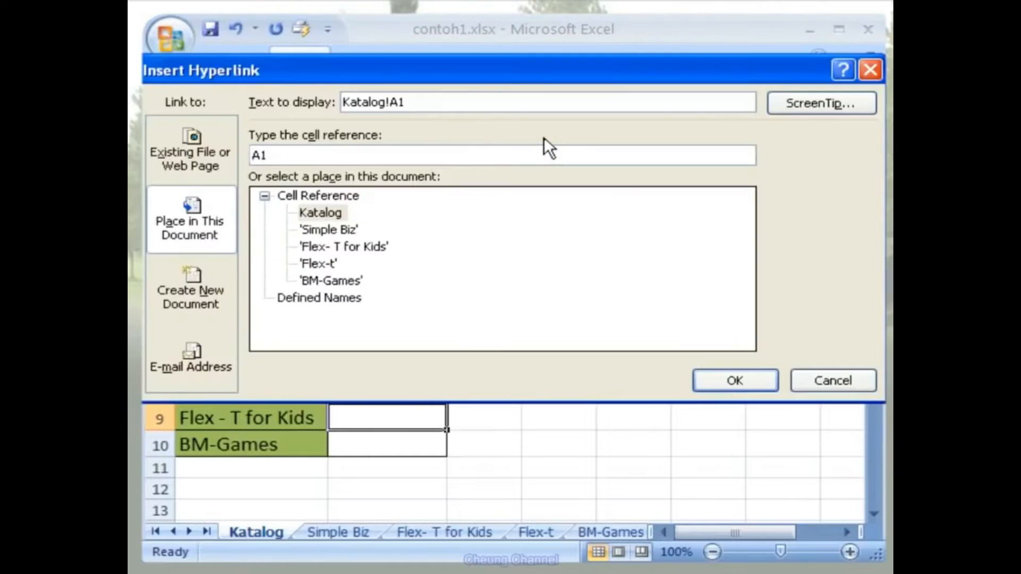
pyautogui.moveTo(415, 101); pyautogui.dragTo(339, 101)
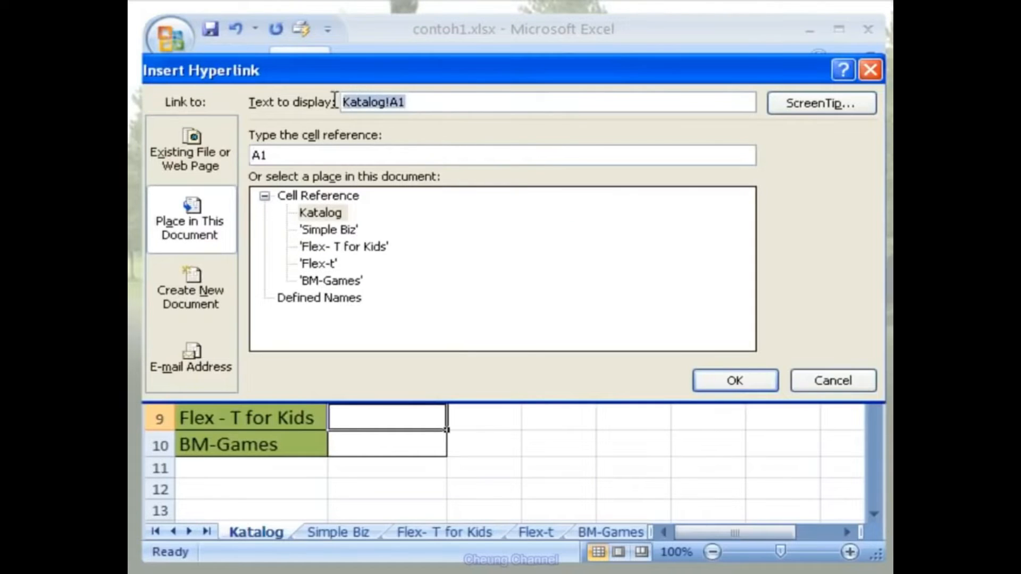
pyautogui.write('Details')
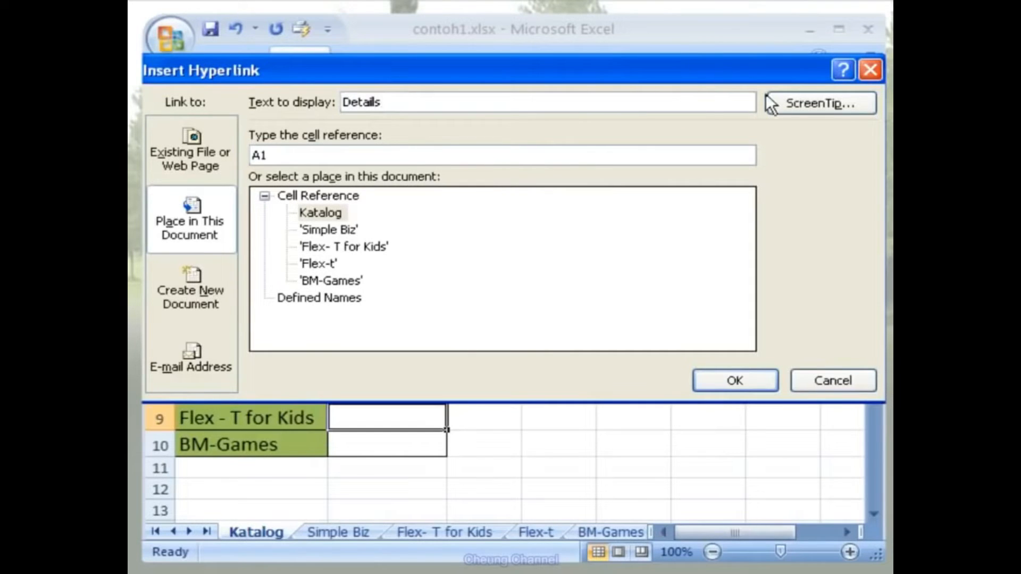
pyautogui.click(781, 106)
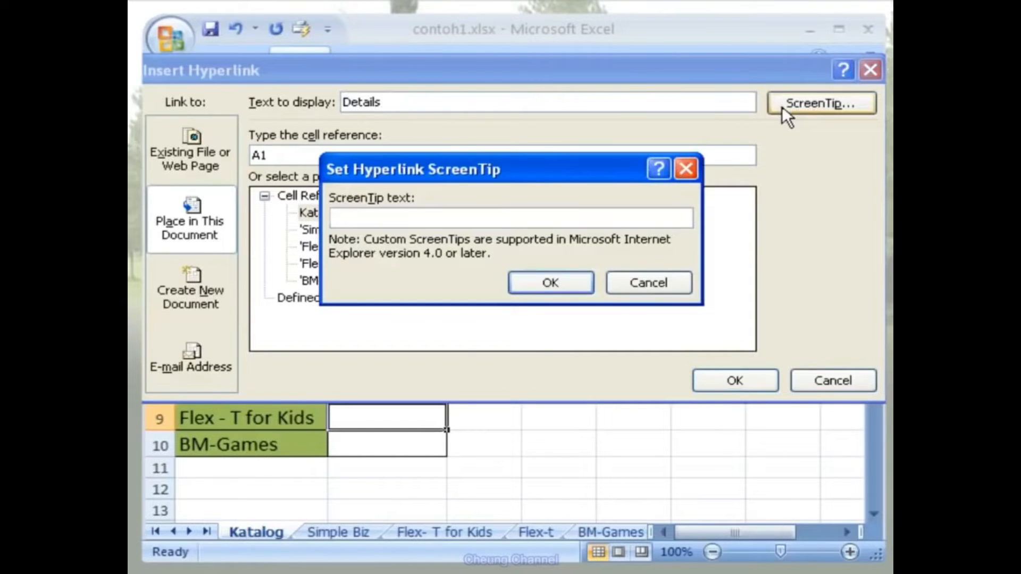
pyautogui.write('Flex - T for Kids Katalog')
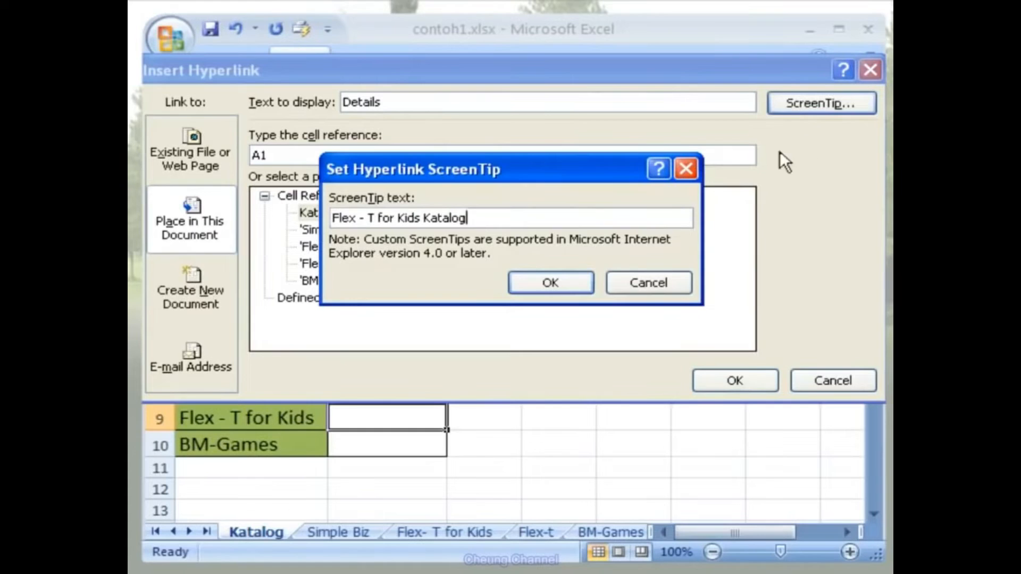
pyautogui.click(581, 283)
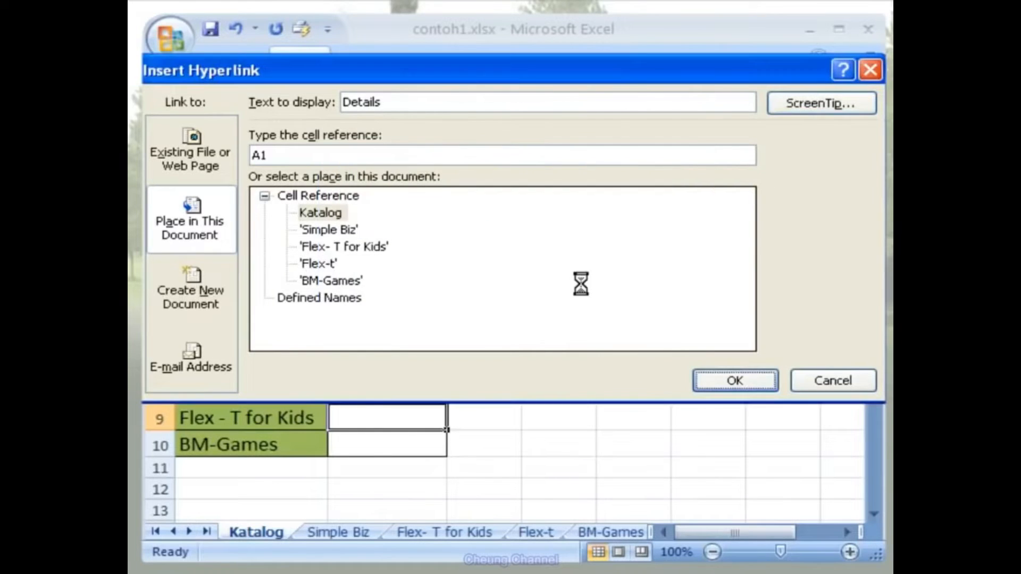
pyautogui.click(380, 247)
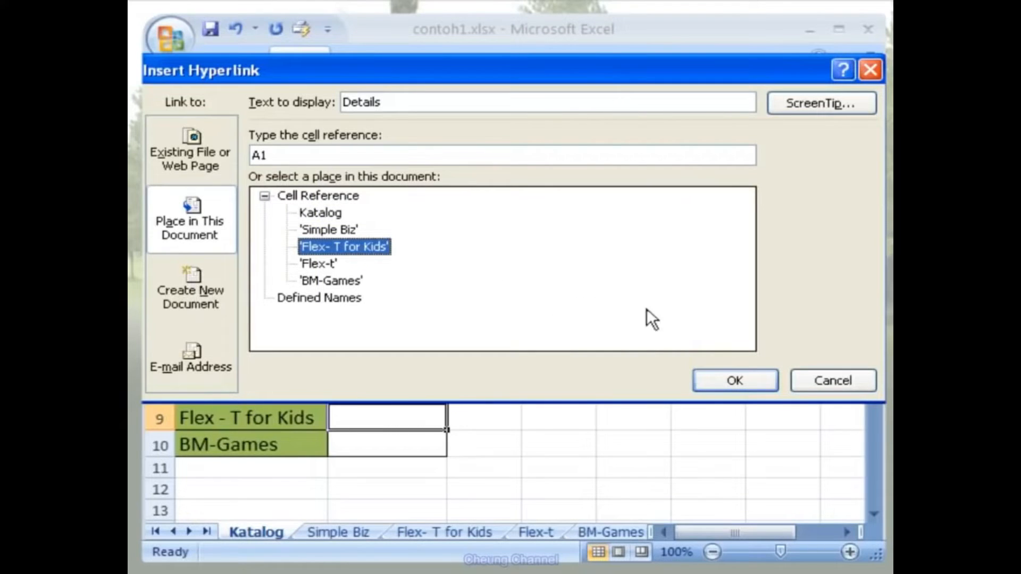
pyautogui.click(761, 379)
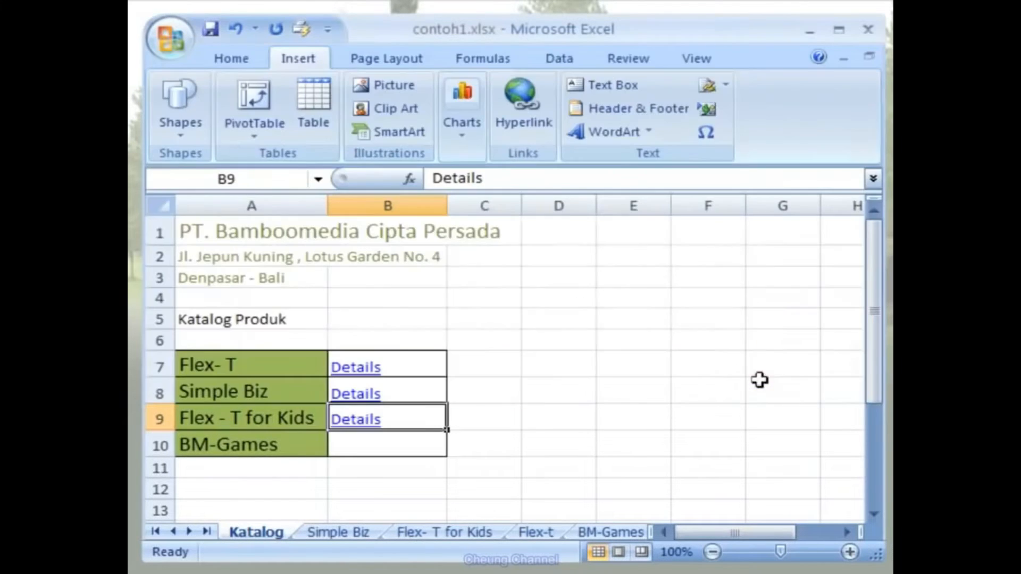
# - Add a hyperlink in B10 to the BM-Games sheet, with display text "Details" and ScreenTip "BM- Games Katalog"
pyautogui.click(426, 444)
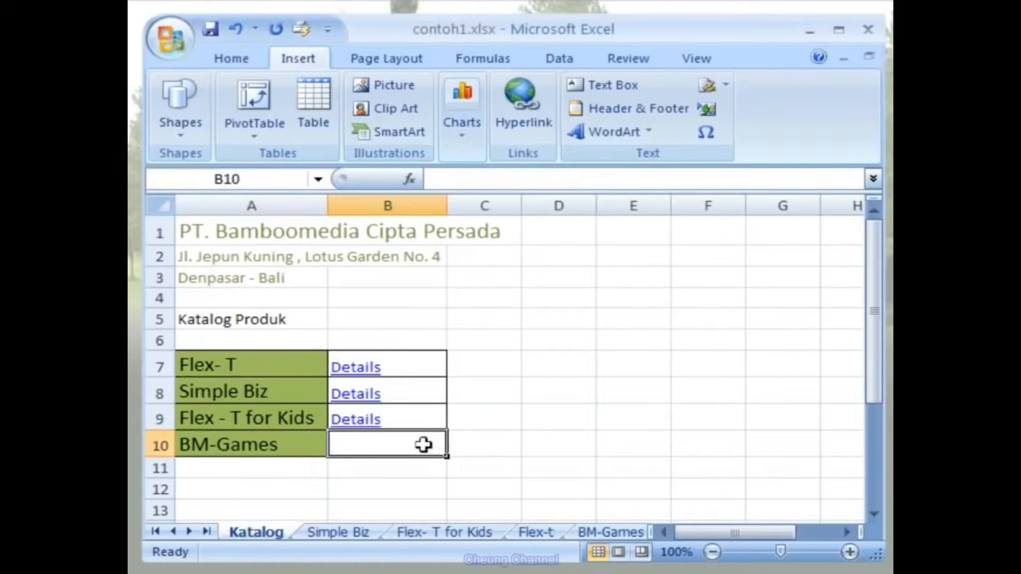
pyautogui.click(521, 133)
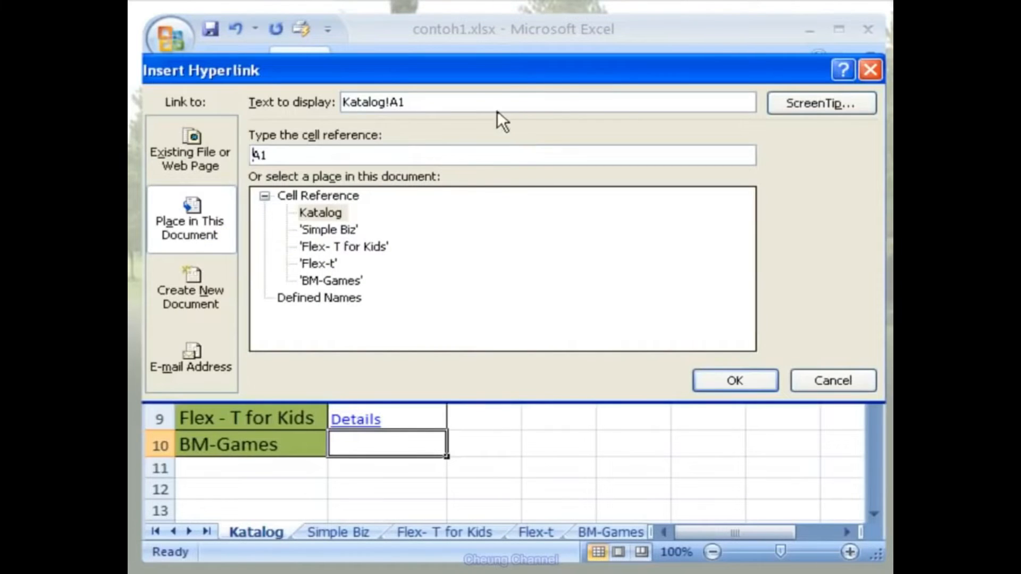
pyautogui.moveTo(447, 103); pyautogui.dragTo(334, 106)
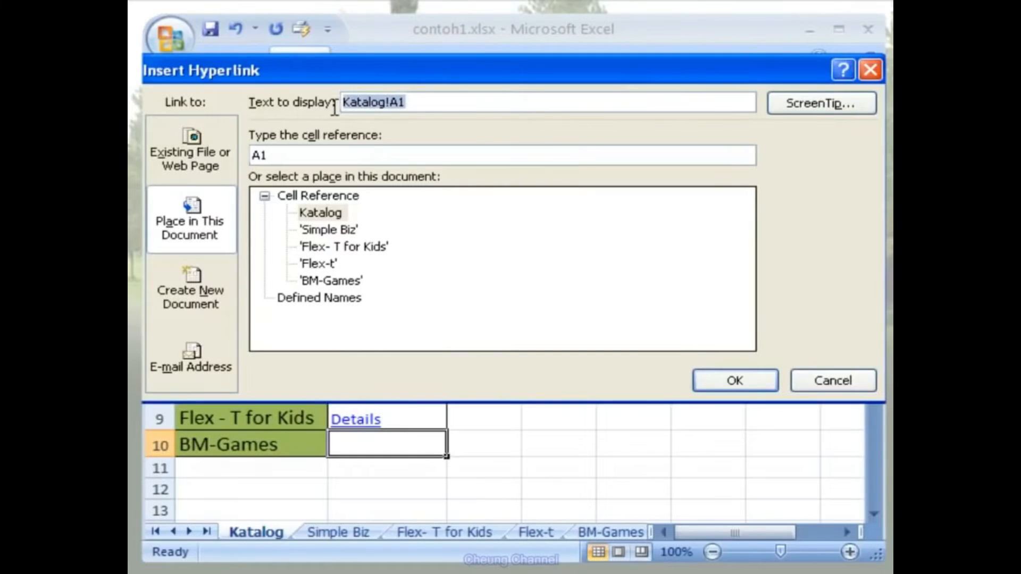
pyautogui.write('Details')
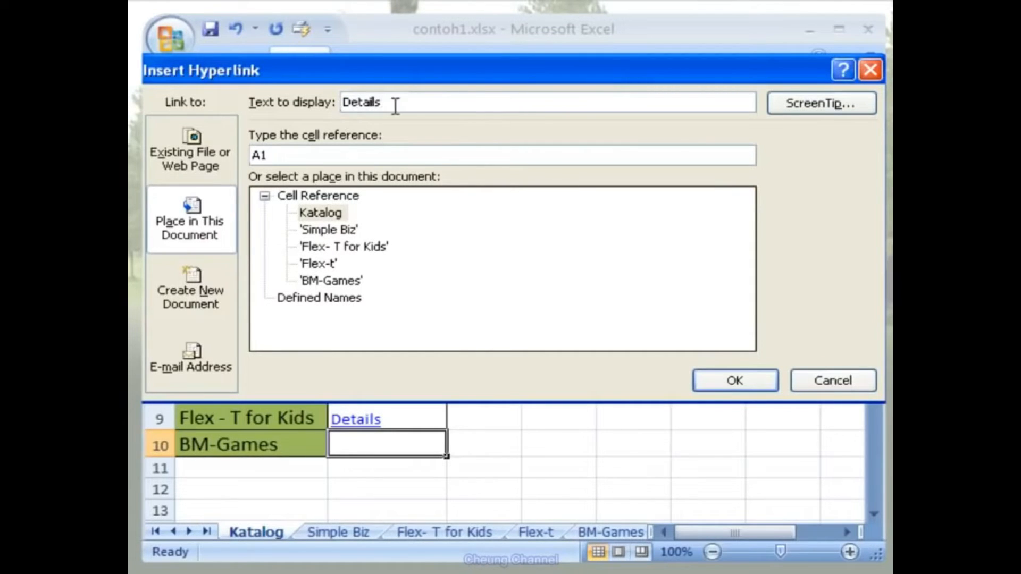
pyautogui.click(774, 104)
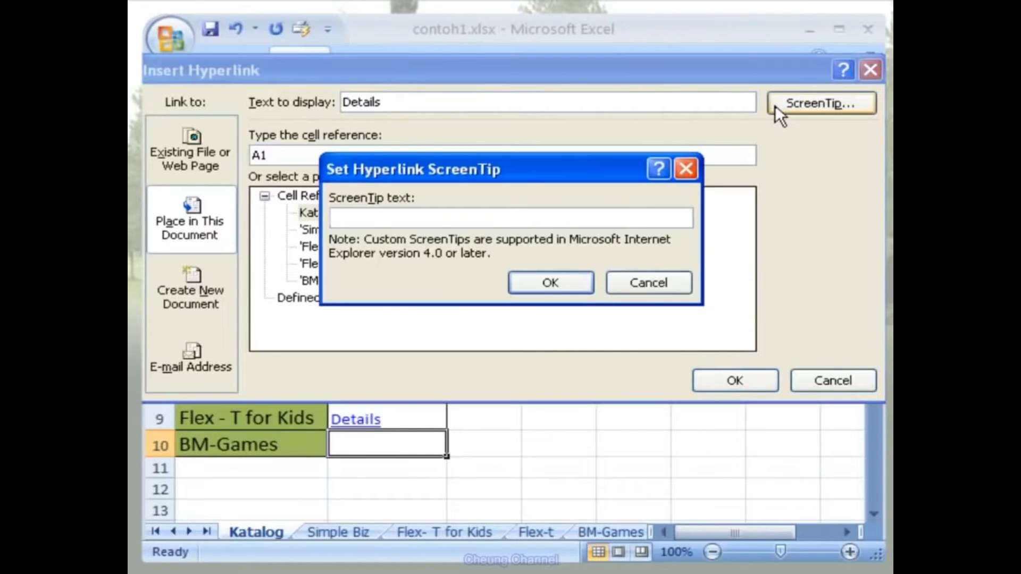
pyautogui.write('BM- Games Katalog')
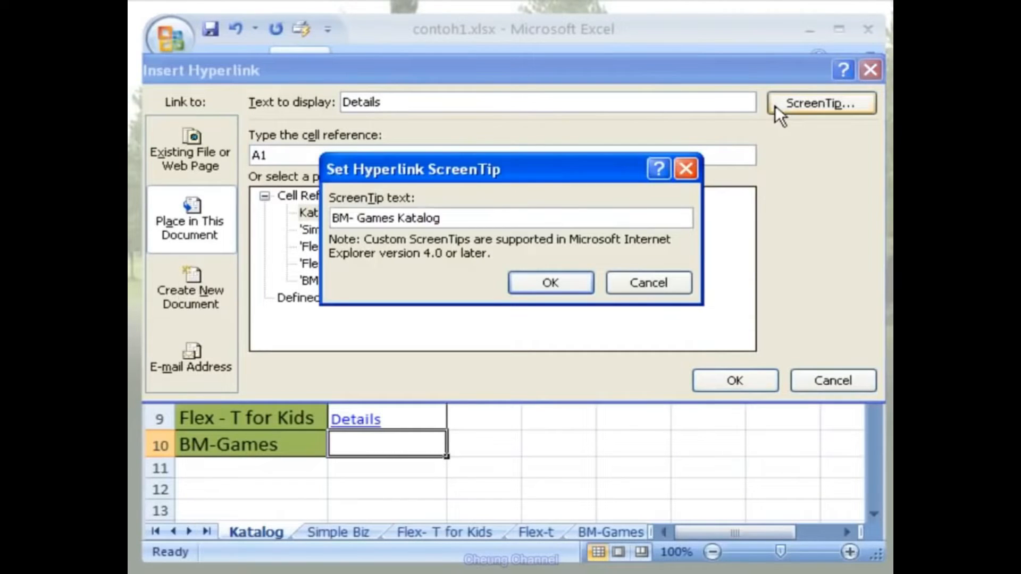
pyautogui.click(586, 281)
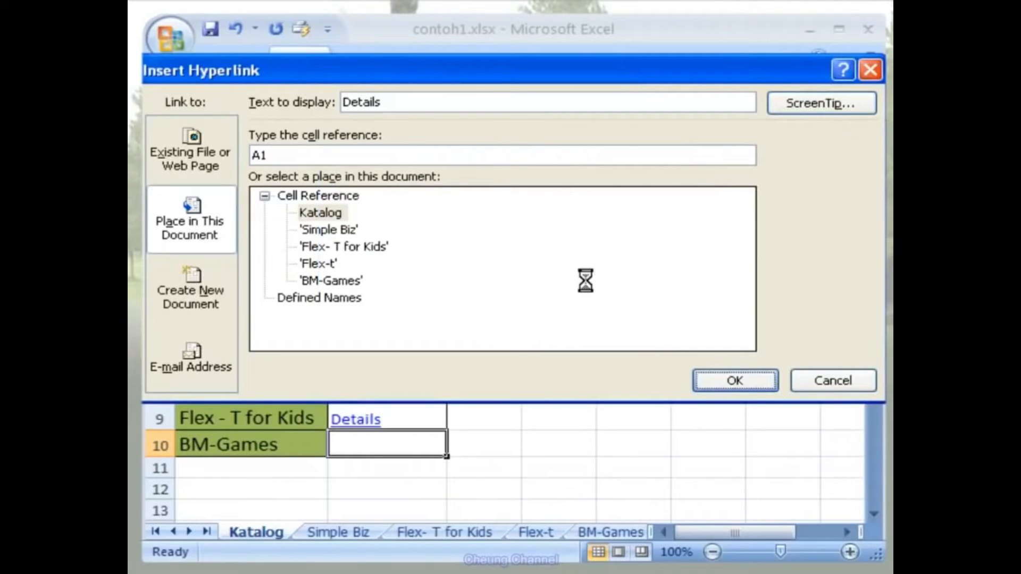
pyautogui.click(352, 281)
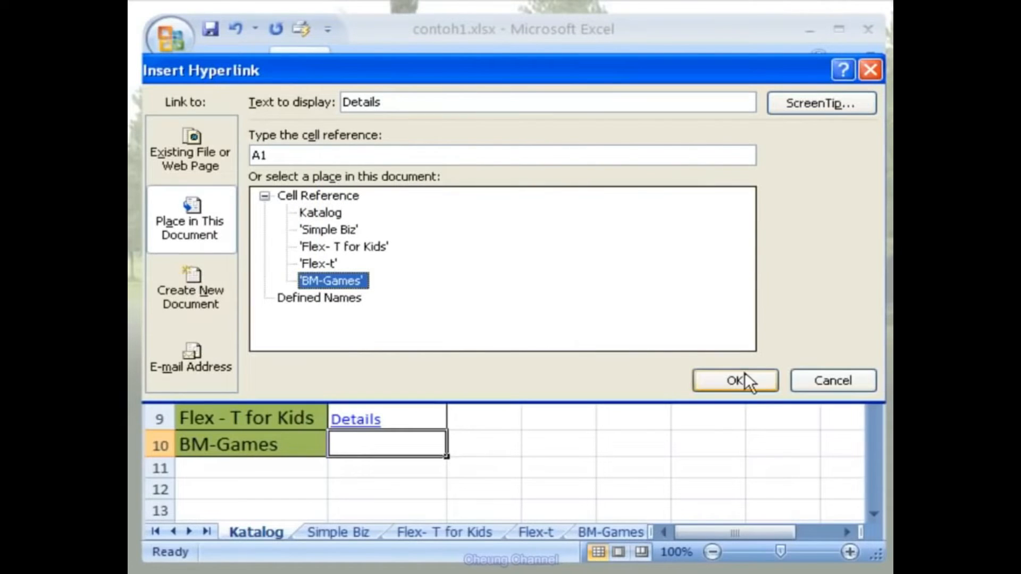
pyautogui.click(754, 382)
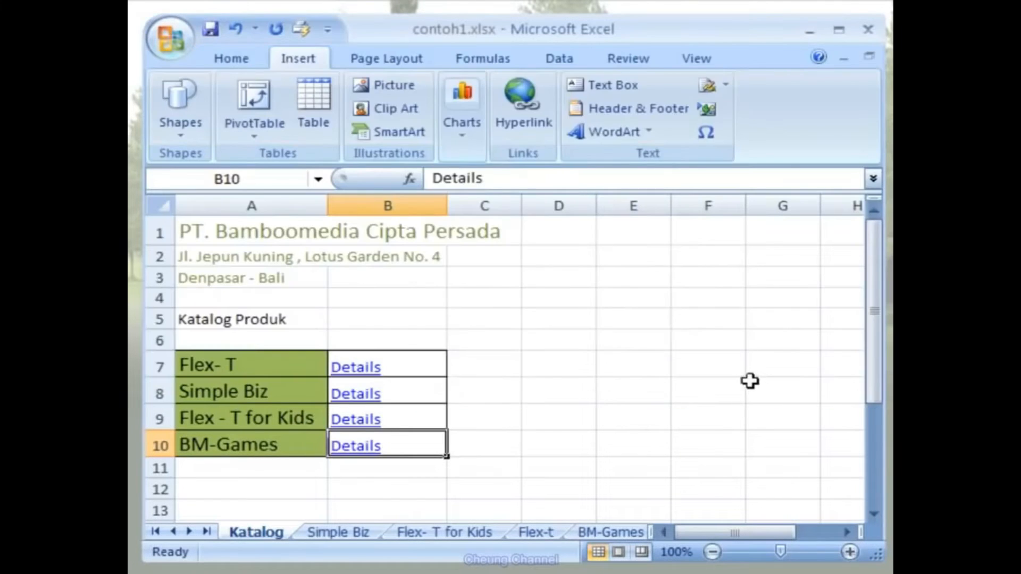
# - Center the Details links in cells B7 to B10 horizontally
pyautogui.moveTo(410, 369); pyautogui.dragTo(410, 446)
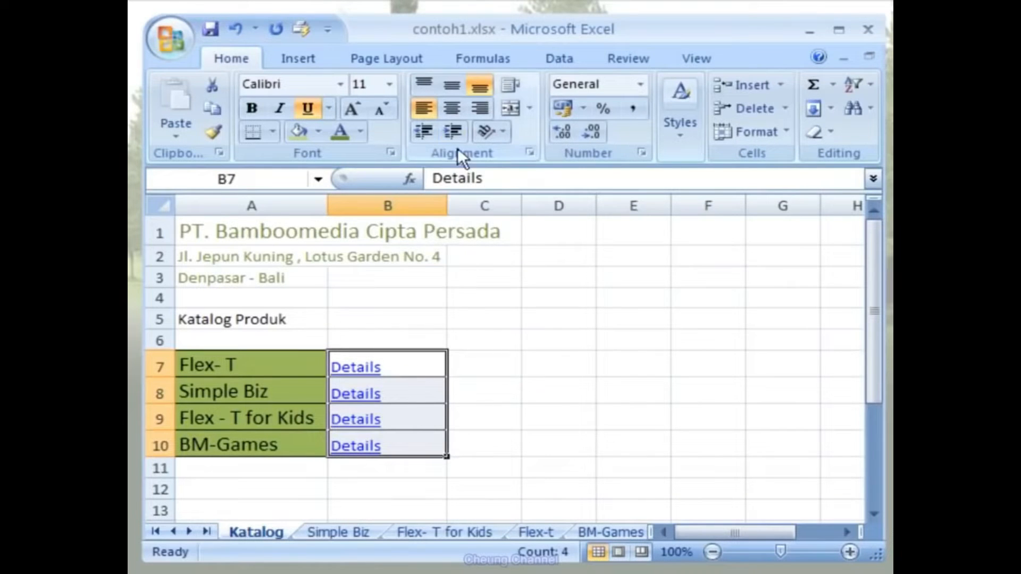
pyautogui.click(458, 106)
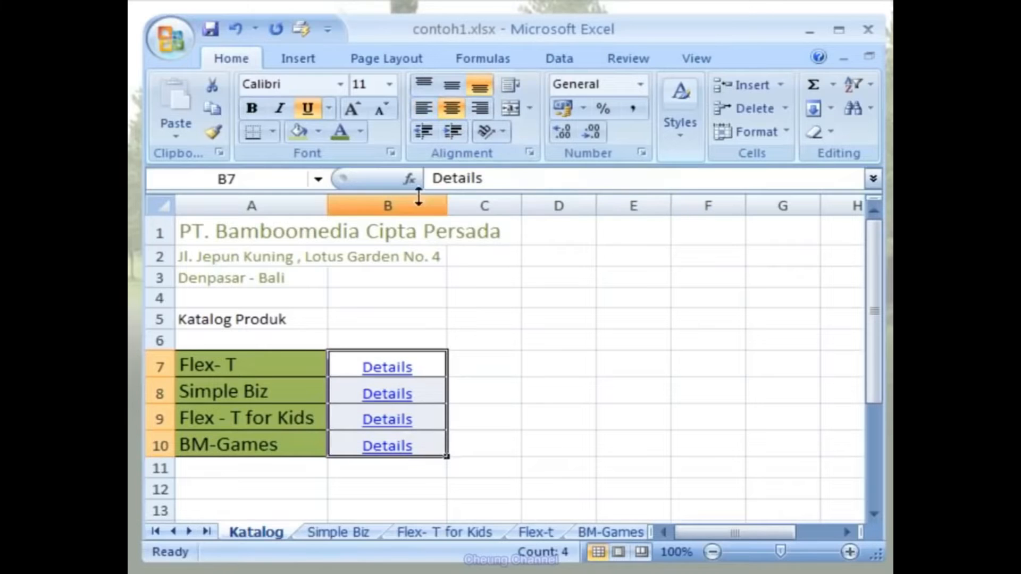
# - Test the Details links for Flex- T, Simple Biz and Flex - T for Kids, returning to the Katalog sheet after each
pyautogui.click(377, 367)
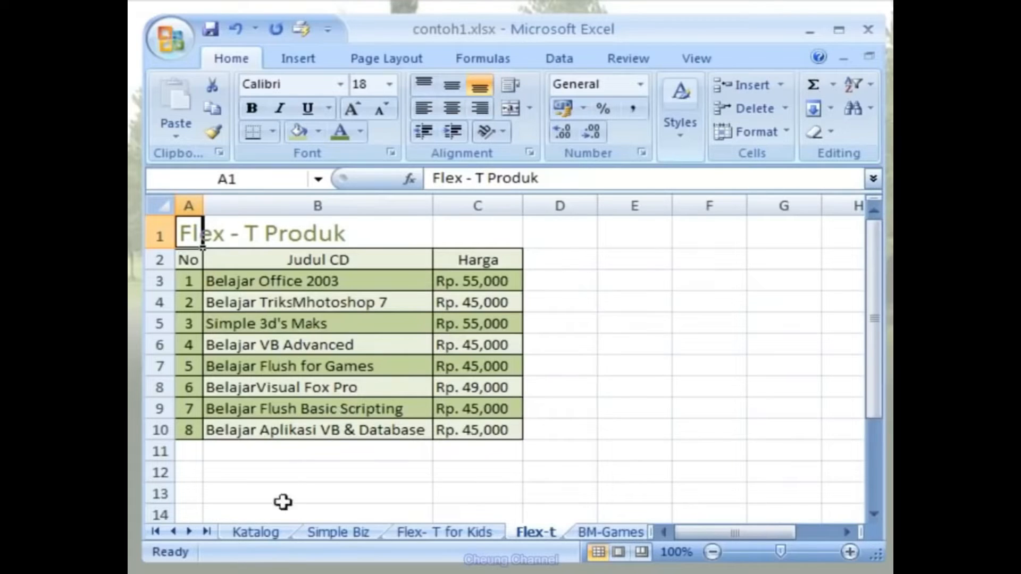
pyautogui.click(273, 531)
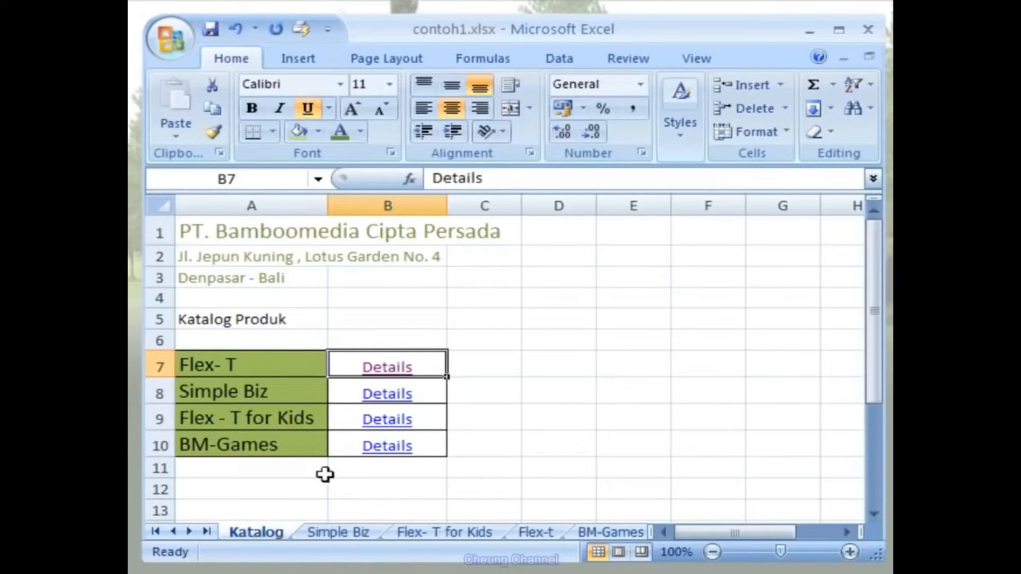
pyautogui.click(373, 393)
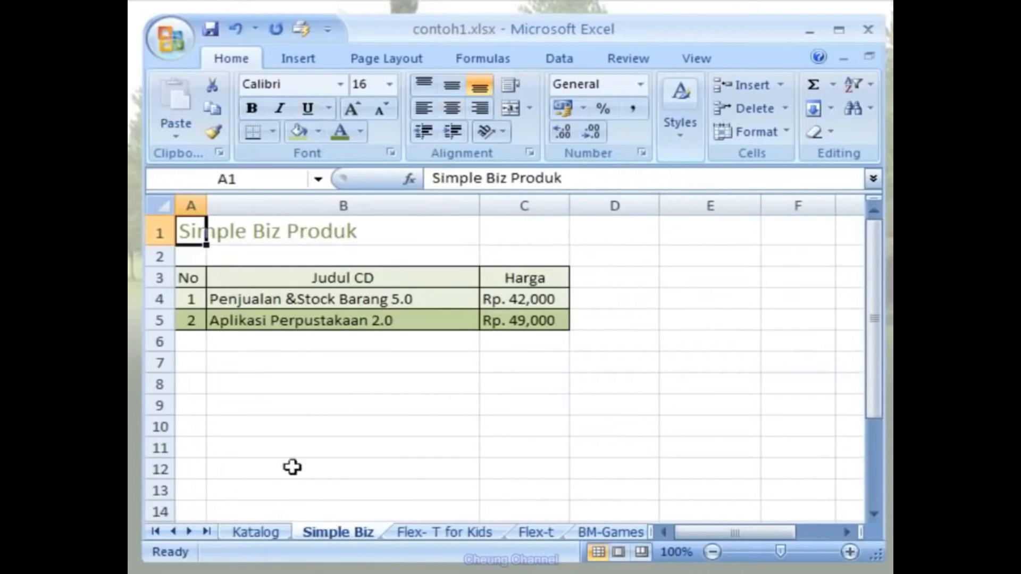
pyautogui.click(260, 531)
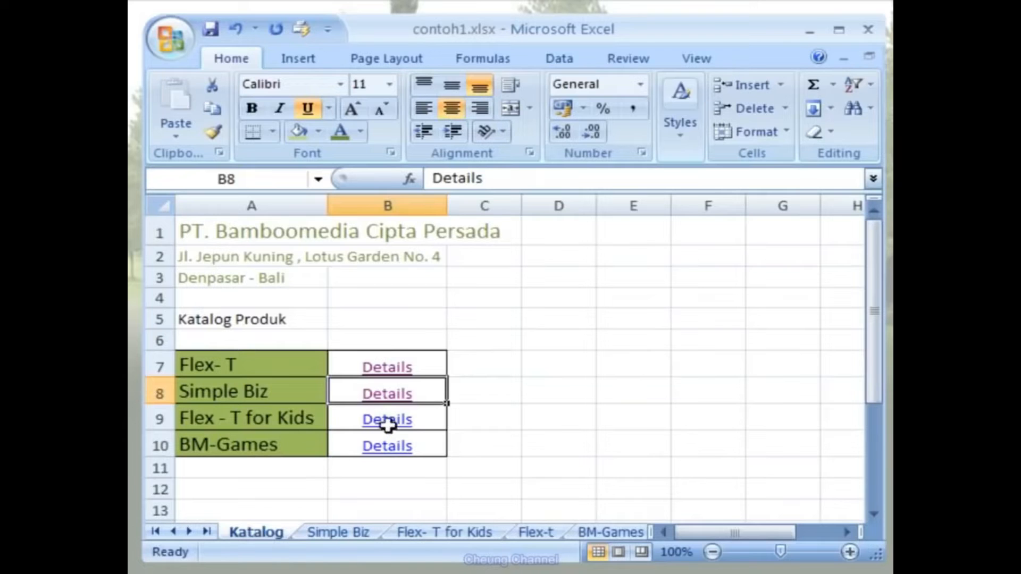
pyautogui.click(414, 421)
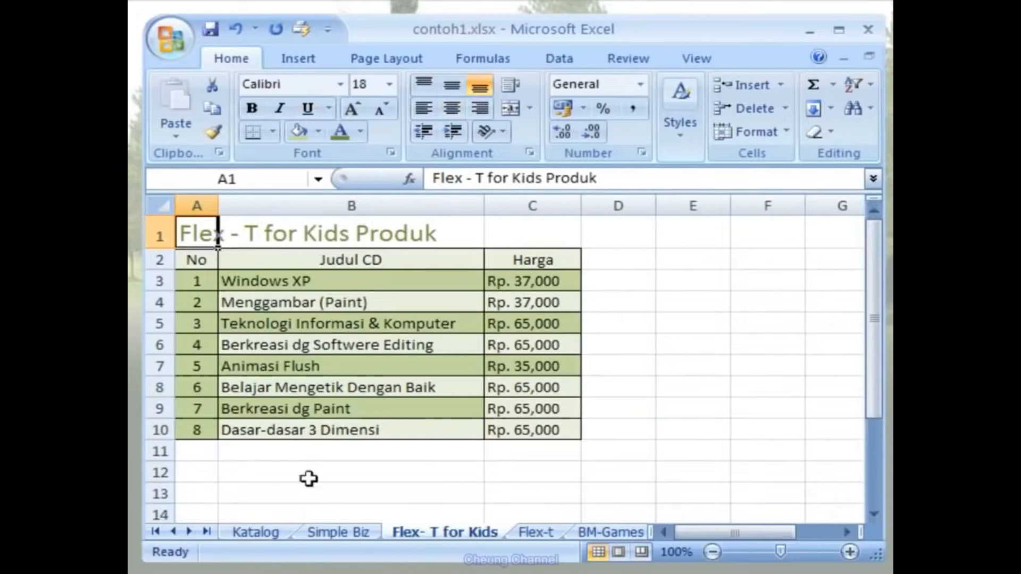
pyautogui.click(264, 533)
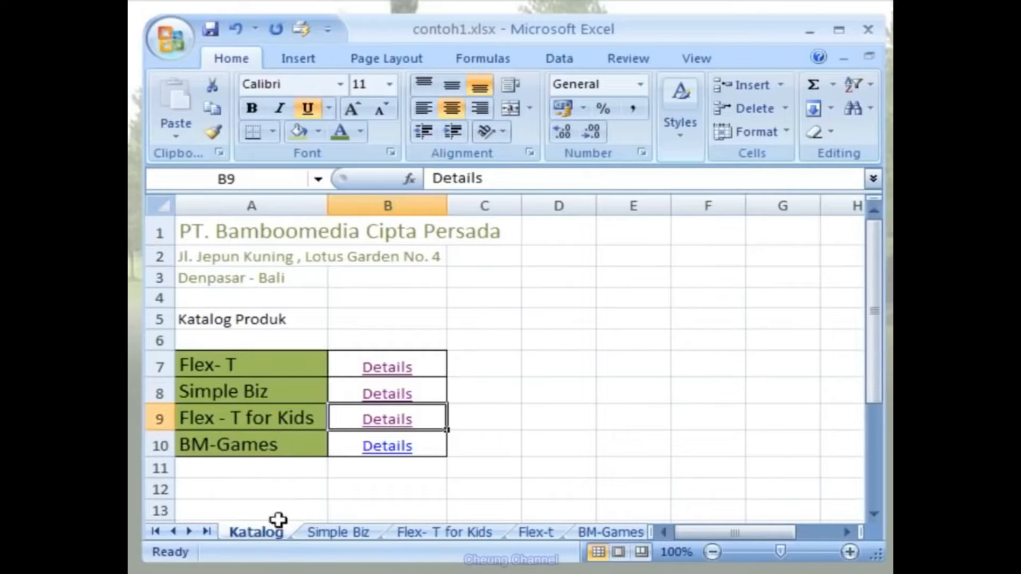
# - Test the BM-Games Details link and return to the Katalog sheet
pyautogui.click(411, 447)
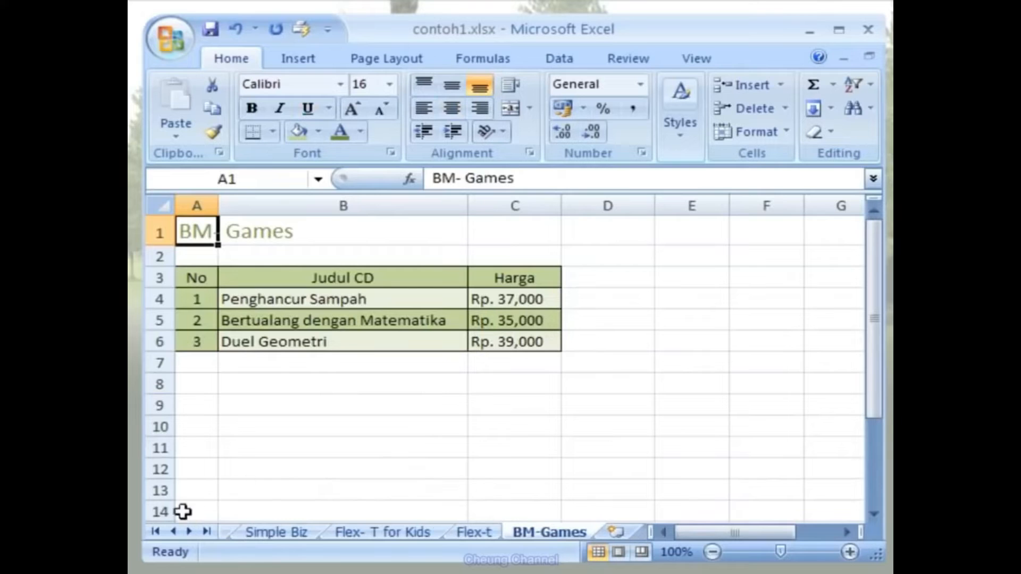
pyautogui.click(159, 528)
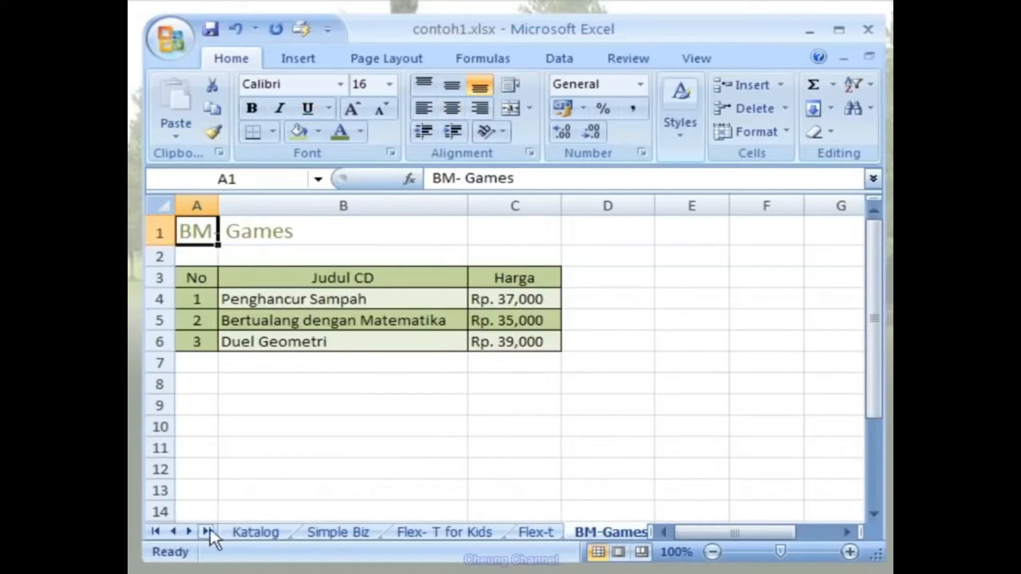
pyautogui.click(240, 529)
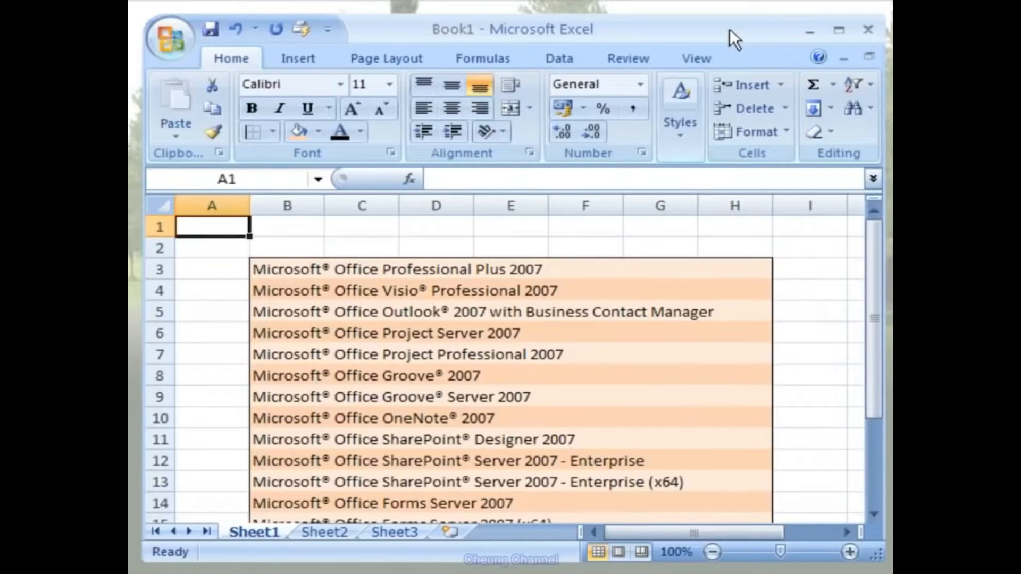
# - Enter the title "Microsoft Office 2007" in cell B1 of Sheet1 in Book1
pyautogui.click(293, 227)
pyautogui.write('Mi')
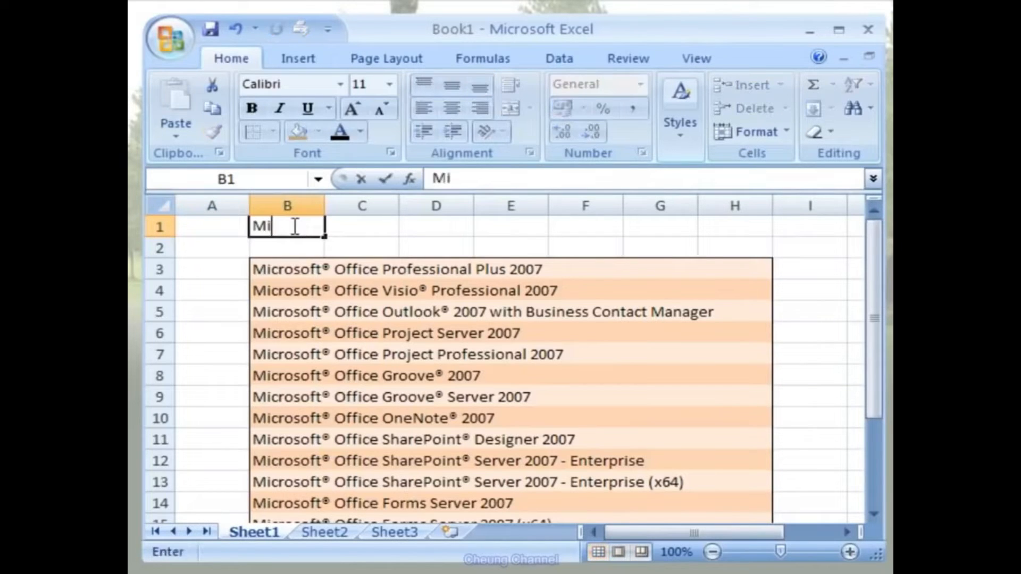
pyautogui.write('crosoft Of')
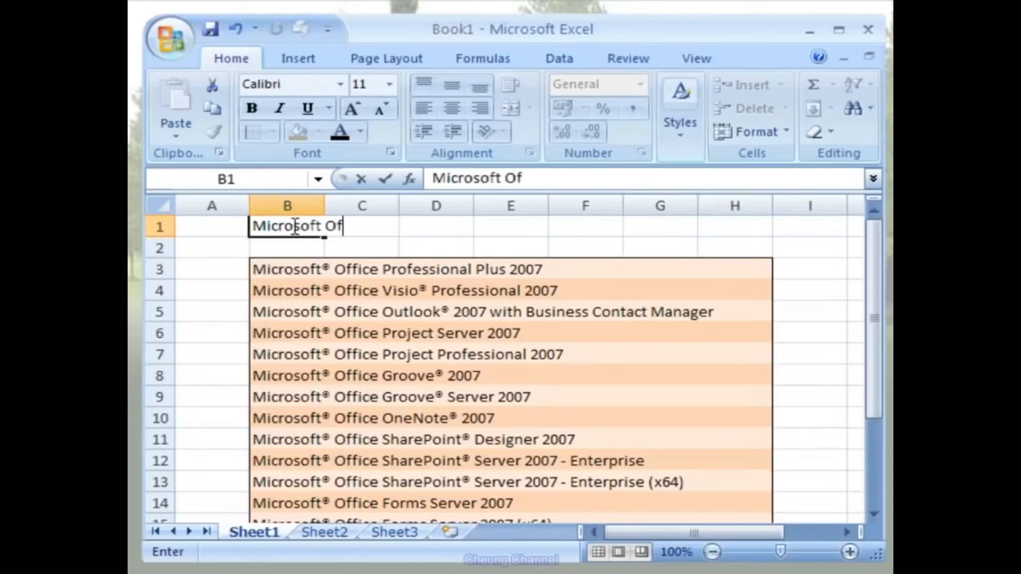
pyautogui.write('fice 200')
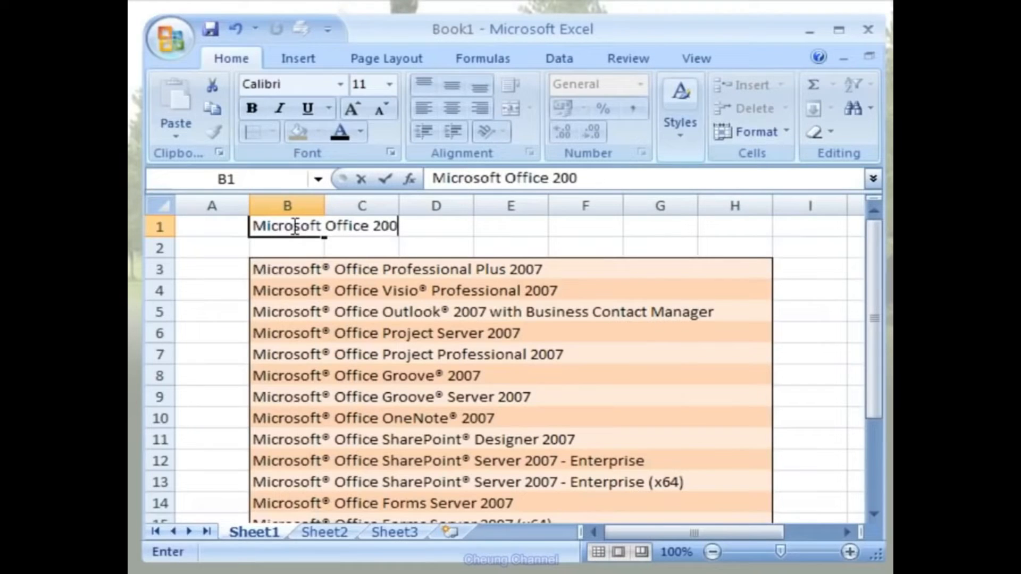
pyautogui.write('7')
pyautogui.click(510, 231)
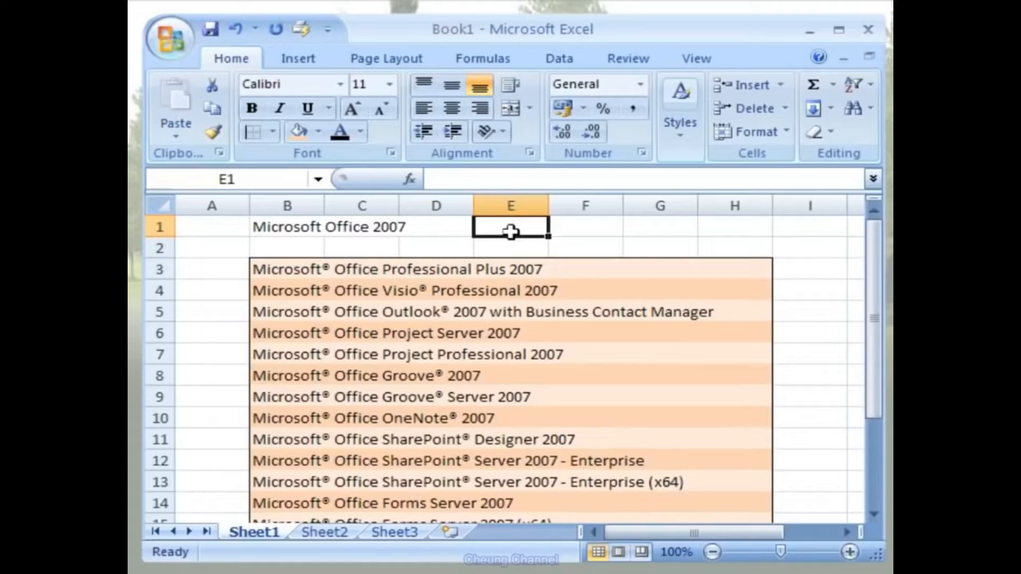
# - Set the font size of the "Microsoft Office 2007" text in B1 to 18
pyautogui.click(286, 230)
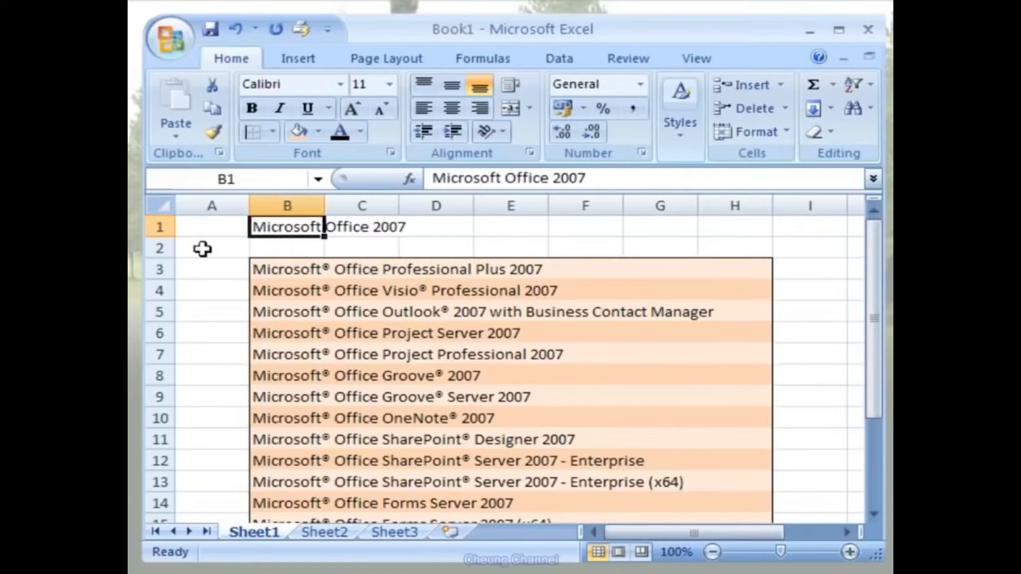
pyautogui.doubleClick(317, 227)
pyautogui.moveTo(251, 227); pyautogui.dragTo(409, 227)
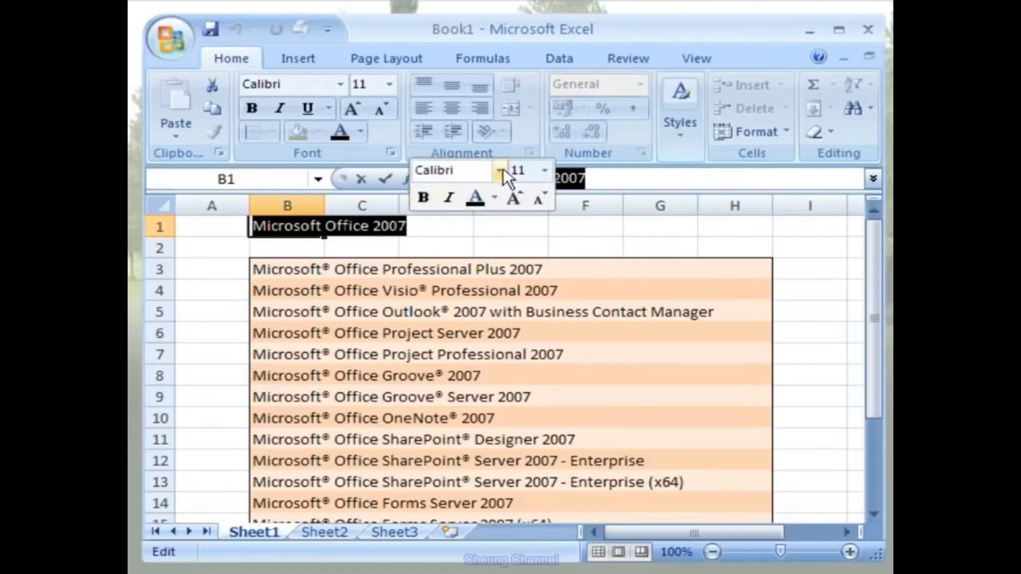
pyautogui.click(544, 169)
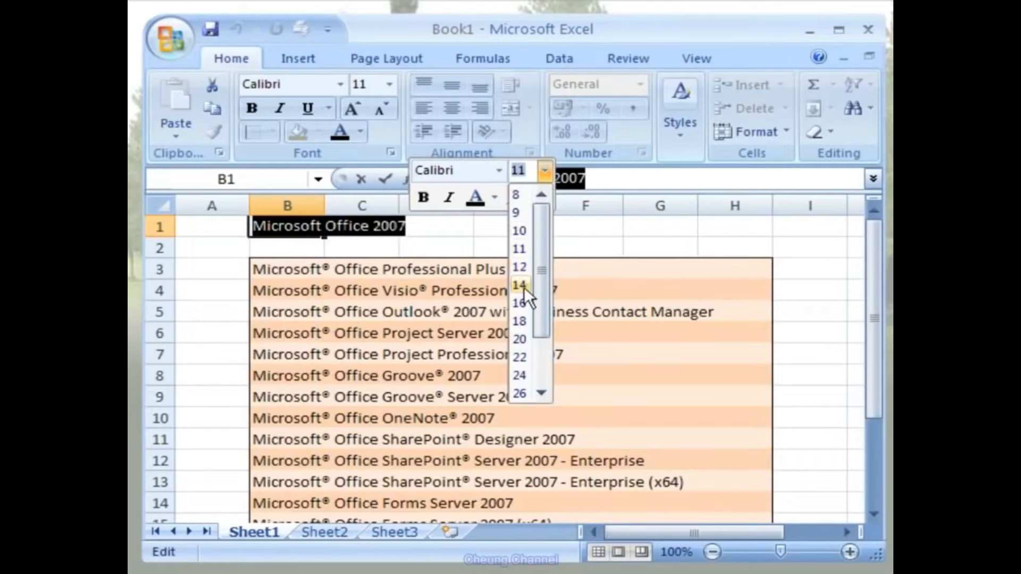
pyautogui.click(524, 321)
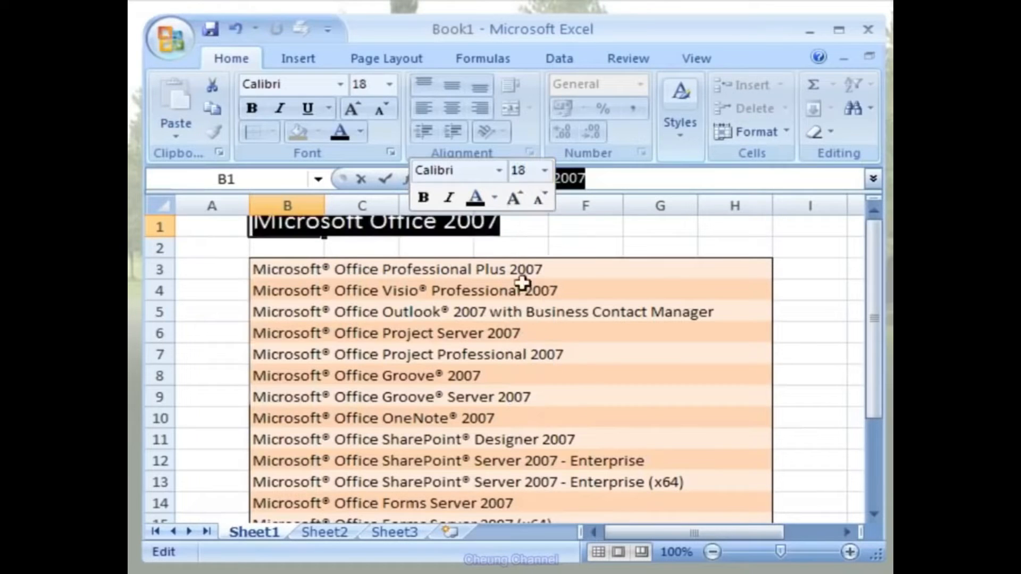
# - Apply the lightest orange theme shade as the font color of the B1 title text
pyautogui.click(490, 204)
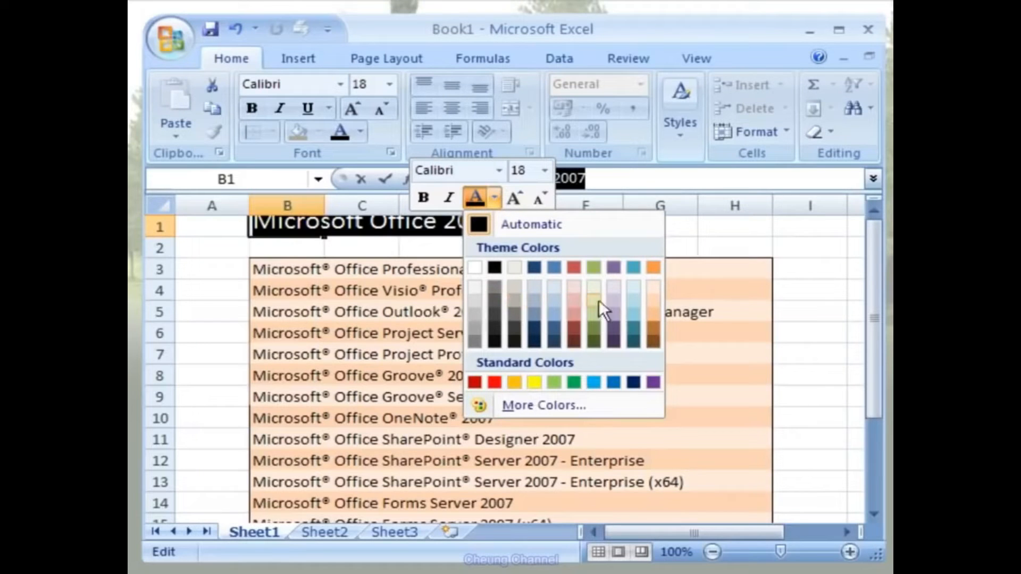
pyautogui.click(654, 288)
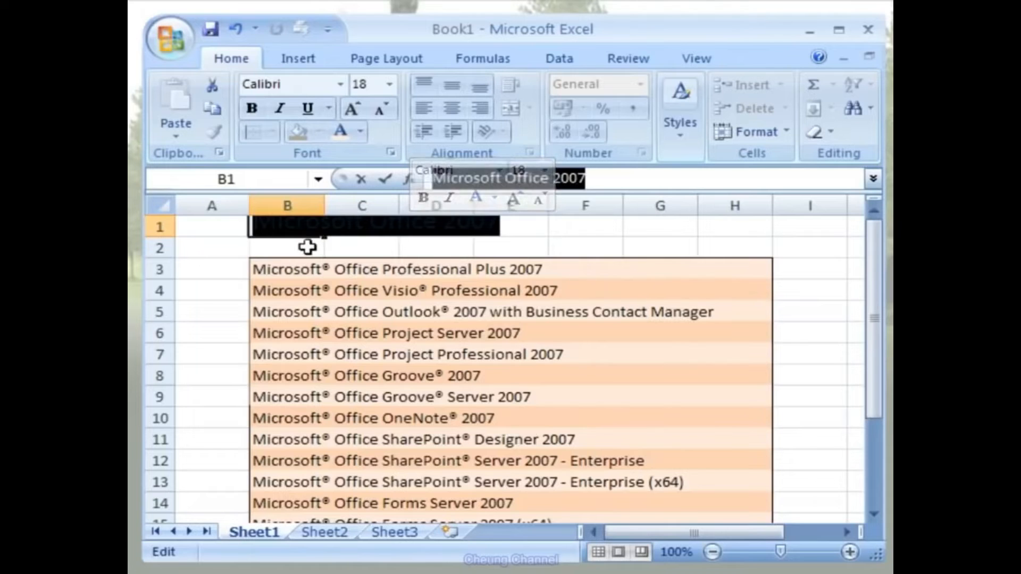
pyautogui.click(307, 244)
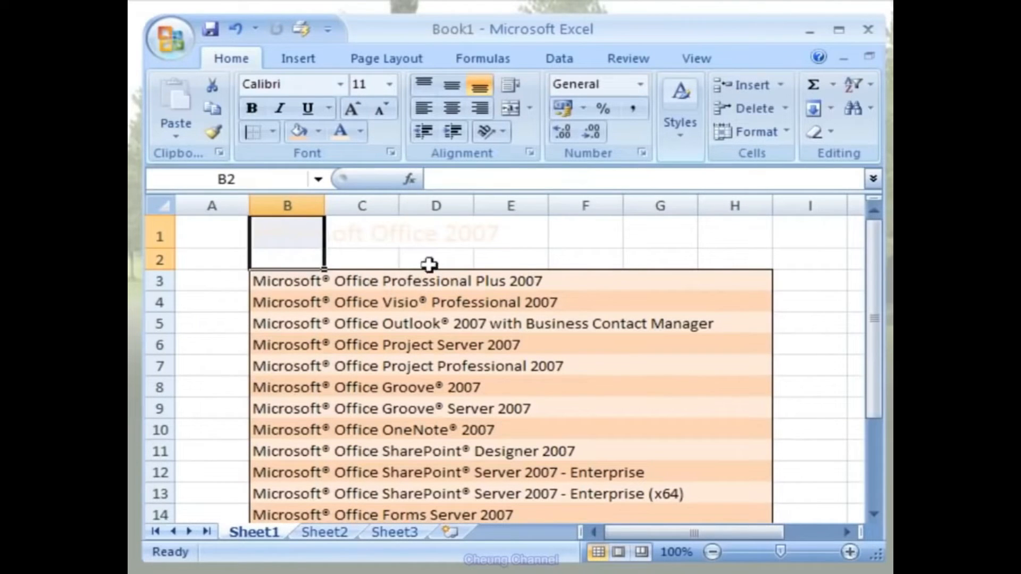
pyautogui.click(358, 259)
pyautogui.click(422, 262)
pyautogui.click(488, 263)
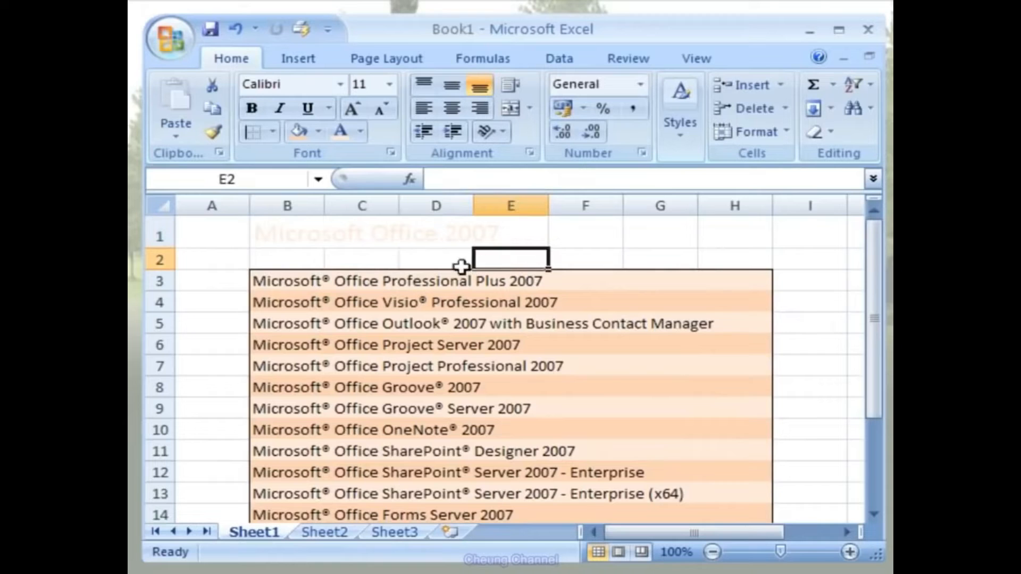
# - Recolor the whole B1 title text with a darker orange theme shade
pyautogui.doubleClick(282, 242)
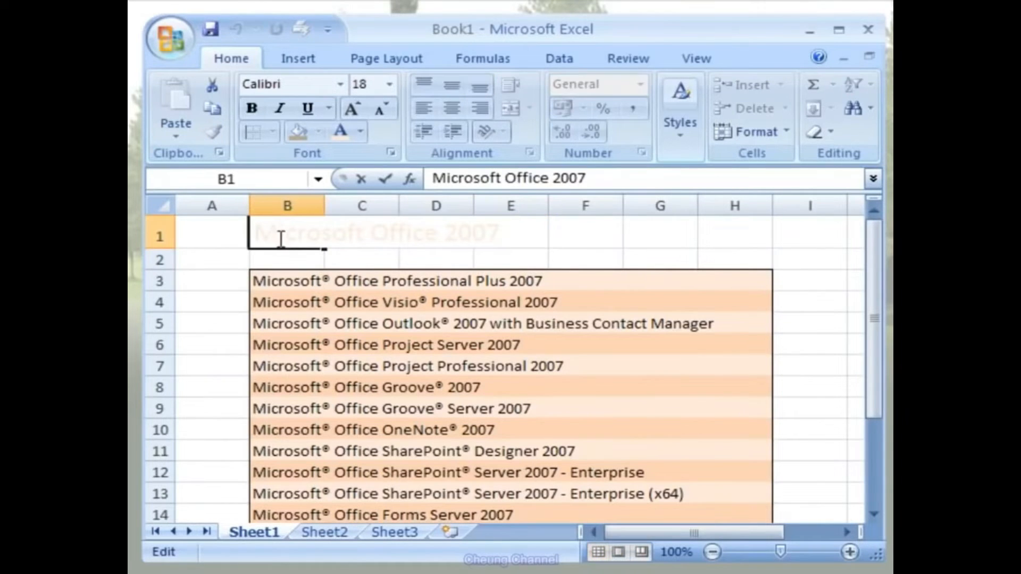
pyautogui.moveTo(255, 236); pyautogui.dragTo(515, 235)
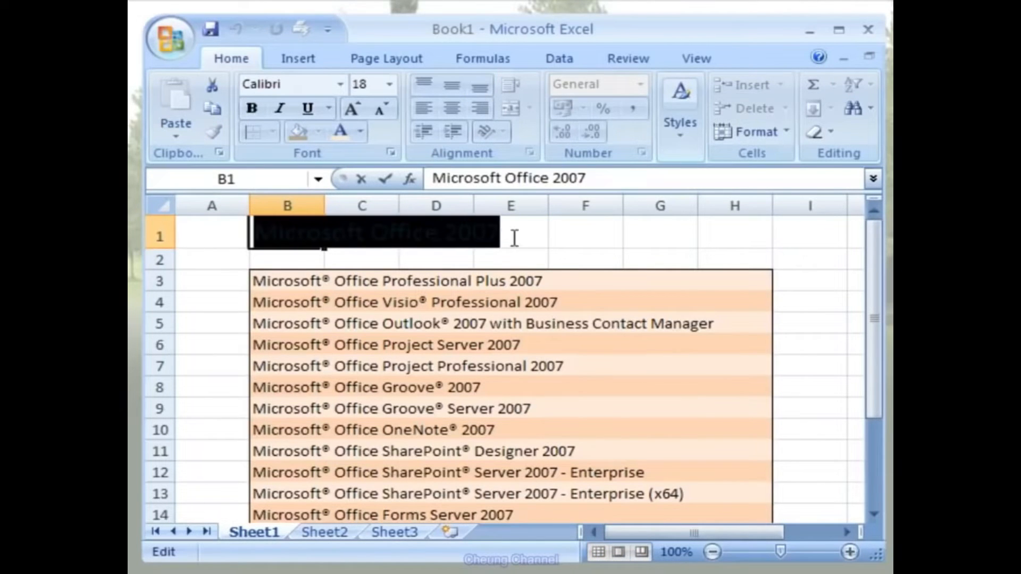
pyautogui.click(361, 132)
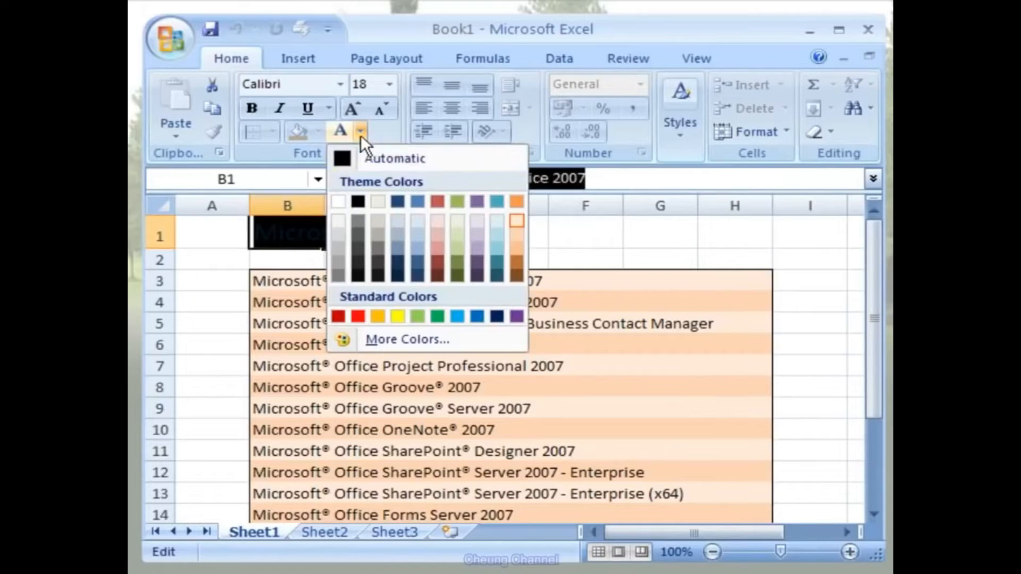
pyautogui.click(517, 262)
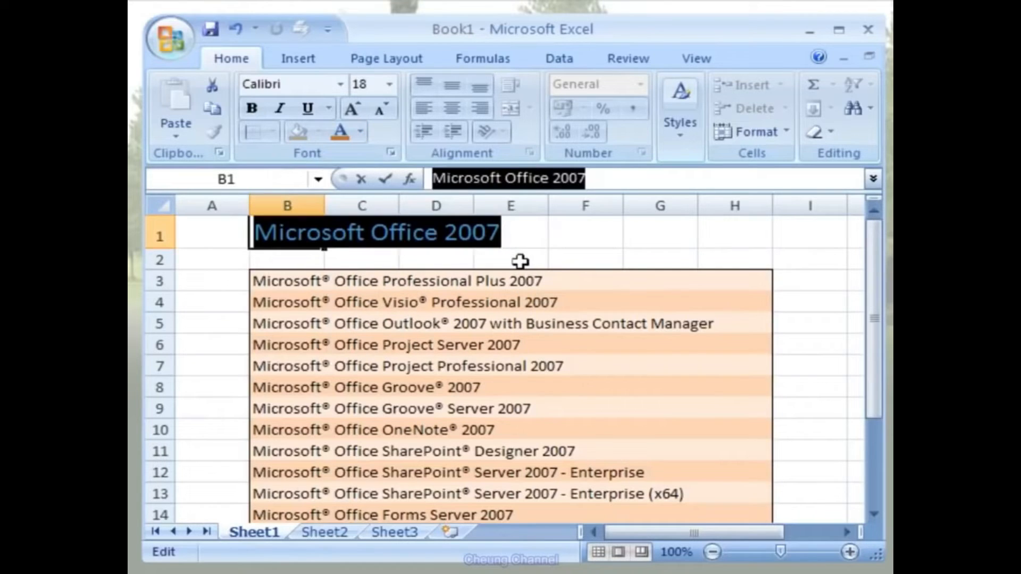
pyautogui.click(300, 261)
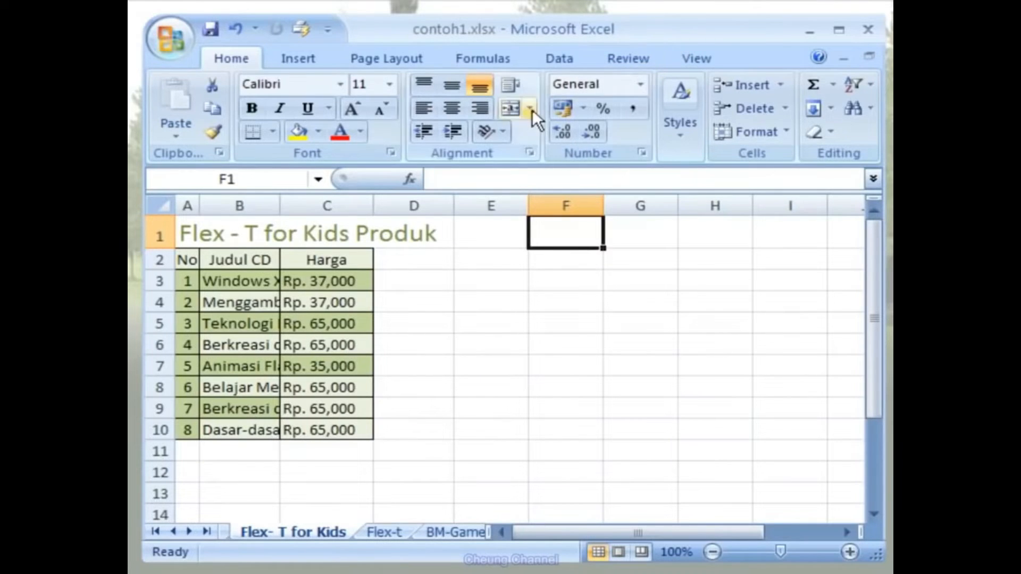
# - On the Flex- T for Kids sheet of contoh1.xlsx, check which row 1 cell holds the title and select the range A2:E11
pyautogui.click(188, 238)
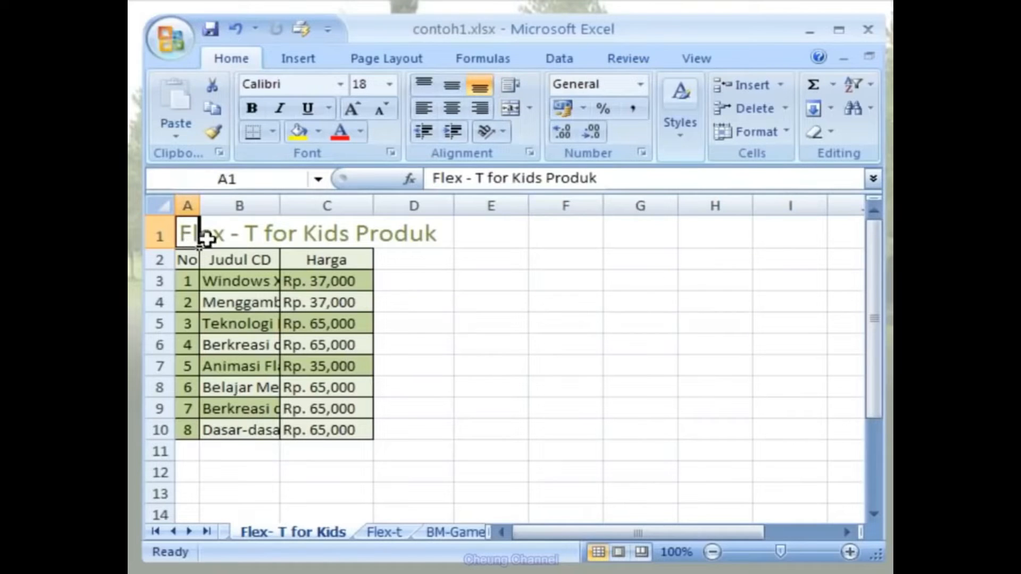
pyautogui.click(270, 244)
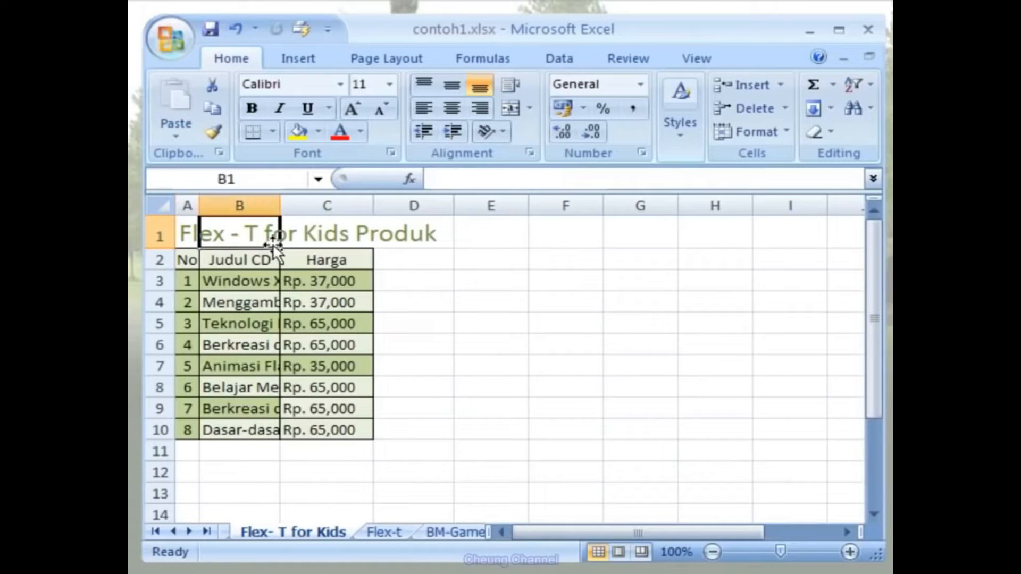
pyautogui.click(363, 245)
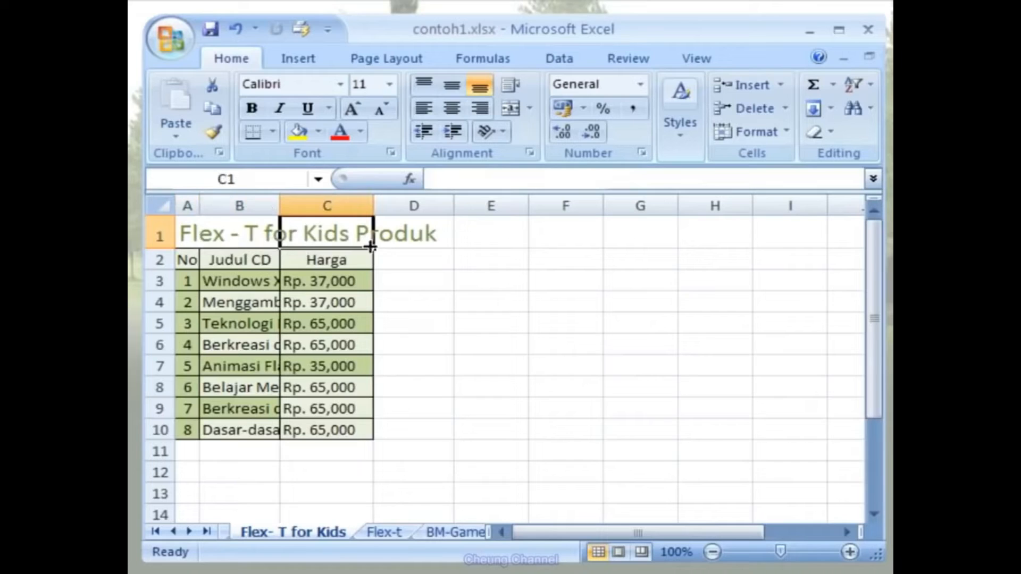
pyautogui.click(421, 259)
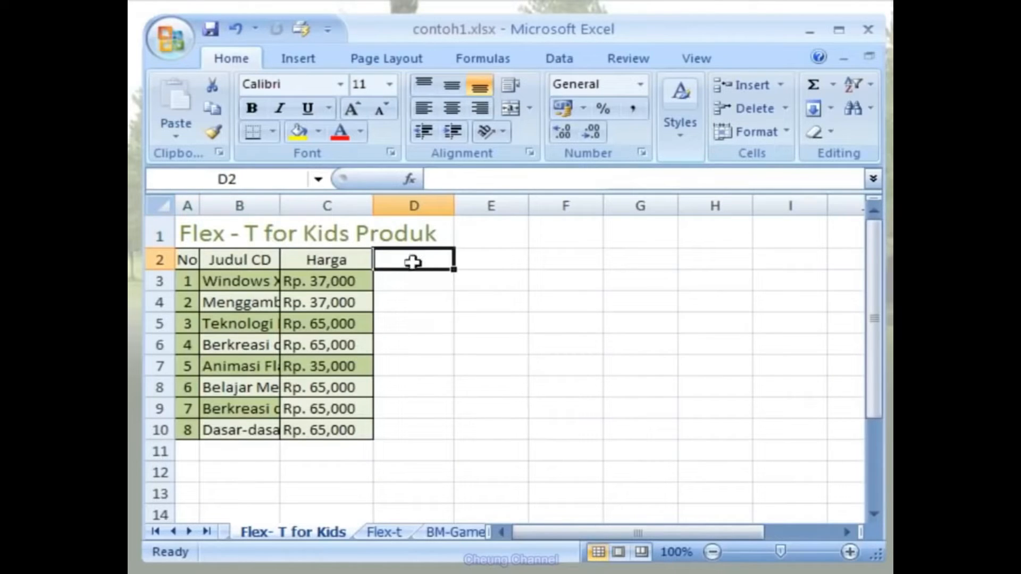
pyautogui.click(187, 259)
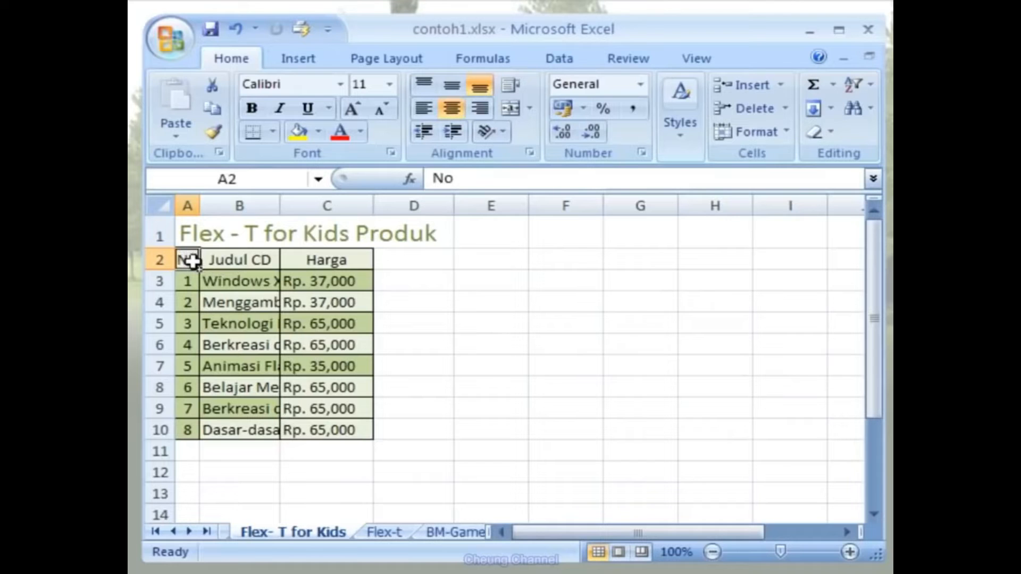
pyautogui.moveTo(192, 261); pyautogui.dragTo(494, 454)
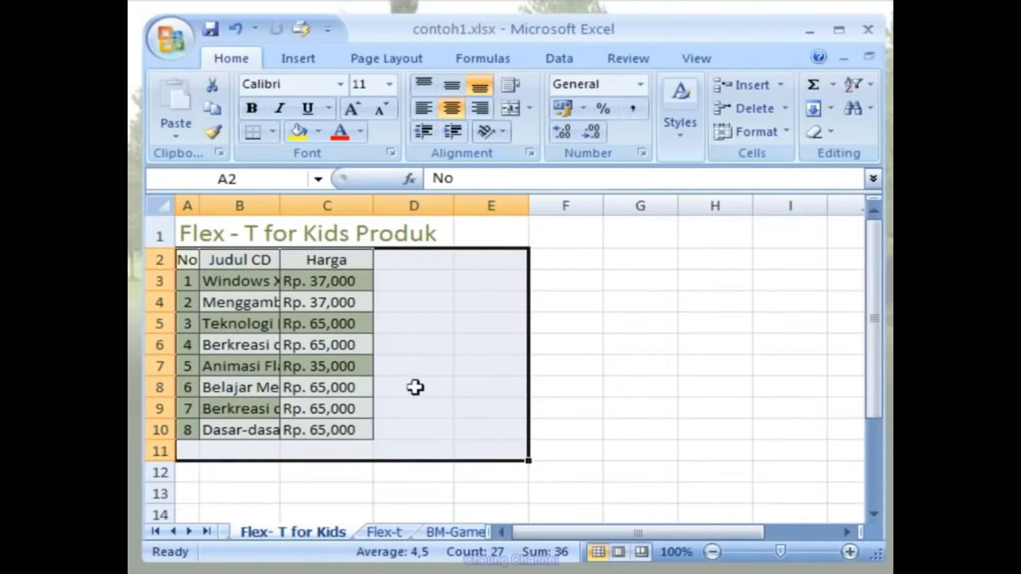
# - Widen the Judul CD column B manually until its longest CD title fits
pyautogui.click(266, 284)
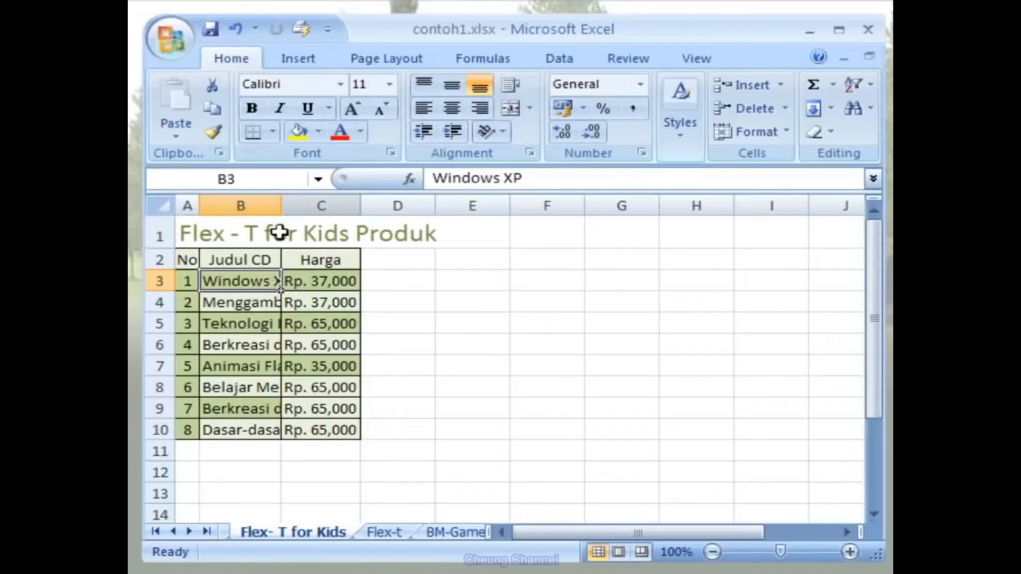
pyautogui.moveTo(282, 205); pyautogui.dragTo(469, 205)
pyautogui.moveTo(469, 204); pyautogui.dragTo(444, 205)
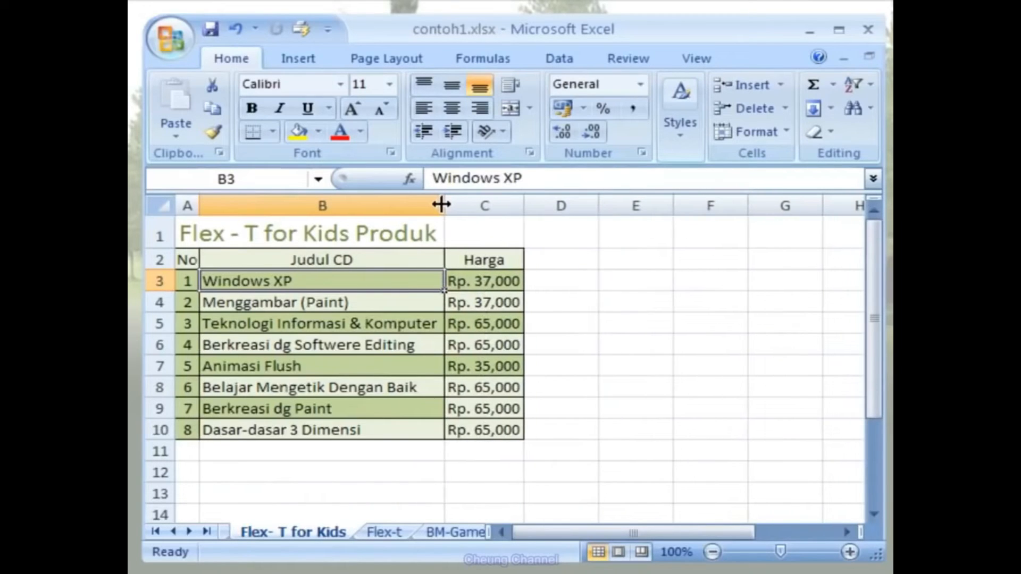
# - Increase the height of rows 3 to 10 together to about one and a half times the default
pyautogui.moveTo(158, 290); pyautogui.dragTo(155, 429)
pyautogui.doubleClick(157, 295)
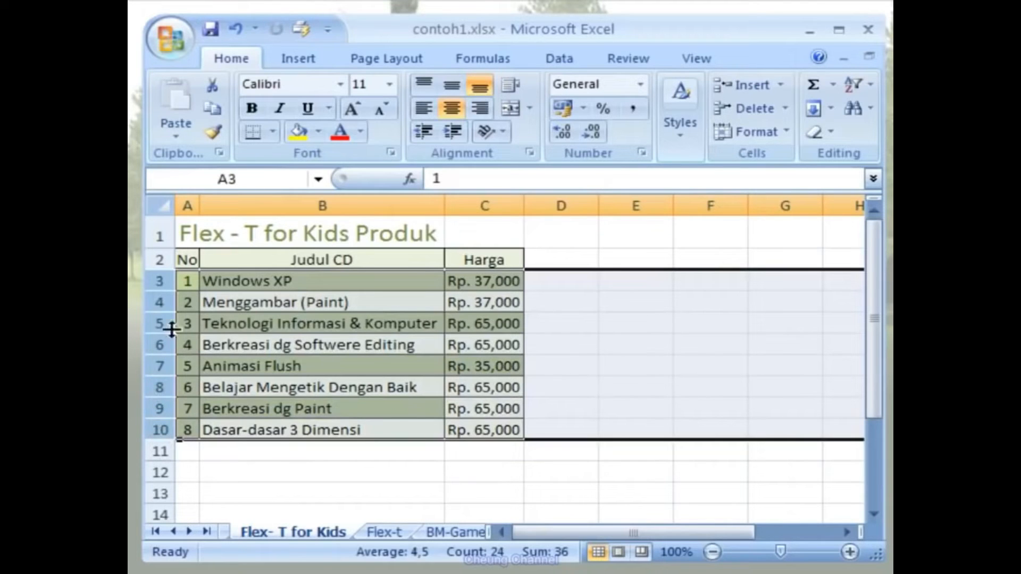
pyautogui.moveTo(164, 291); pyautogui.dragTo(158, 301)
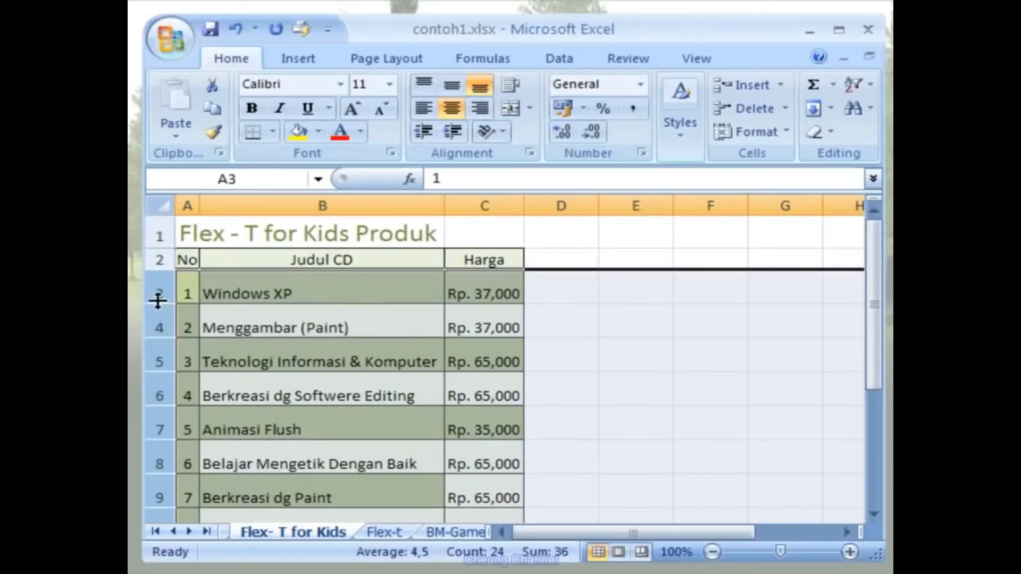
pyautogui.click(223, 290)
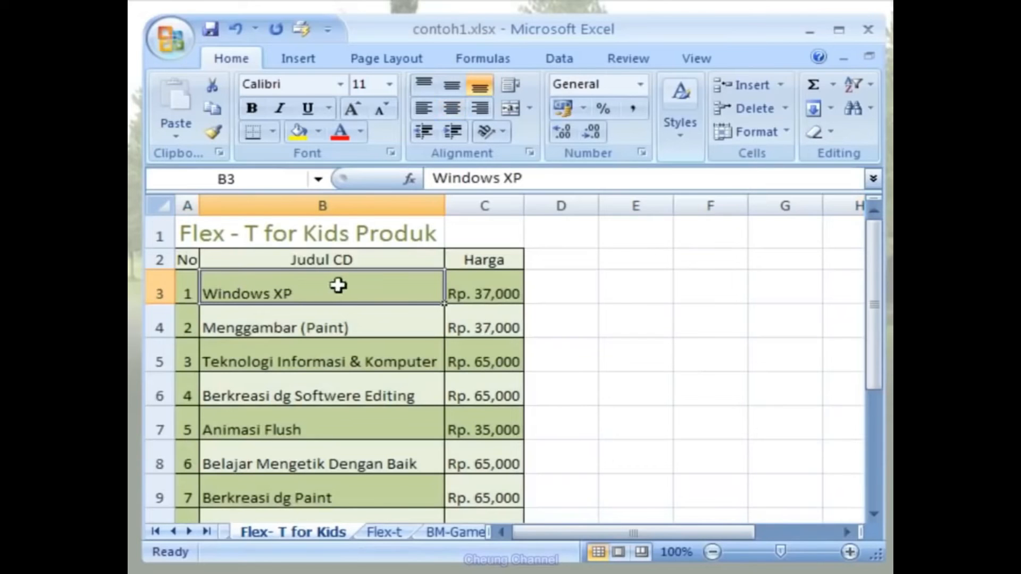
pyautogui.click(357, 319)
pyautogui.click(356, 352)
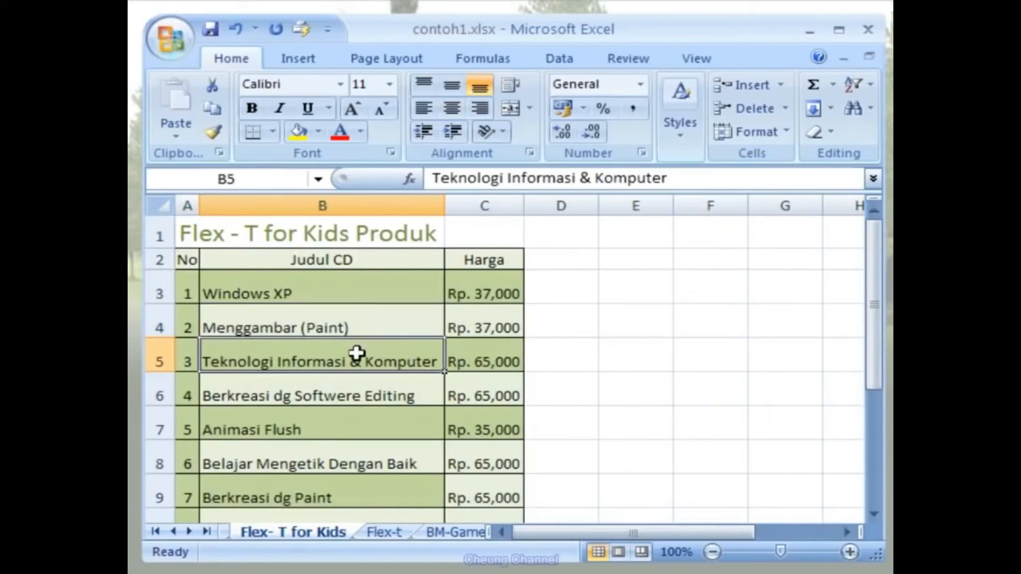
# - Narrow column B and AutoFit the widths of columns C and B to their contents
pyautogui.moveTo(444, 206); pyautogui.dragTo(294, 211)
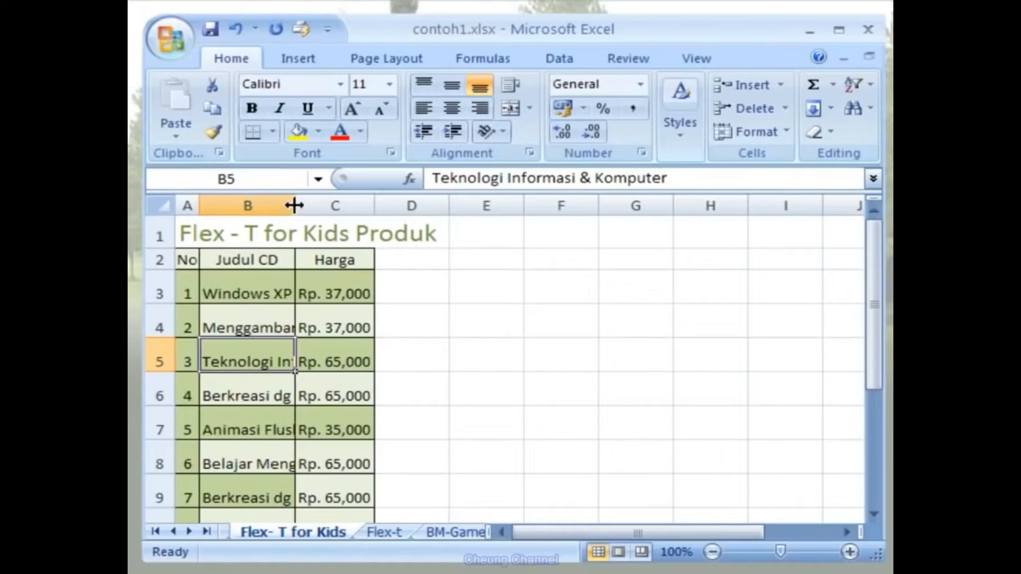
pyautogui.doubleClick(376, 206)
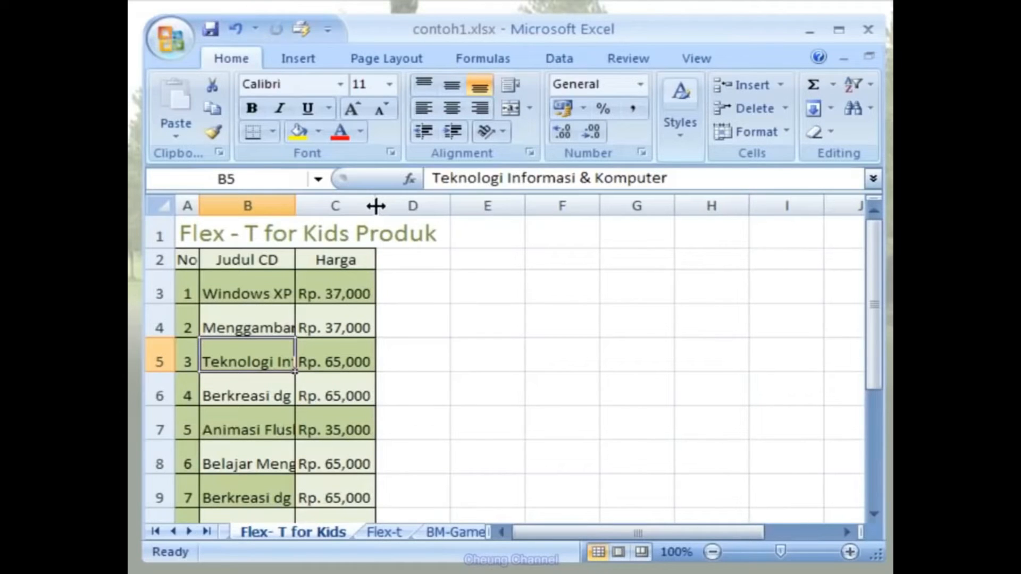
pyautogui.doubleClick(296, 205)
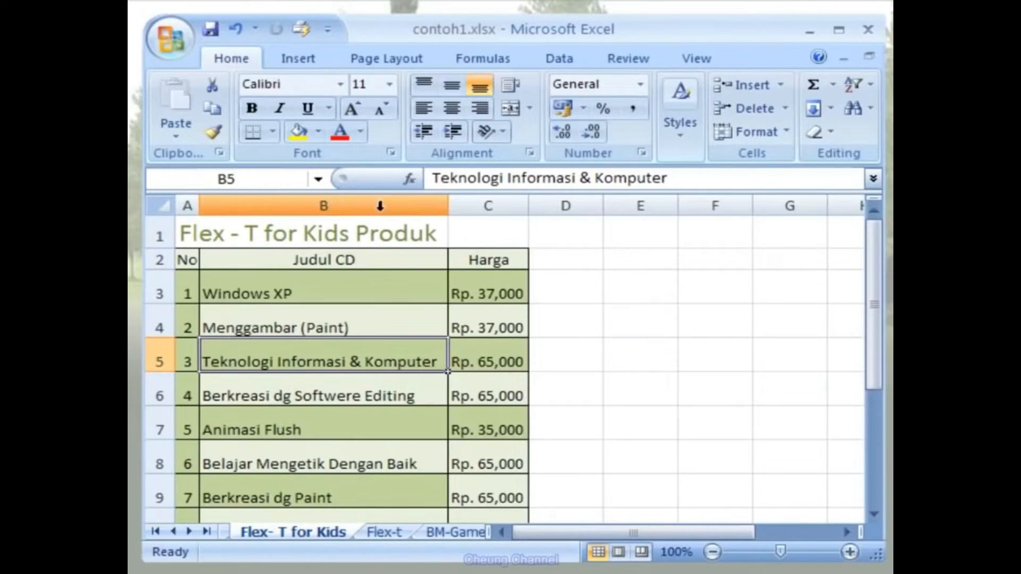
# - AutoFit the heights of rows 3 to 10 together to their contents and deselect the rows
pyautogui.moveTo(875, 298); pyautogui.dragTo(872, 316)
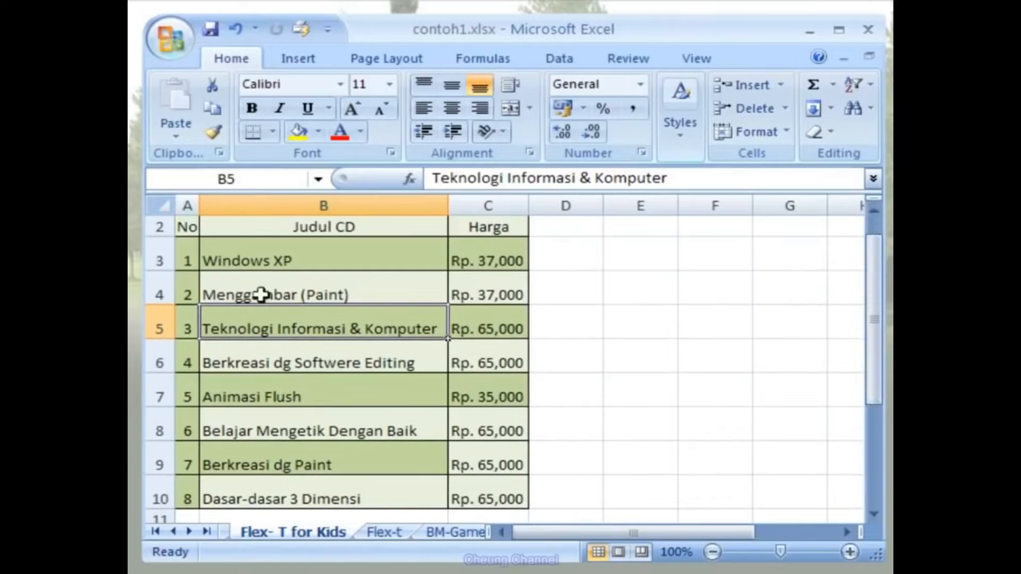
pyautogui.click(153, 257)
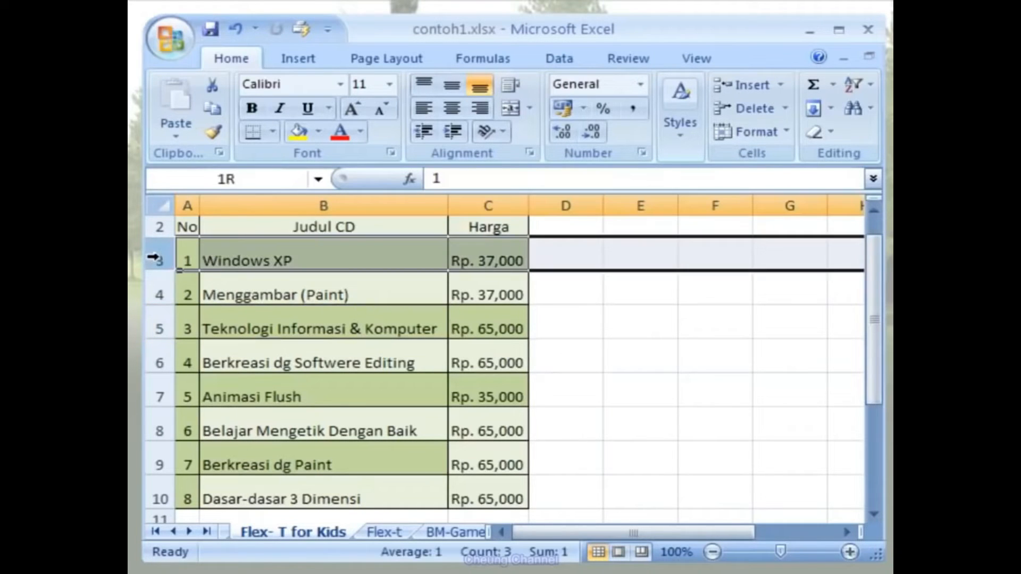
pyautogui.moveTo(153, 257); pyautogui.dragTo(159, 496)
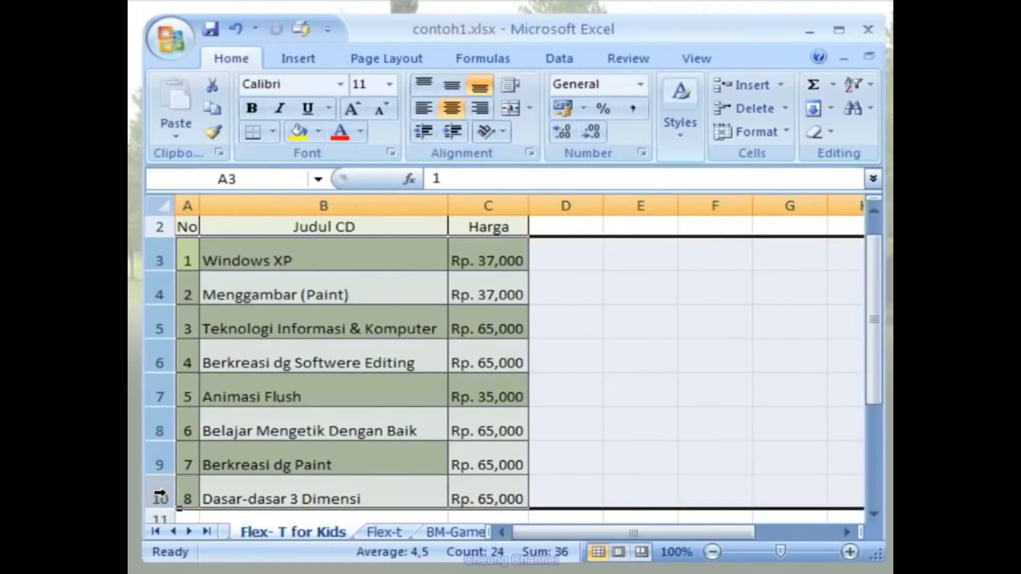
pyautogui.doubleClick(155, 270)
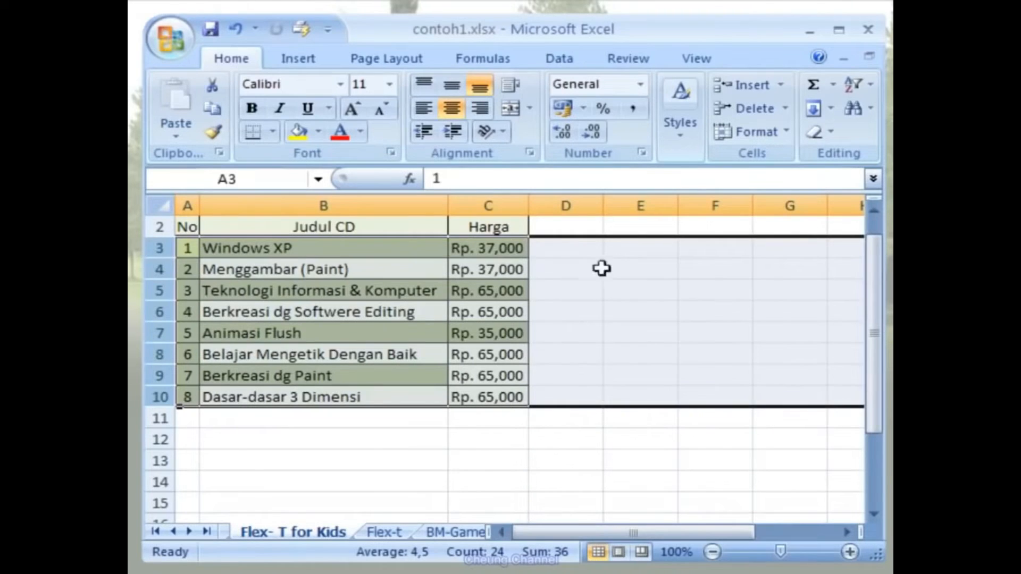
pyautogui.moveTo(878, 272); pyautogui.dragTo(877, 244)
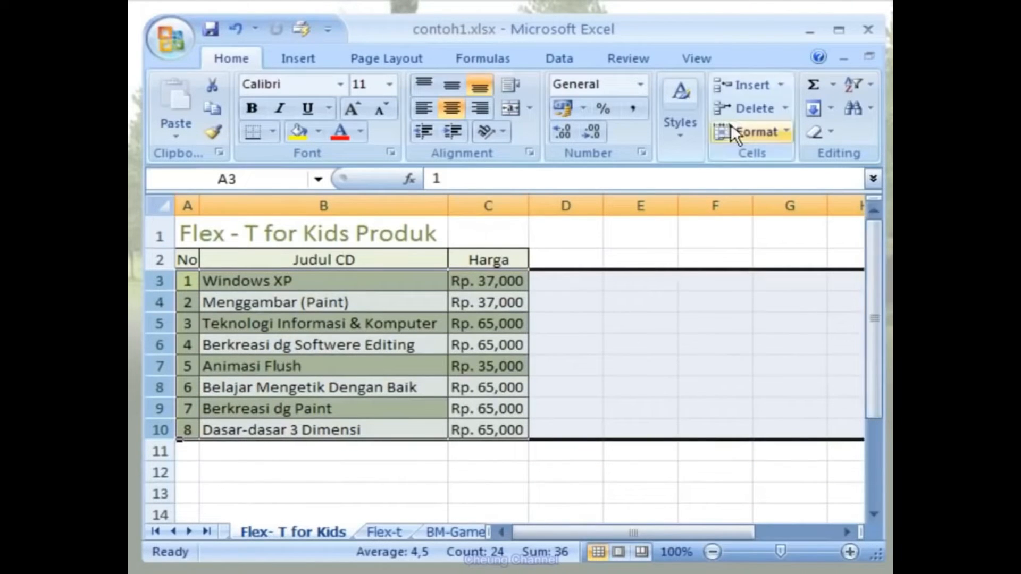
pyautogui.click(640, 231)
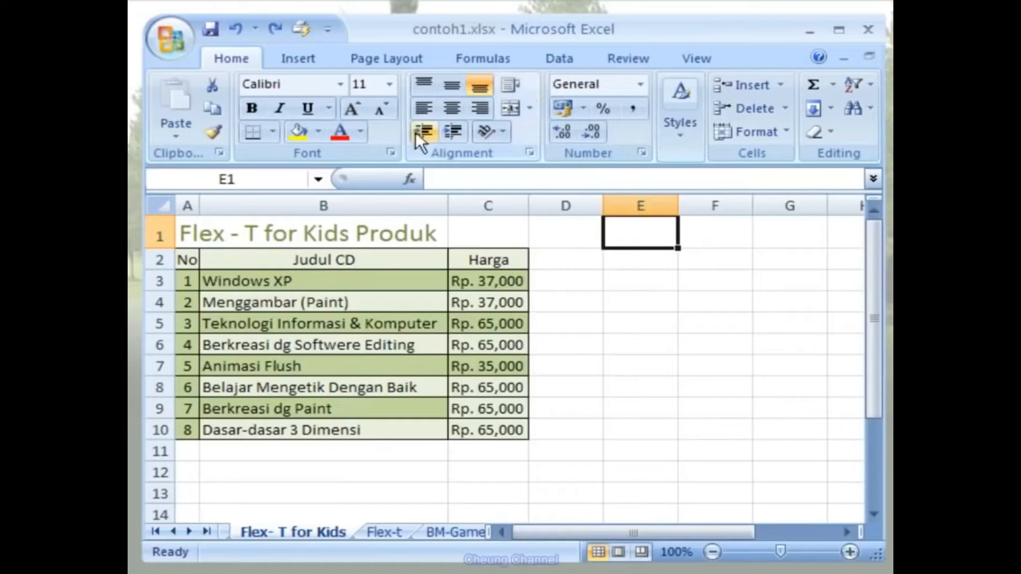
# - Insert a blank sheet row between the title and the table's header row
pyautogui.click(184, 260)
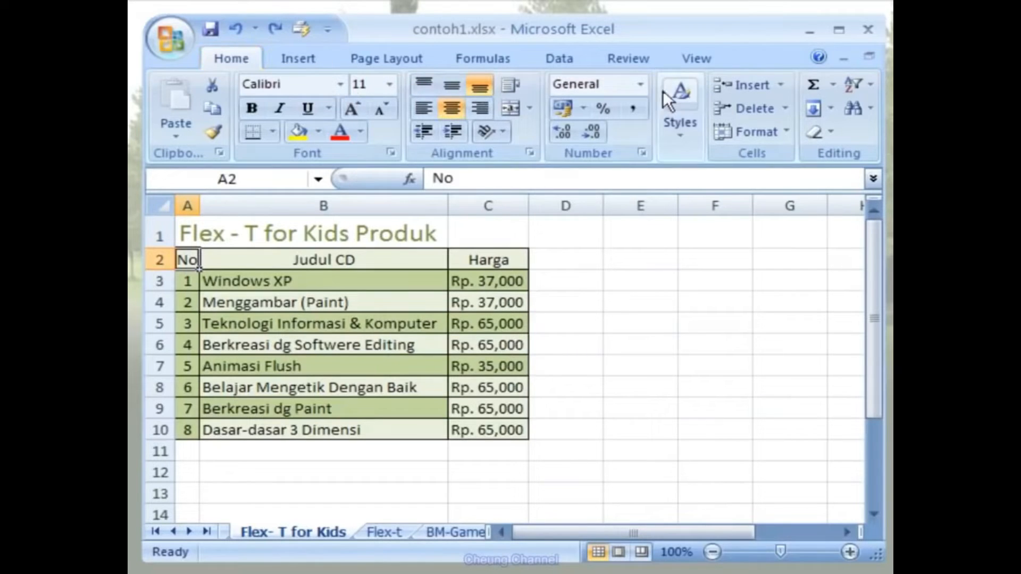
pyautogui.click(781, 85)
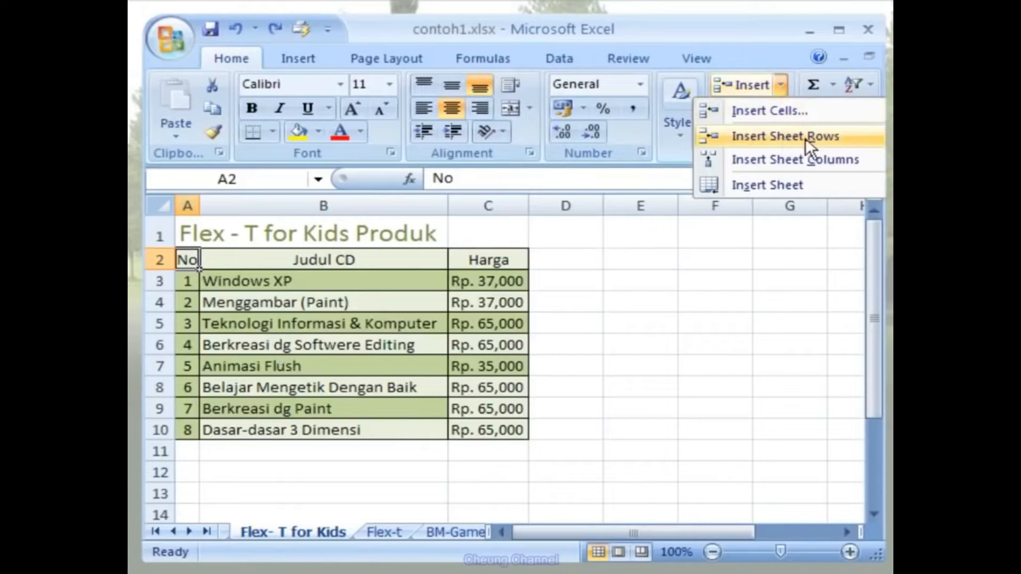
pyautogui.click(850, 138)
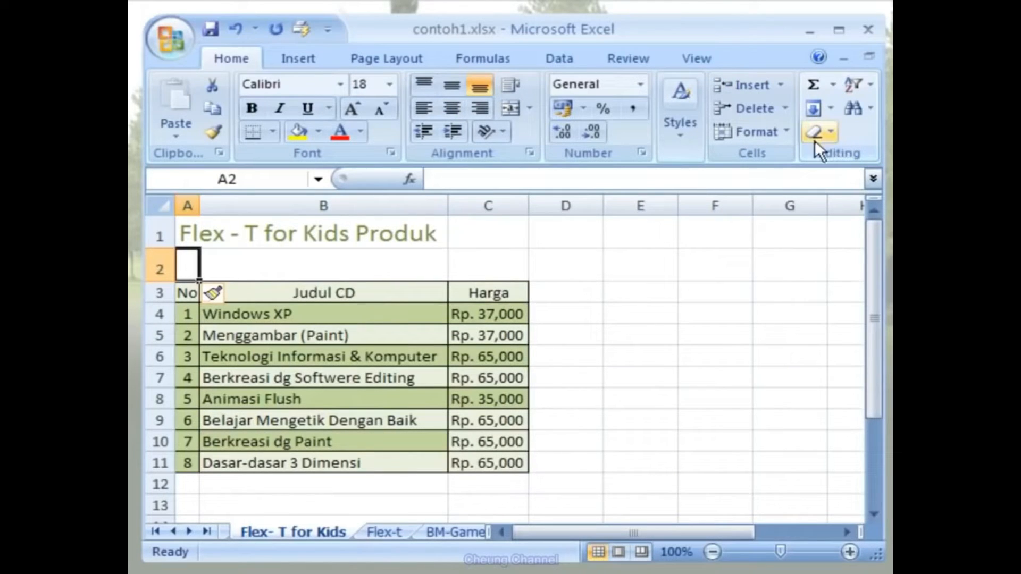
# - Insert a sheet column before the Harga column and narrow it to slightly wider than the Harga column
pyautogui.click(503, 292)
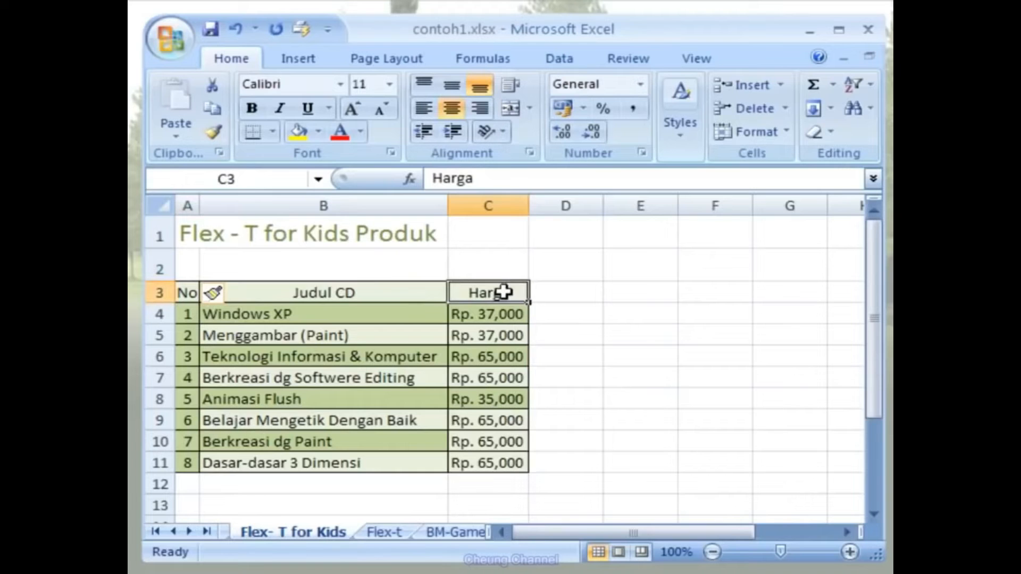
pyautogui.click(780, 90)
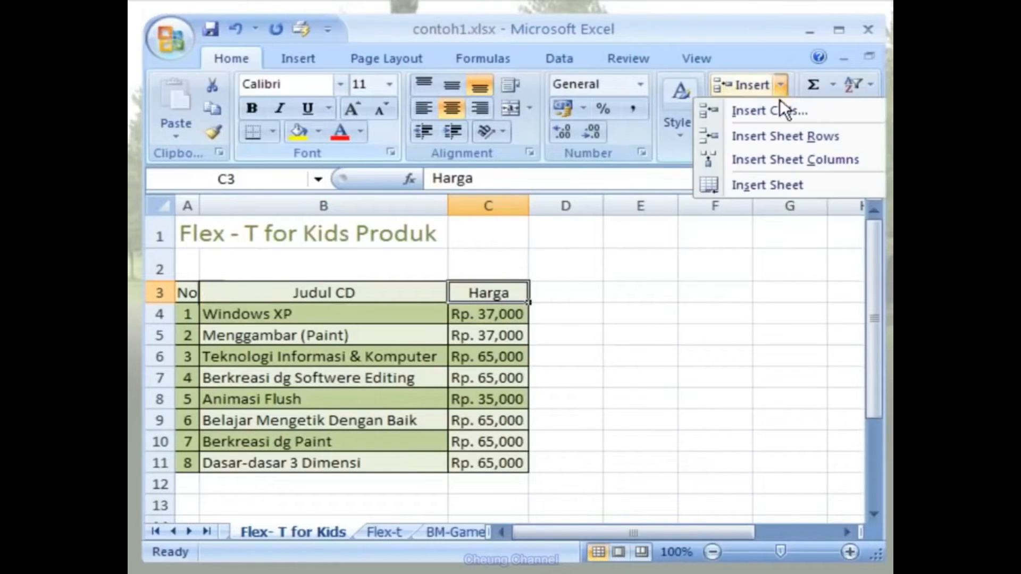
pyautogui.click(779, 159)
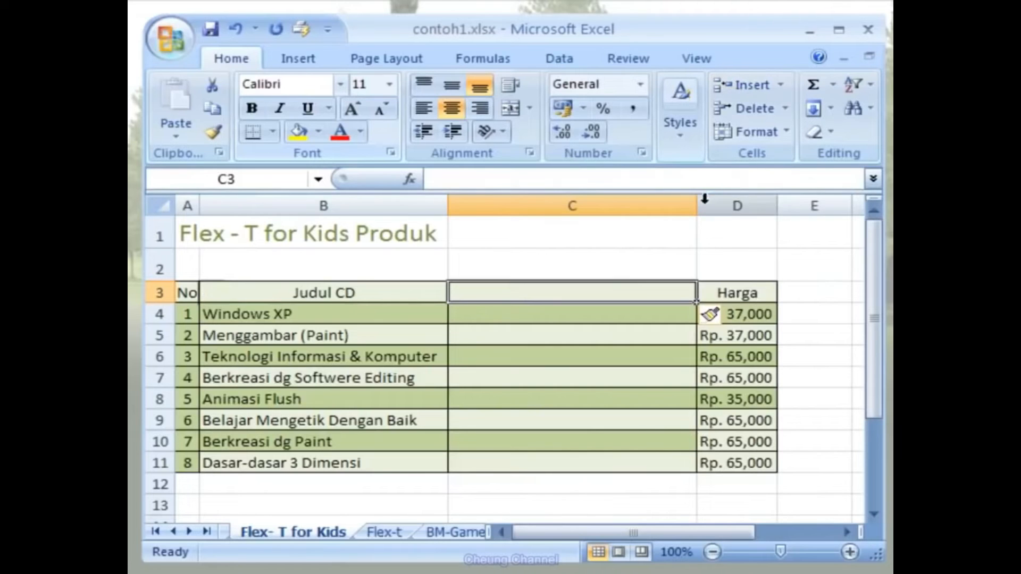
pyautogui.moveTo(697, 207); pyautogui.dragTo(542, 208)
pyautogui.moveTo(539, 208)
pyautogui.mouseDown()
pyautogui.moveTo(528, 208)
pyautogui.moveTo(542, 208)
pyautogui.mouseUp()
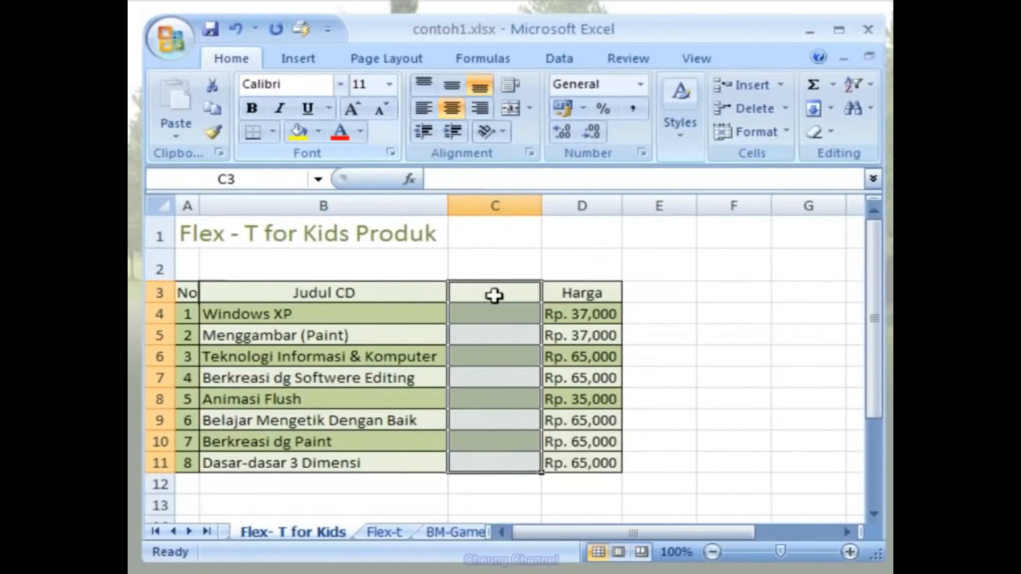
# - Fill the new column C with the heading Stok and the values 50, 60, 52, 65, 45, 63, 45 and 51 below it
pyautogui.click(495, 294)
pyautogui.write('Stok')
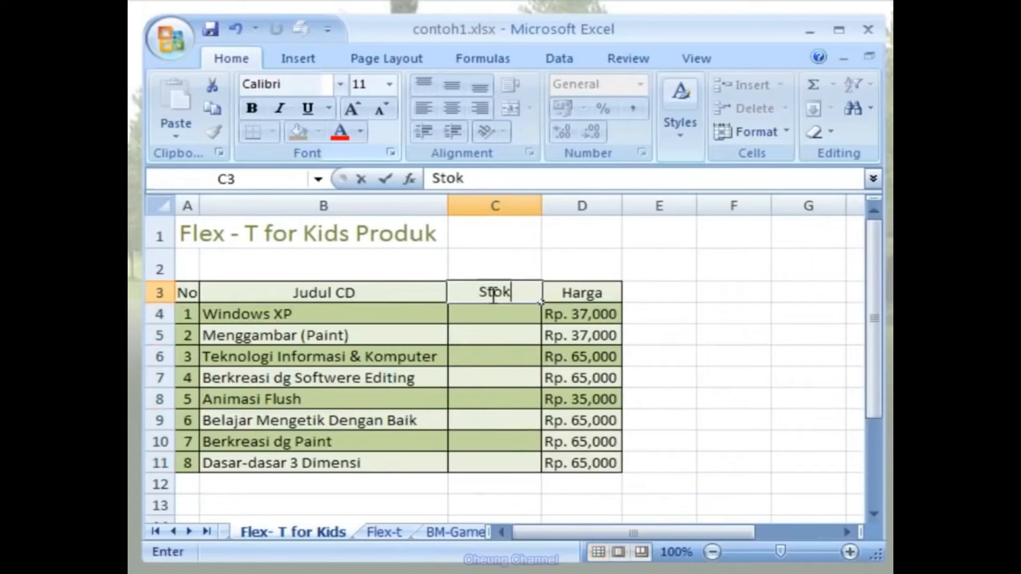
pyautogui.press('Return')
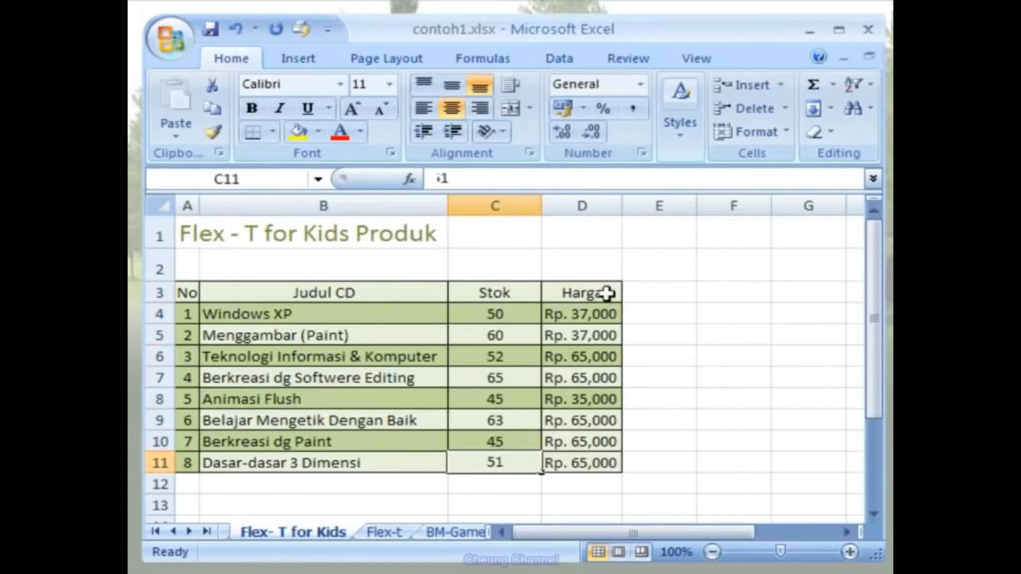
pyautogui.click(656, 292)
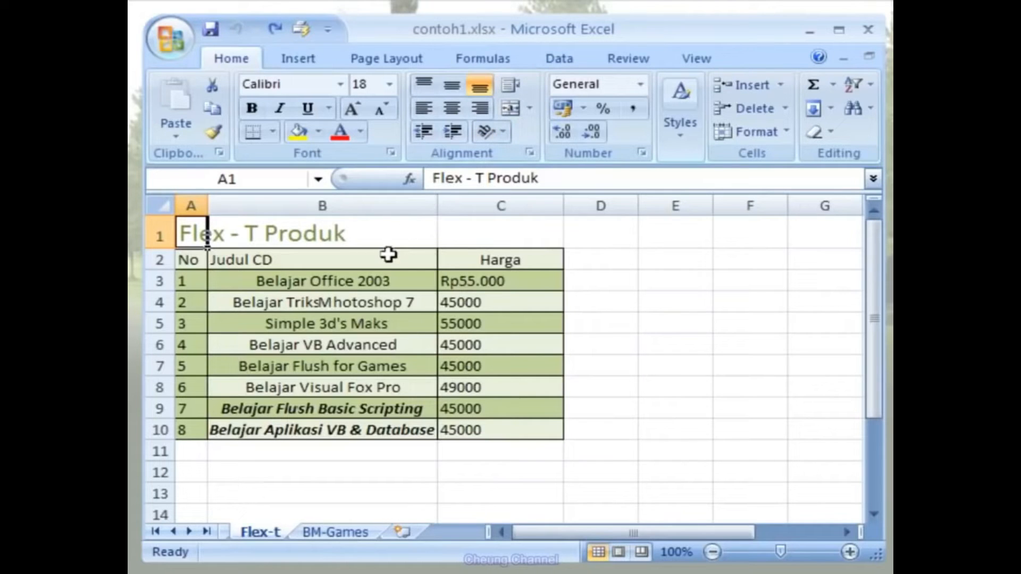
# - On the Flex-t sheet, try left, centre and right alignment on cell B3 and return it to centred
pyautogui.click(368, 276)
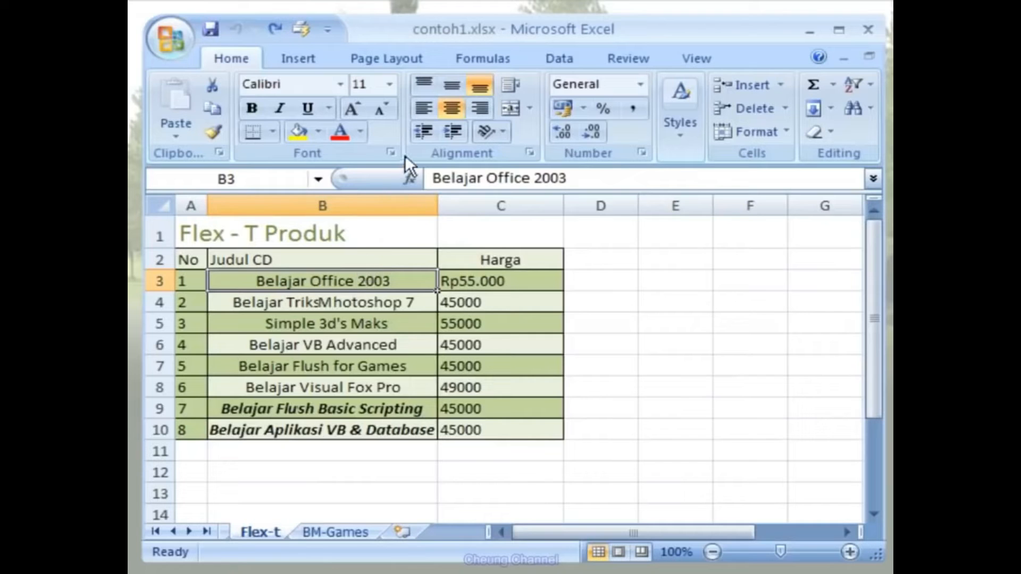
pyautogui.click(414, 111)
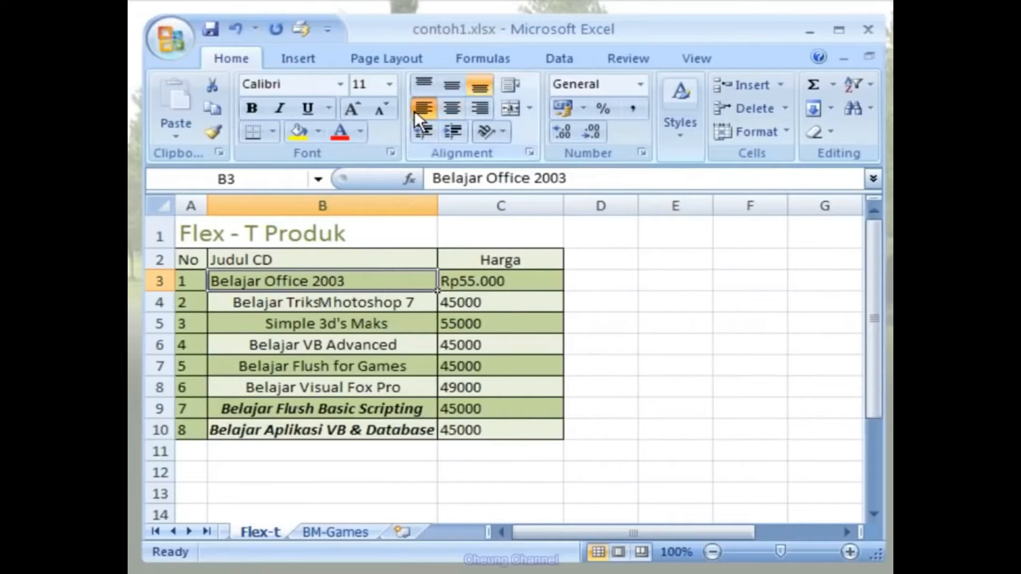
pyautogui.click(459, 110)
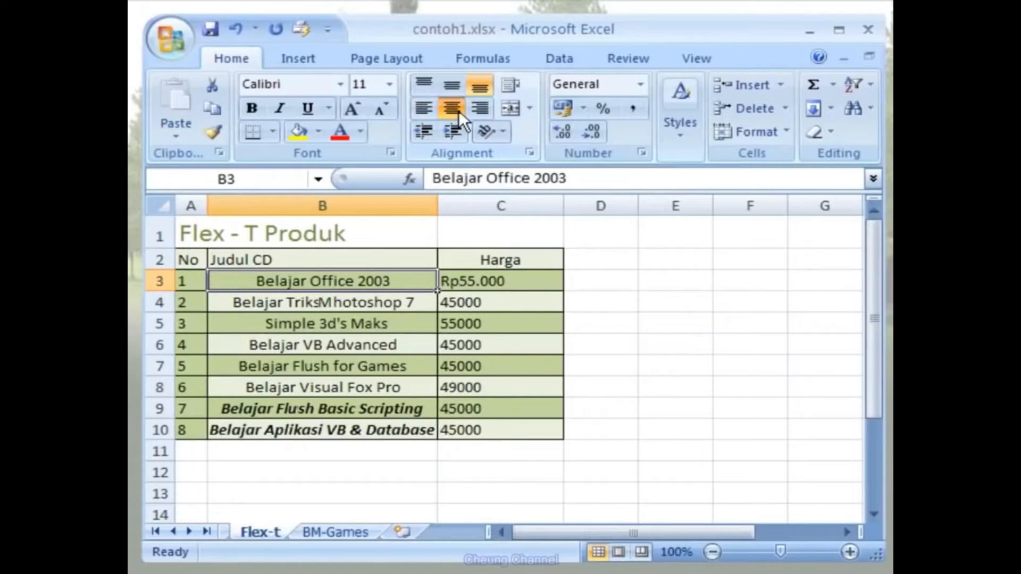
pyautogui.click(489, 110)
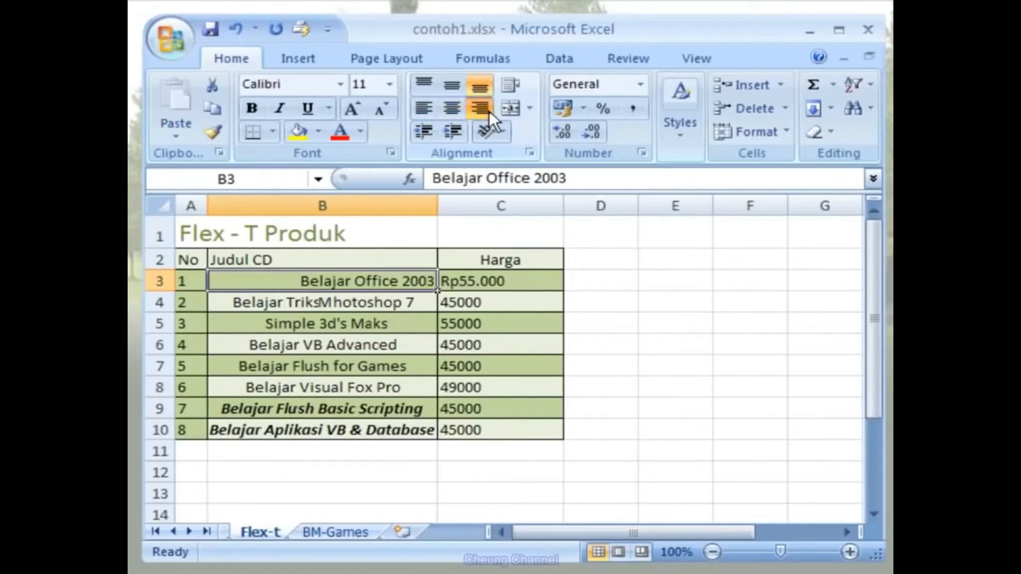
pyautogui.click(459, 110)
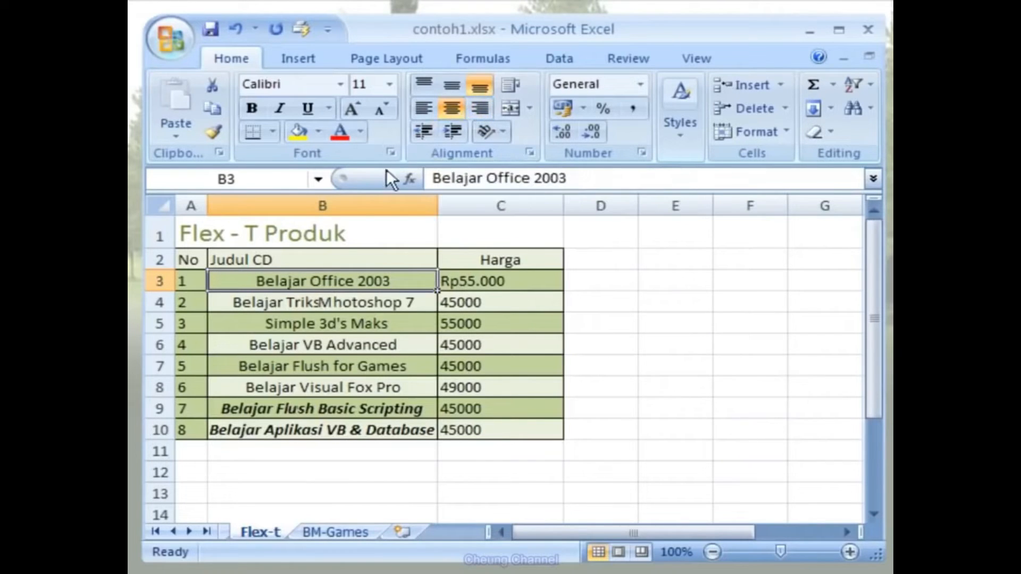
# - Centre the No heading in A2 and the numbers in A3:A10
pyautogui.click(193, 259)
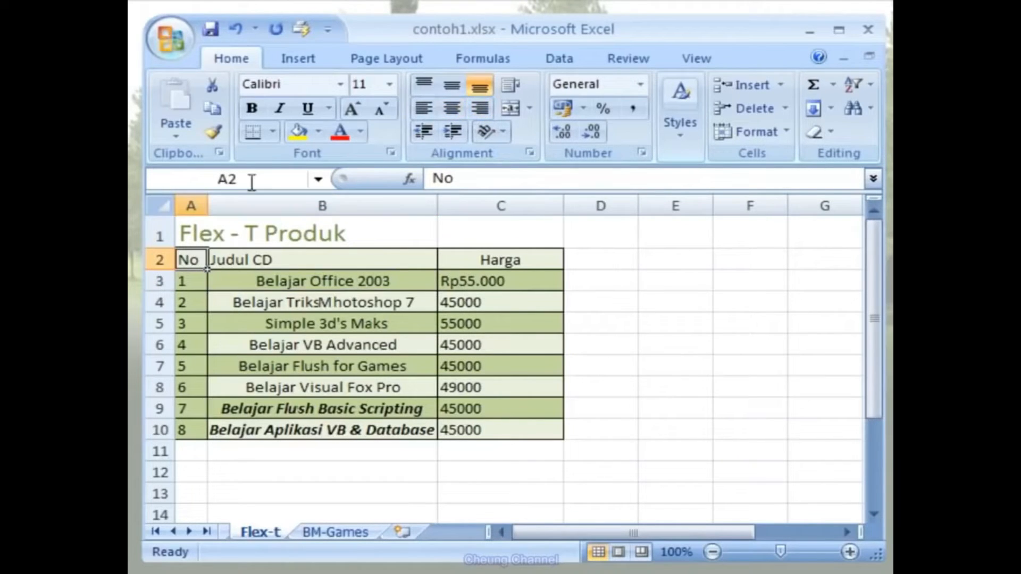
pyautogui.click(458, 105)
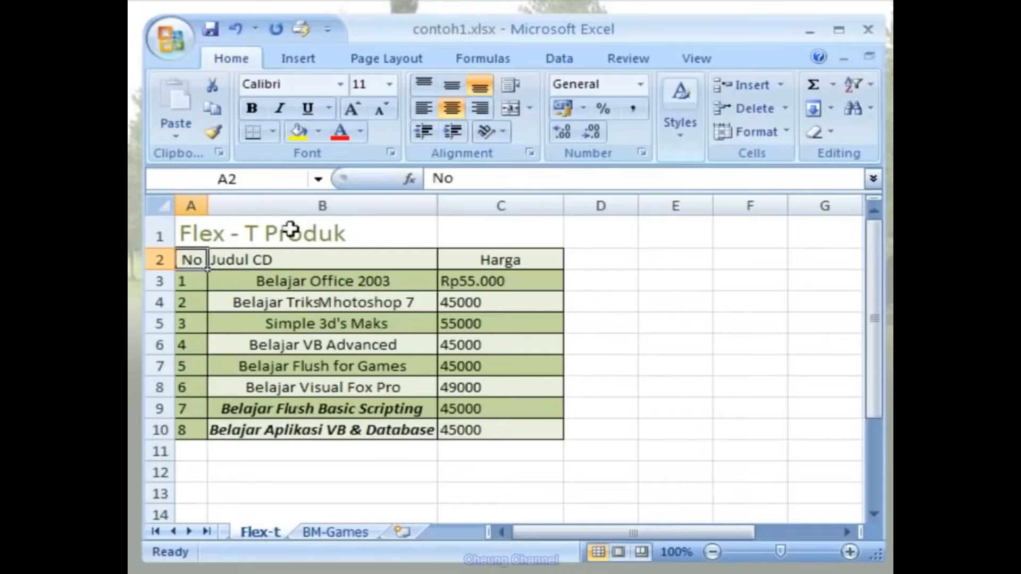
pyautogui.click(195, 282)
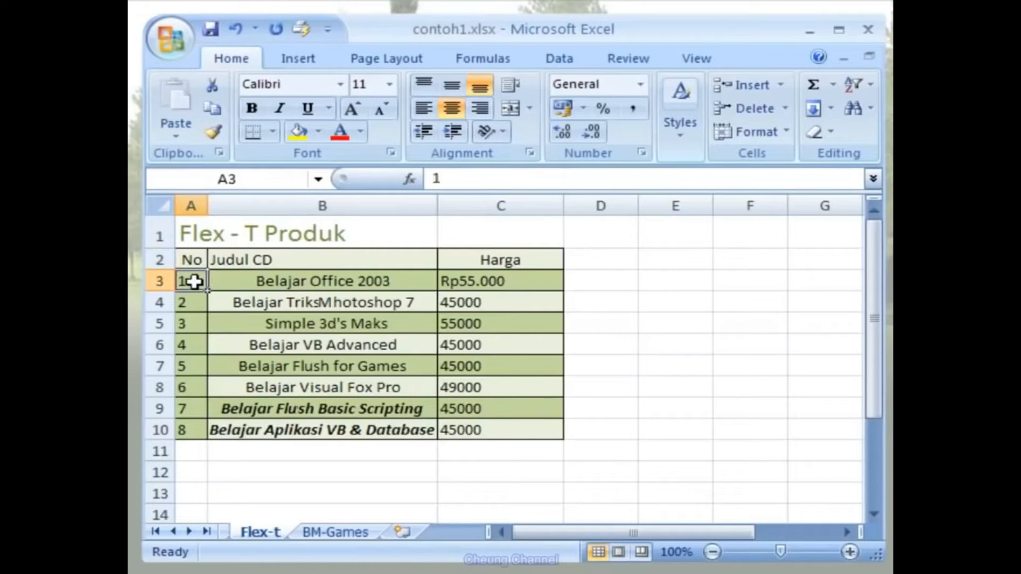
pyautogui.moveTo(194, 281); pyautogui.dragTo(197, 425)
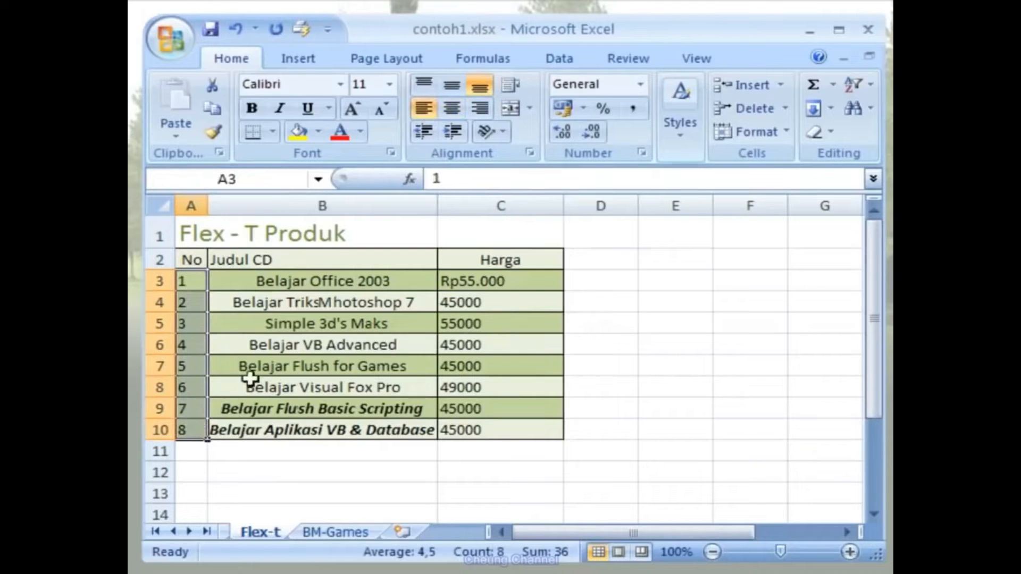
pyautogui.click(452, 108)
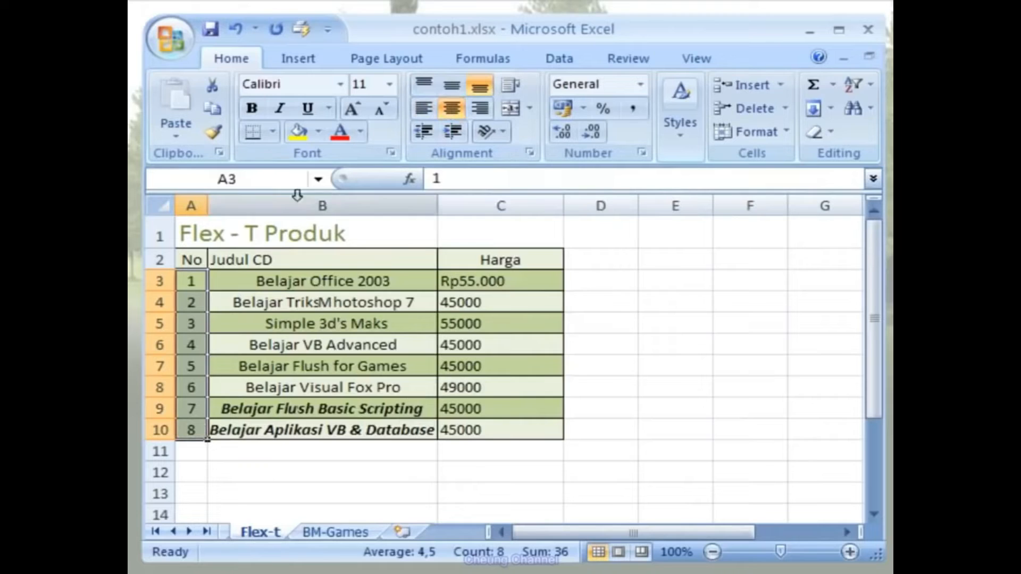
# - Centre the Judul CD and Harga headings in B2:C2 and left-align the CD titles in B3:B10
pyautogui.moveTo(238, 259); pyautogui.dragTo(465, 257)
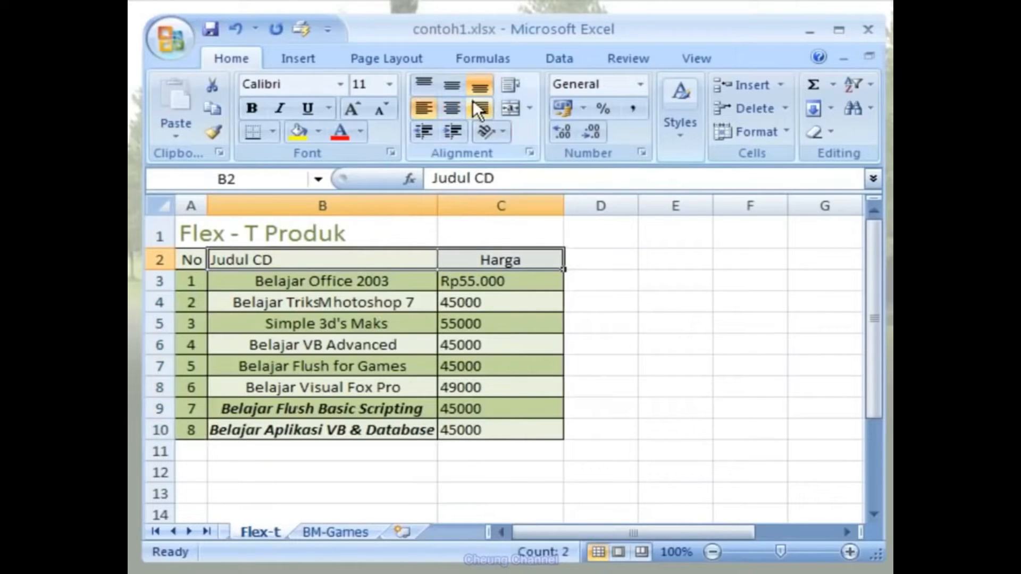
pyautogui.click(458, 104)
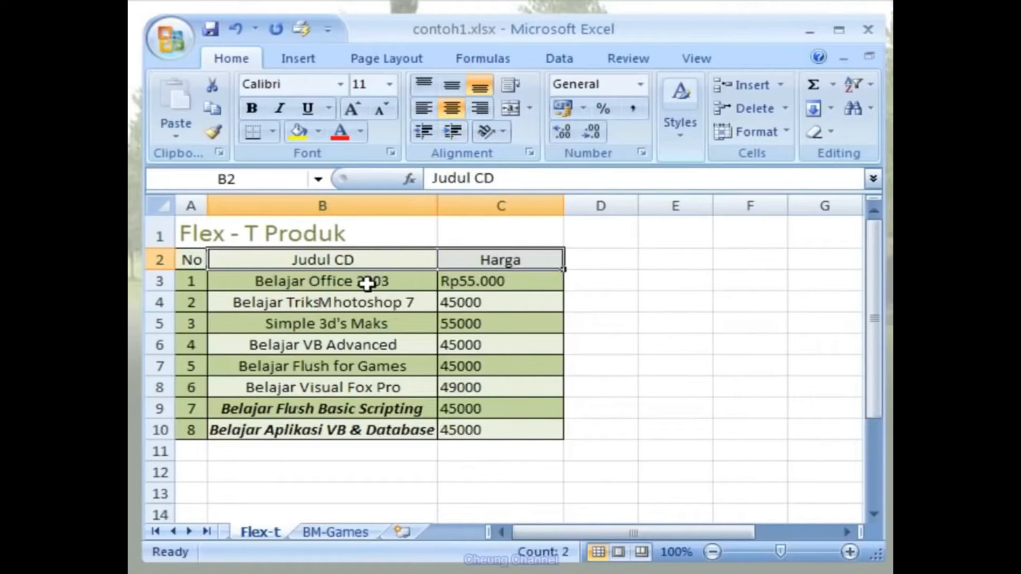
pyautogui.moveTo(365, 285); pyautogui.dragTo(418, 429)
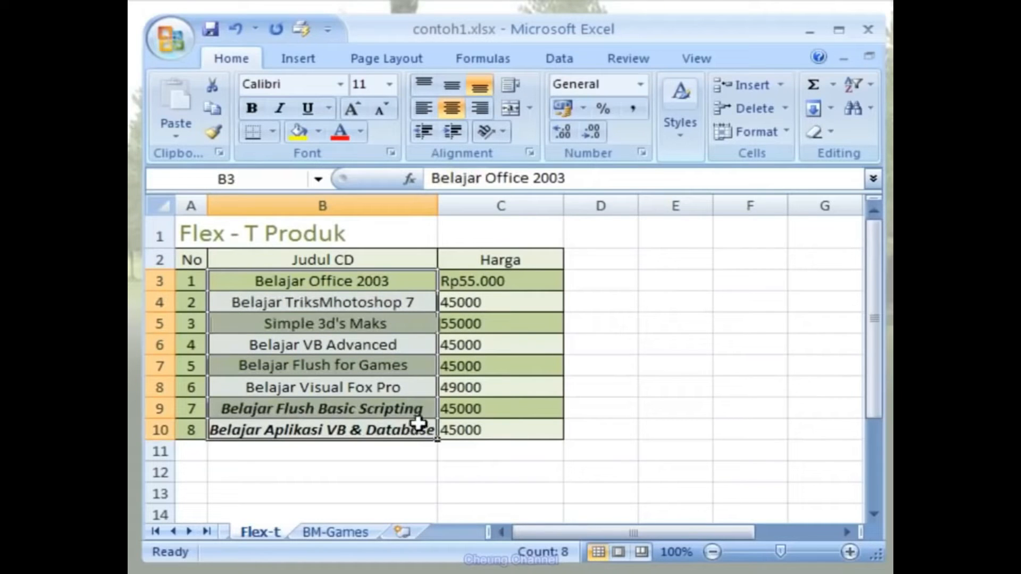
pyautogui.click(423, 107)
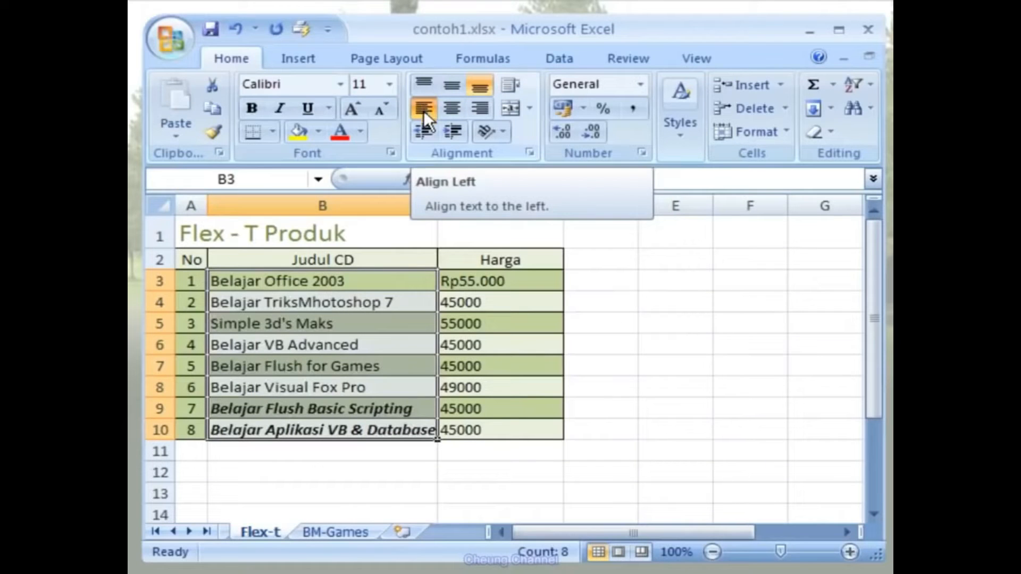
# - Right-align the Harga prices in C3:C10 and narrow column C by about a quarter
pyautogui.click(465, 282)
pyautogui.moveTo(464, 282); pyautogui.dragTo(465, 428)
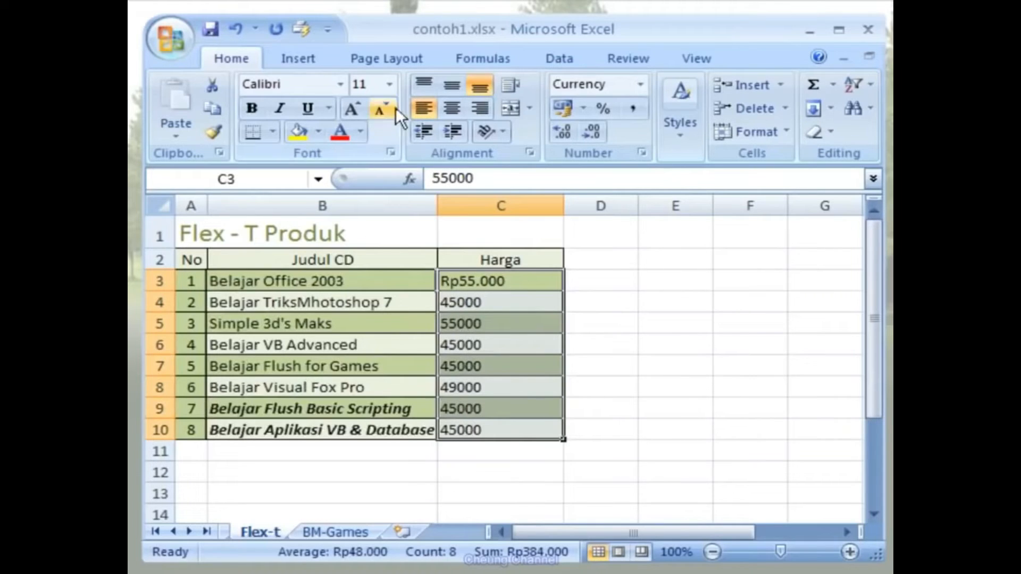
pyautogui.click(479, 108)
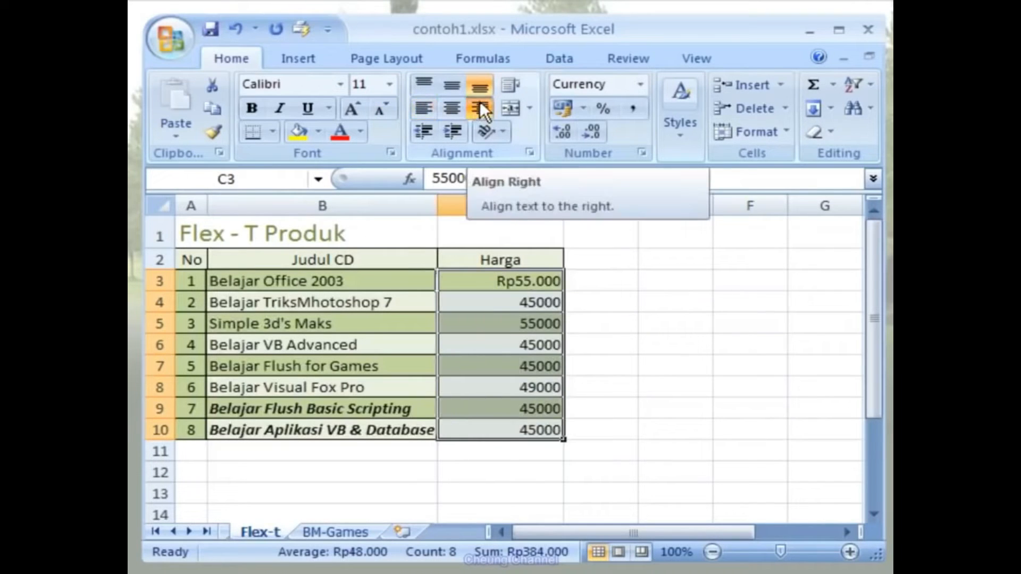
pyautogui.moveTo(563, 206); pyautogui.dragTo(531, 206)
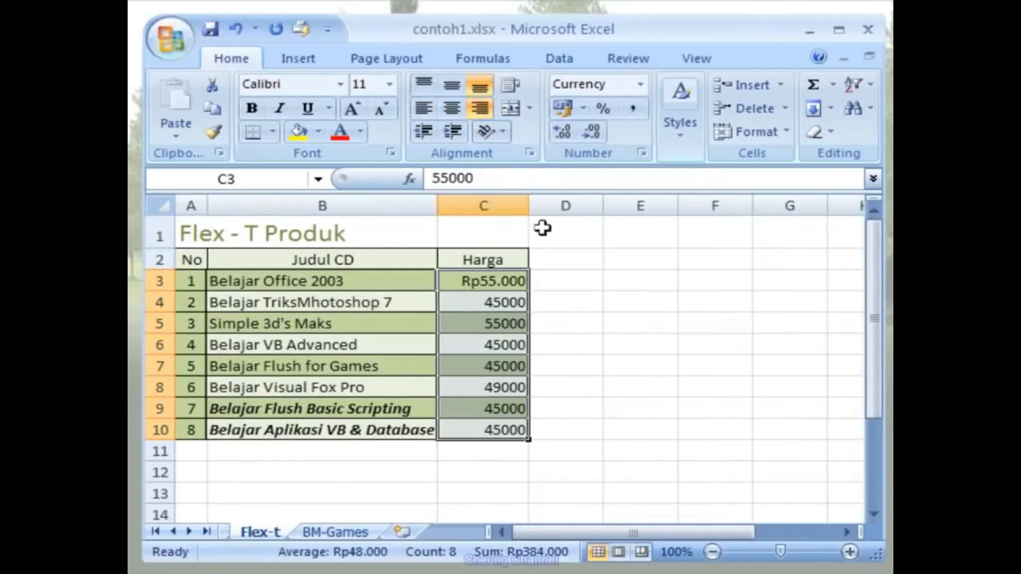
pyautogui.click(618, 259)
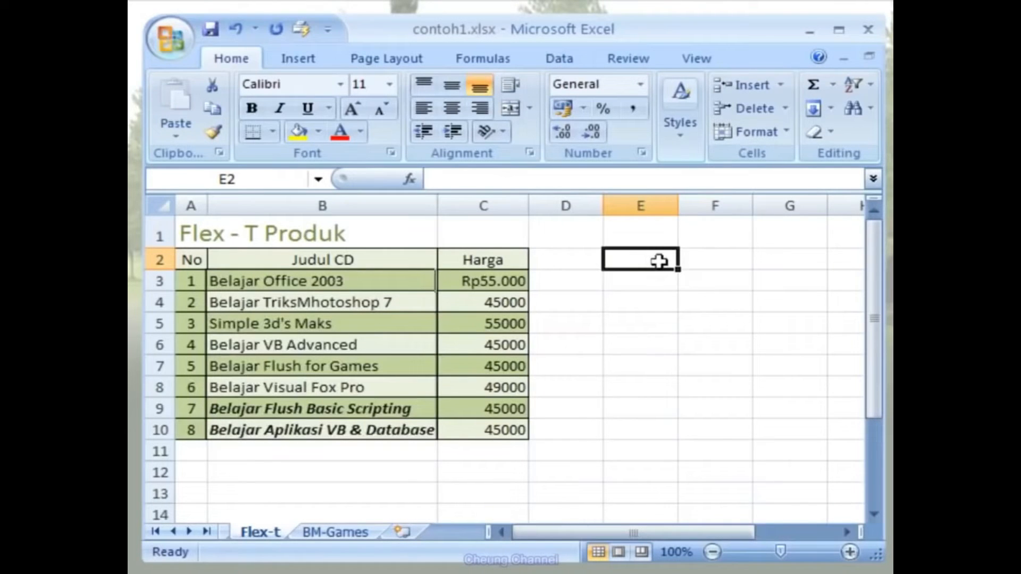
# - Examine the number format of each Harga price from C3 to C10
pyautogui.click(514, 285)
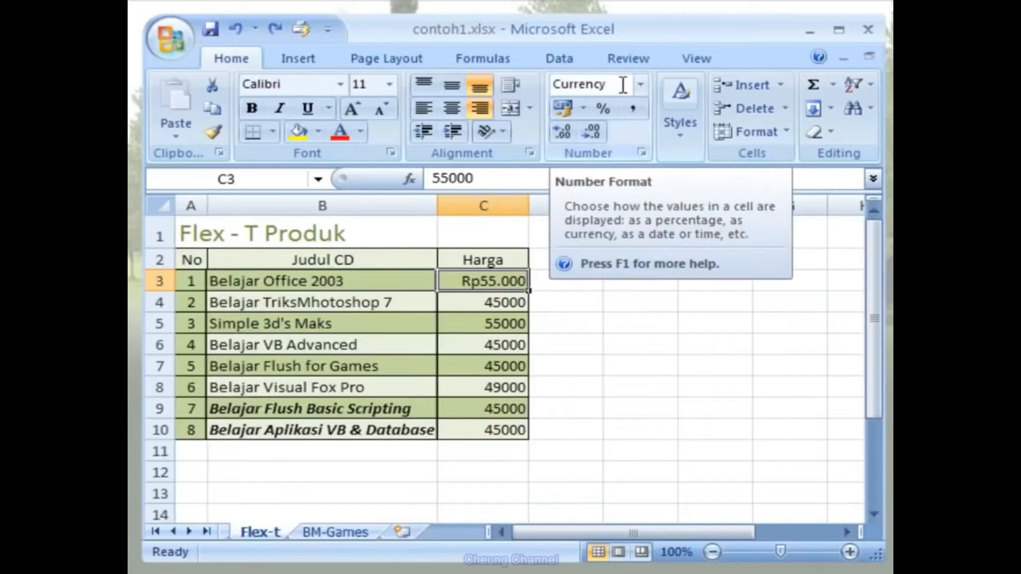
pyautogui.click(511, 298)
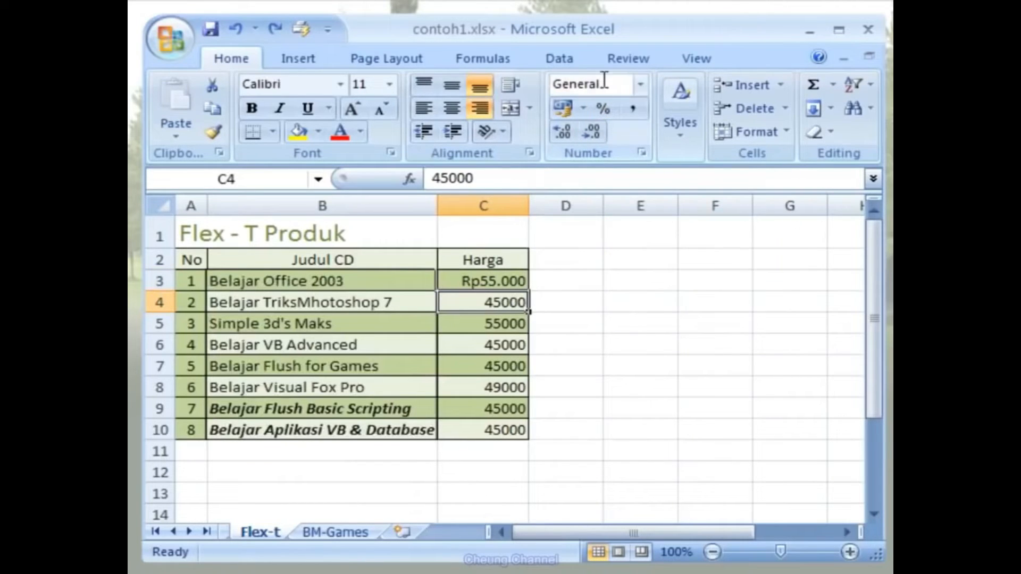
pyautogui.click(512, 321)
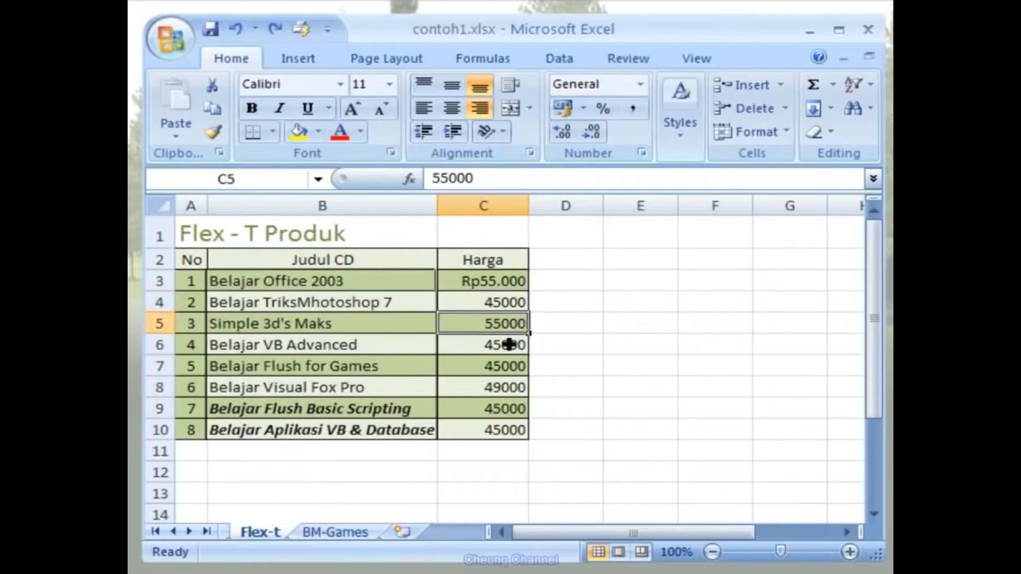
pyautogui.click(508, 344)
pyautogui.click(508, 372)
pyautogui.click(506, 387)
pyautogui.click(506, 408)
pyautogui.click(505, 429)
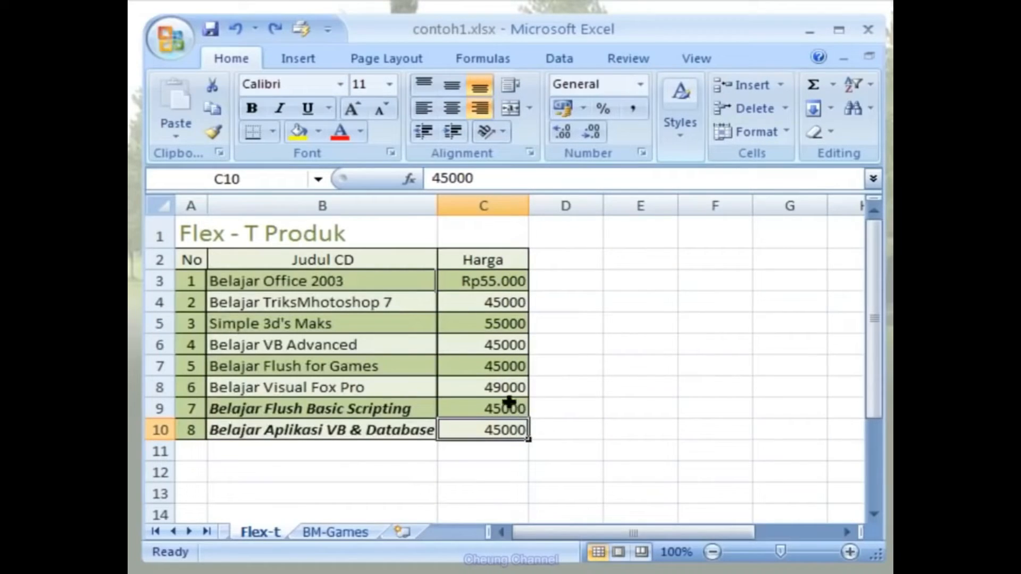
# - Copy the Currency formatting of C3 to the prices in C4:C10 with Format Painter
pyautogui.click(450, 284)
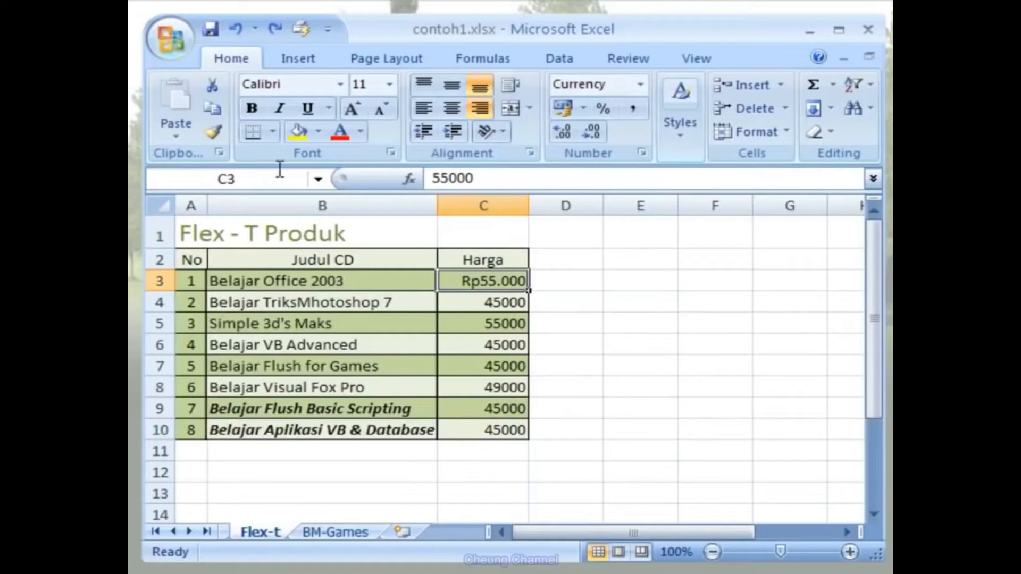
pyautogui.click(220, 135)
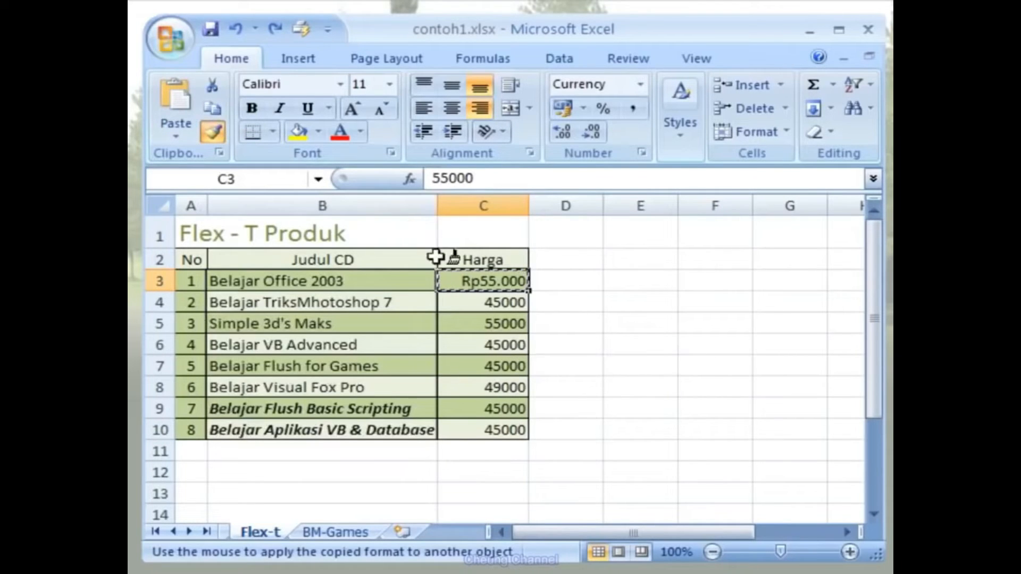
pyautogui.moveTo(448, 300); pyautogui.dragTo(448, 422)
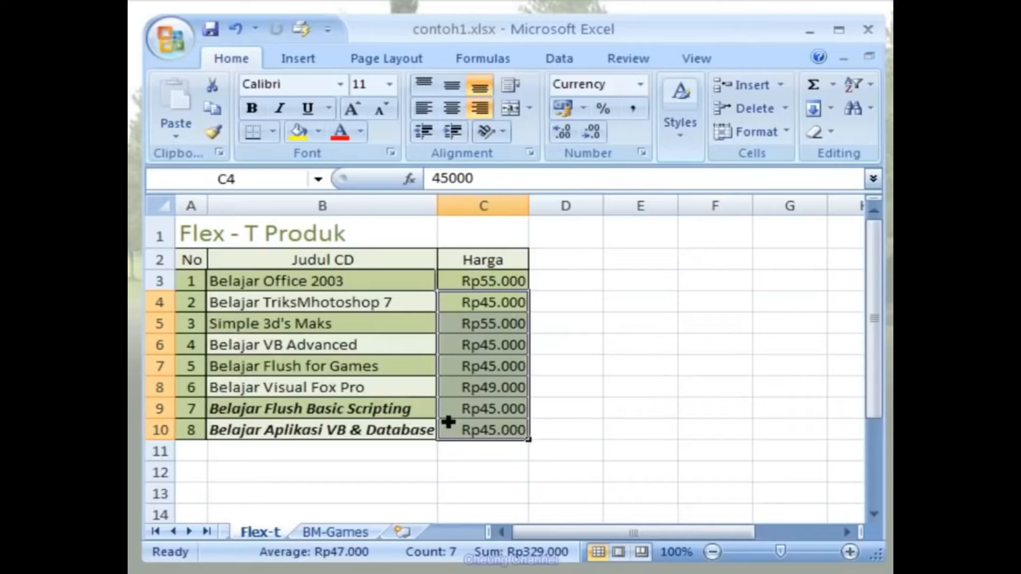
# - Check the number format of each price from C4 to C10
pyautogui.click(497, 302)
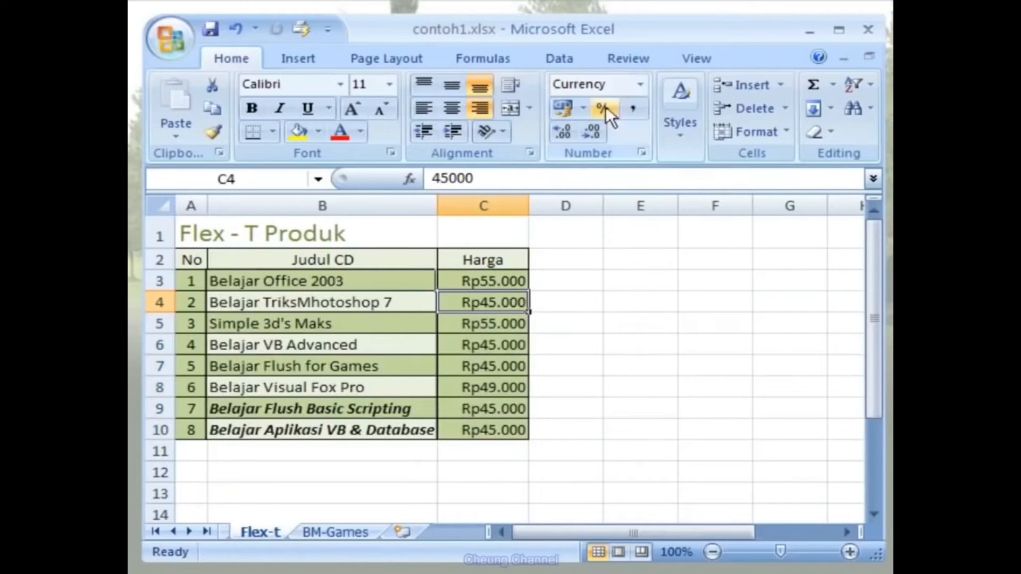
pyautogui.click(516, 322)
pyautogui.click(514, 347)
pyautogui.click(511, 368)
pyautogui.click(512, 387)
pyautogui.click(511, 409)
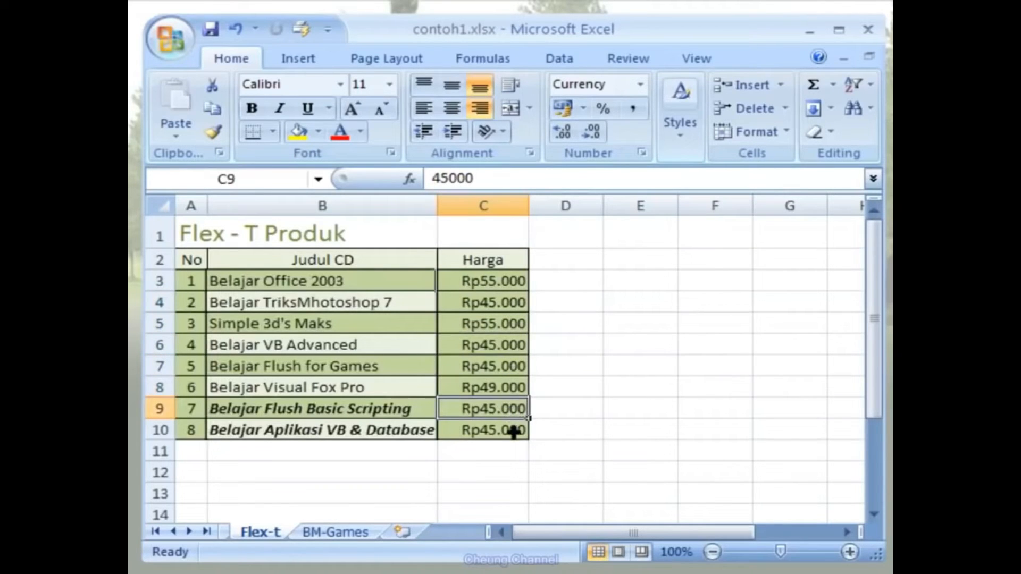
pyautogui.click(513, 432)
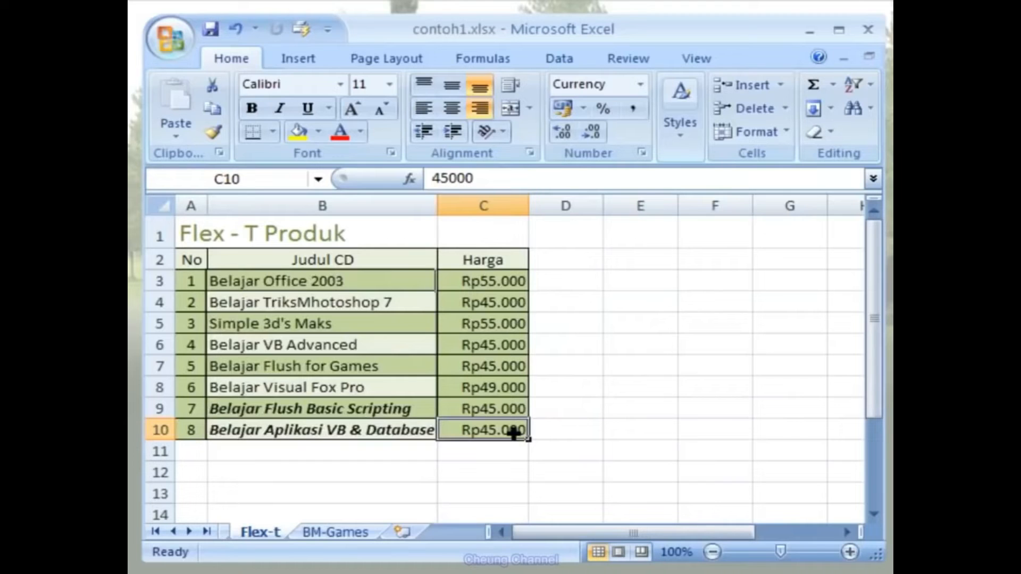
# - Copy the bold italic formatting of the titles in B9:B10 to B3:B8 with Format Painter
pyautogui.click(222, 408)
pyautogui.moveTo(222, 407); pyautogui.dragTo(222, 418)
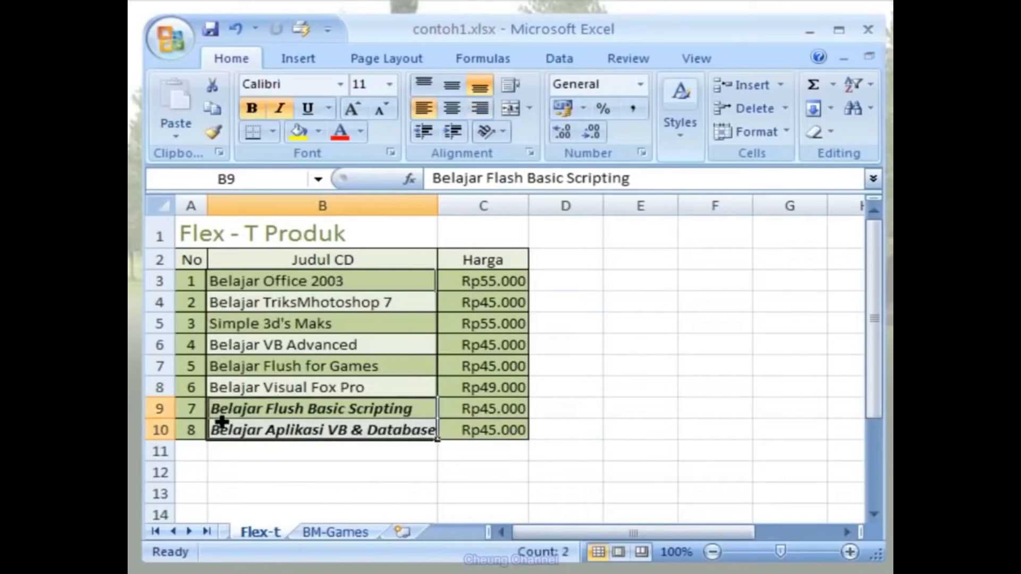
pyautogui.click(216, 132)
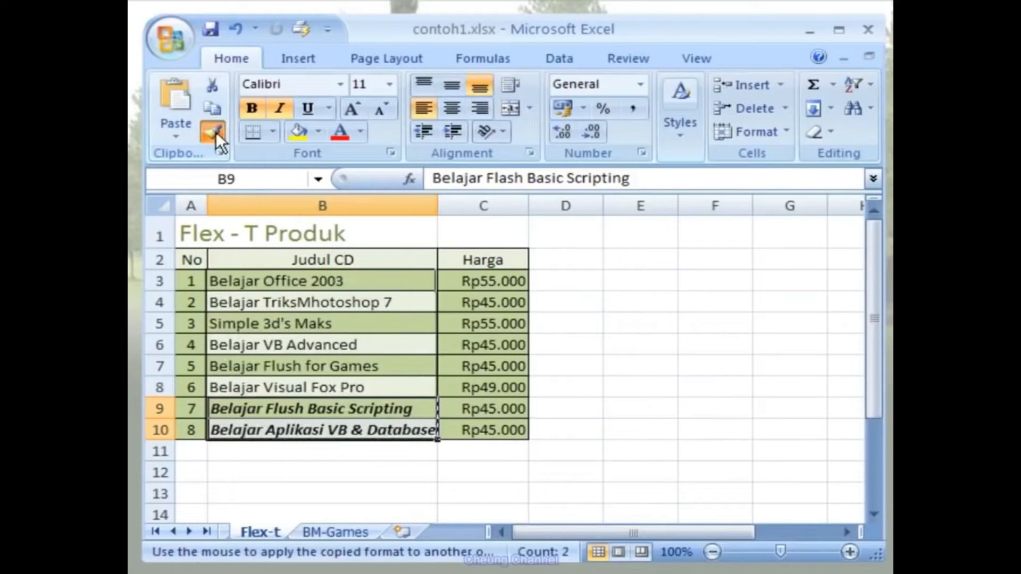
pyautogui.moveTo(218, 280); pyautogui.dragTo(218, 385)
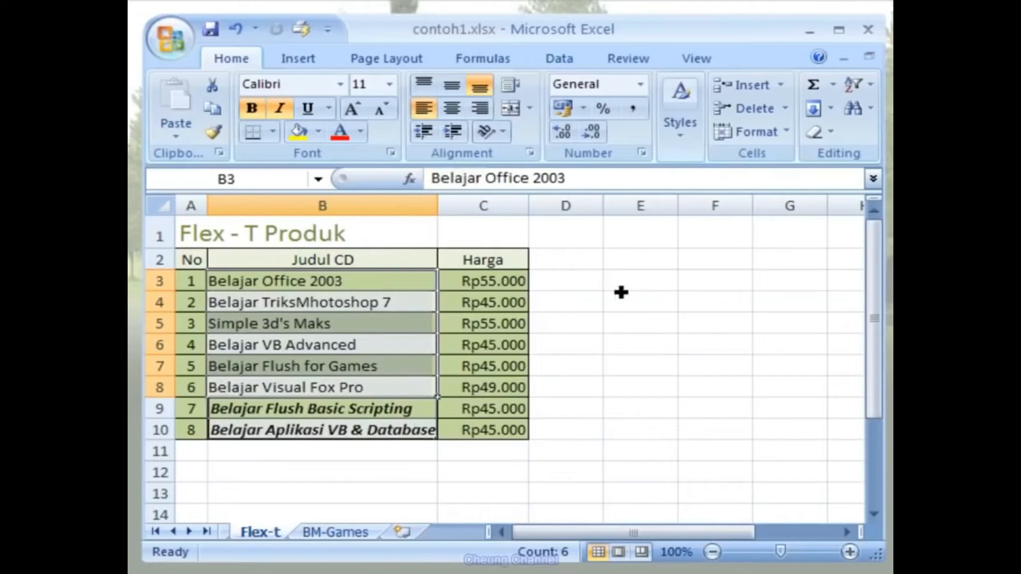
pyautogui.click(640, 287)
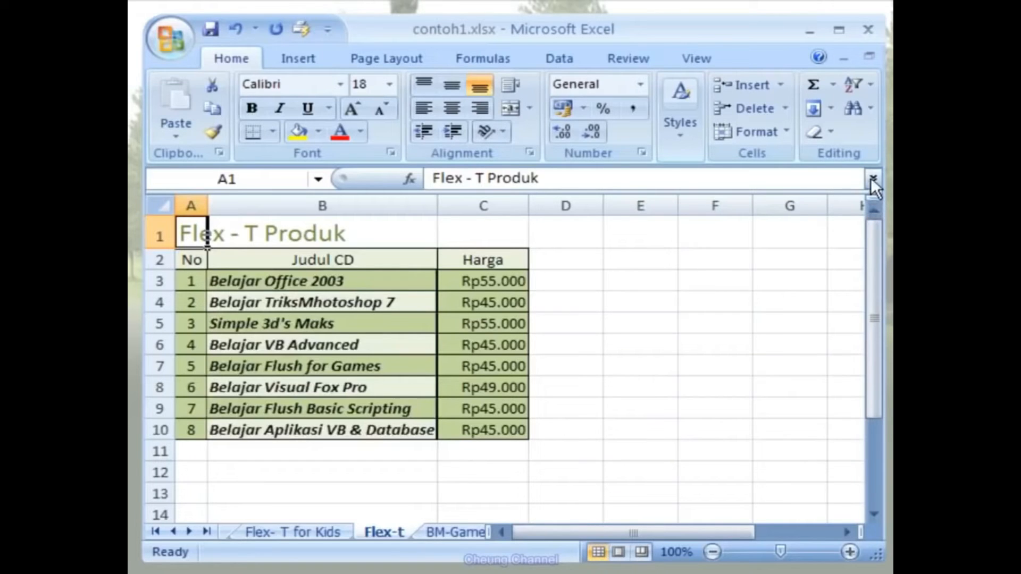
# - Search the Flex-t sheet for VB and step through two matches one at a time
pyautogui.click(869, 111)
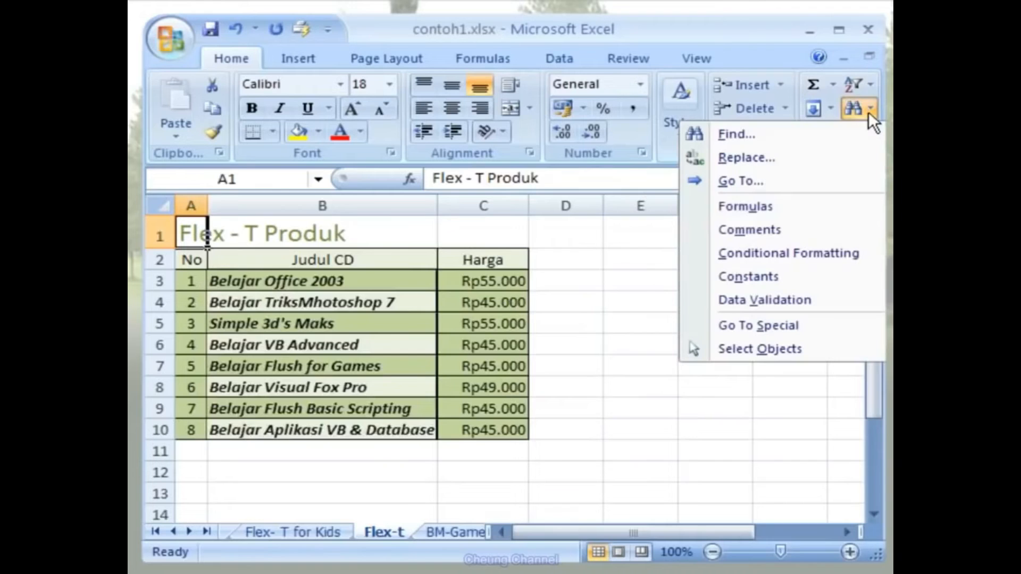
pyautogui.click(831, 137)
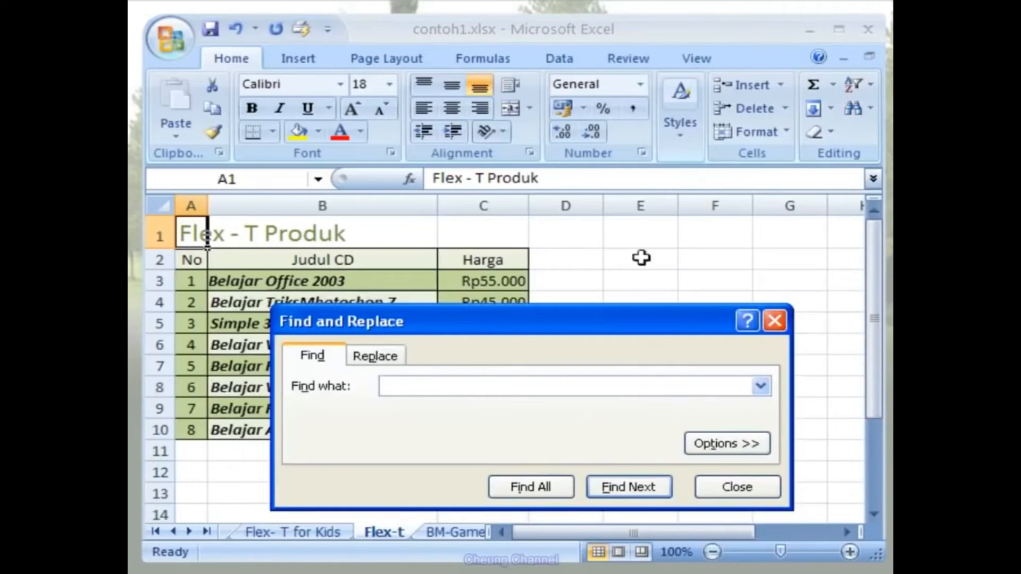
pyautogui.moveTo(602, 314); pyautogui.dragTo(595, 36)
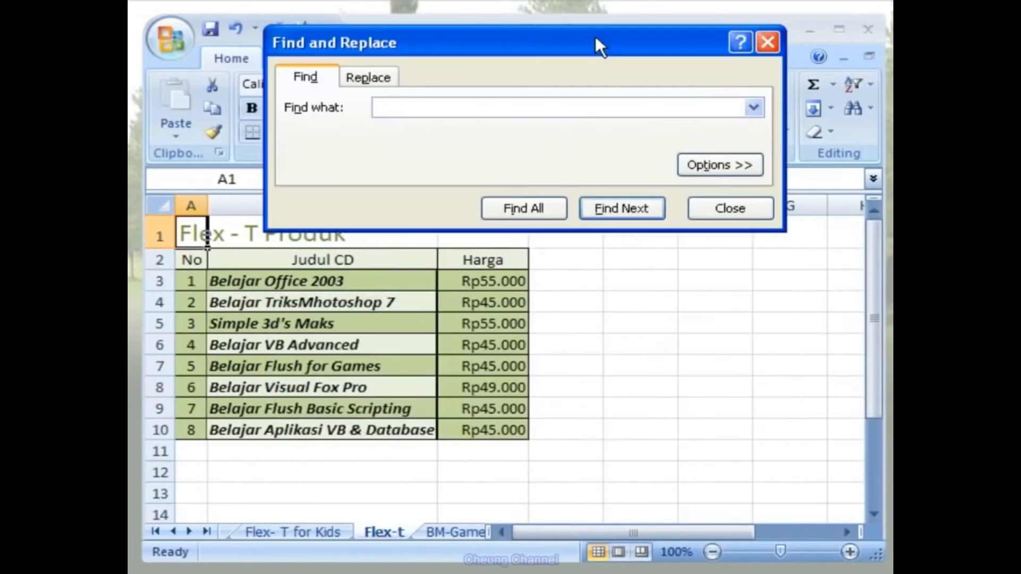
pyautogui.write('VB')
pyautogui.click(648, 213)
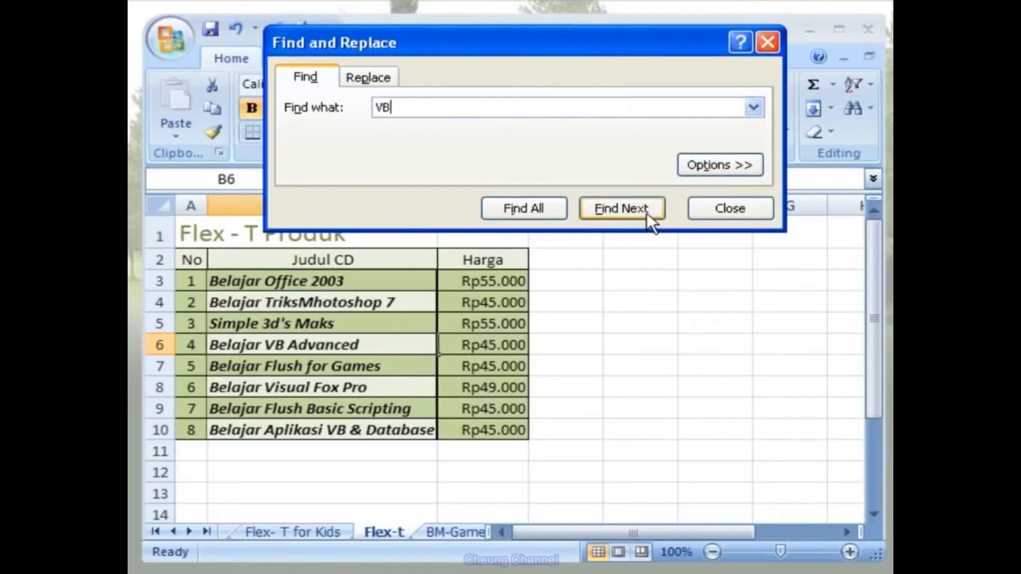
pyautogui.click(635, 211)
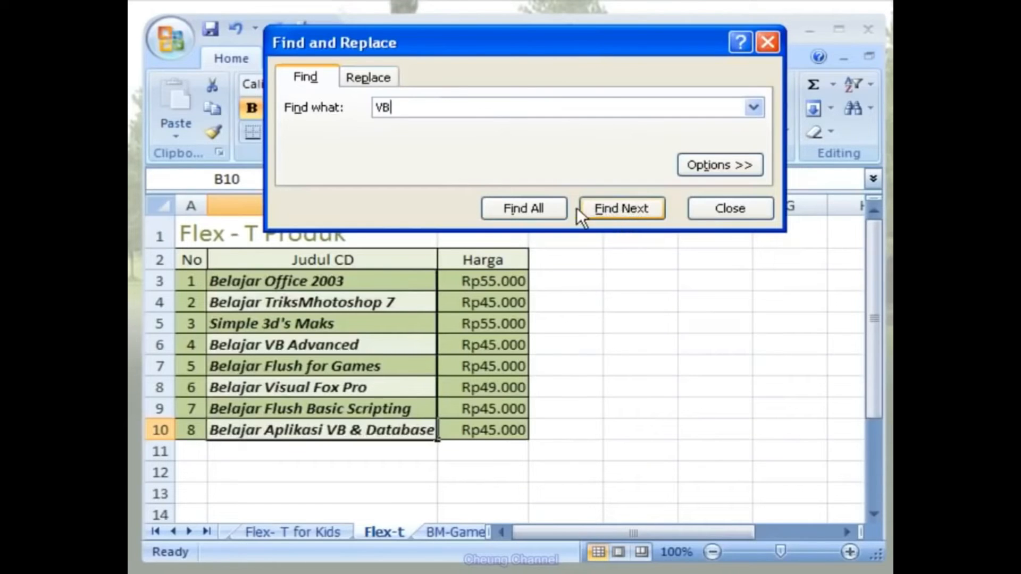
# - List all cells containing VB and go through the listed matches, ending on B6
pyautogui.click(550, 208)
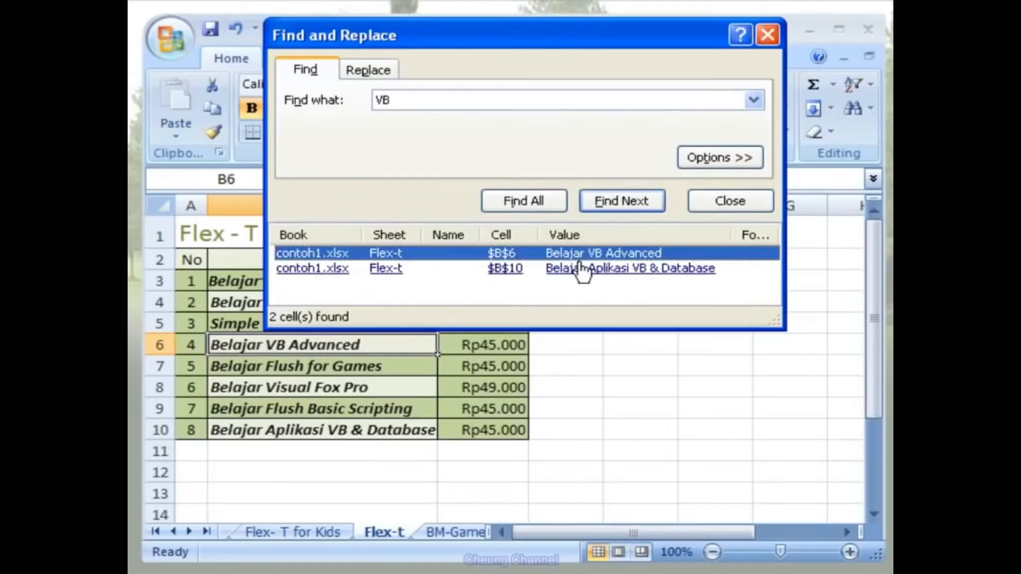
pyautogui.click(318, 258)
pyautogui.click(315, 268)
pyautogui.click(318, 254)
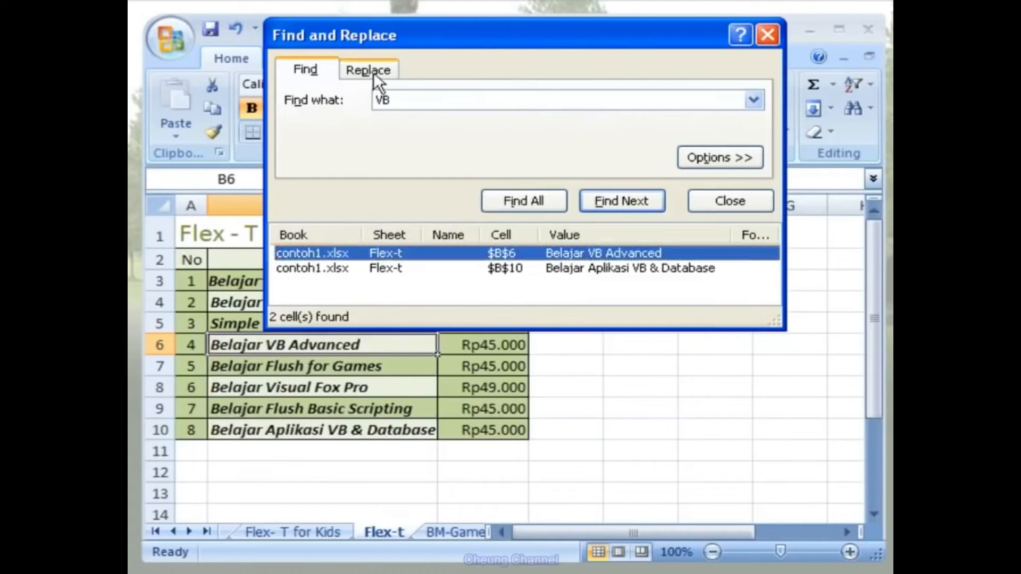
# - Replace VB with Visual Basic, first in B6 and then in all remaining matches, and close Find and Replace
pyautogui.click(397, 71)
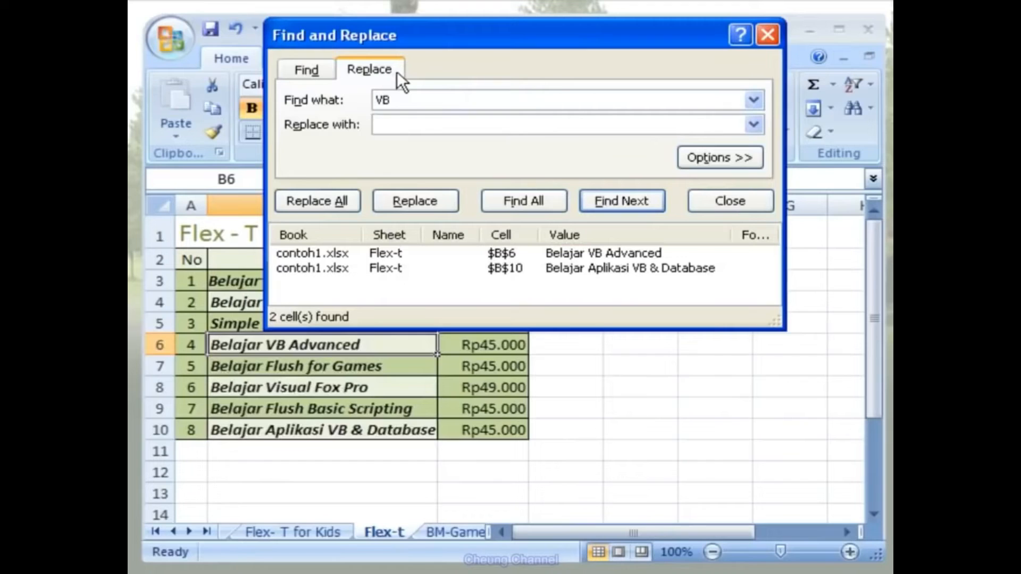
pyautogui.click(410, 120)
pyautogui.write('Visual Basic')
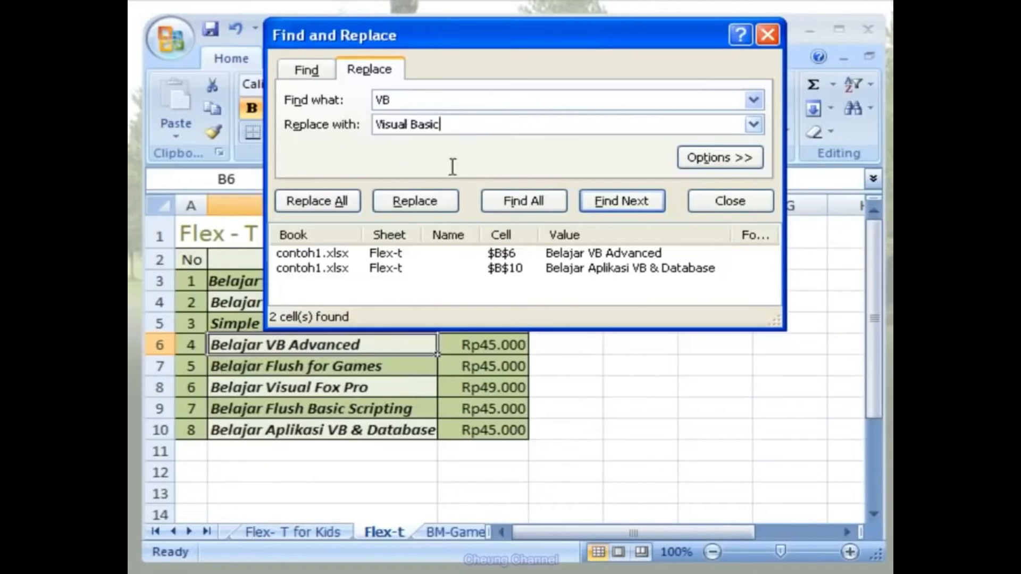
pyautogui.click(443, 206)
pyautogui.click(356, 208)
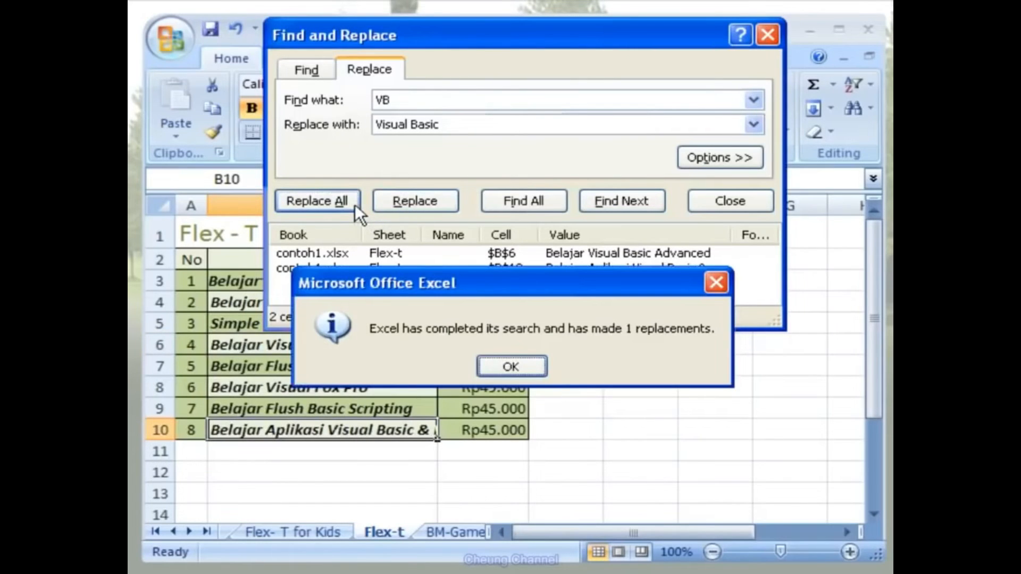
pyautogui.click(541, 371)
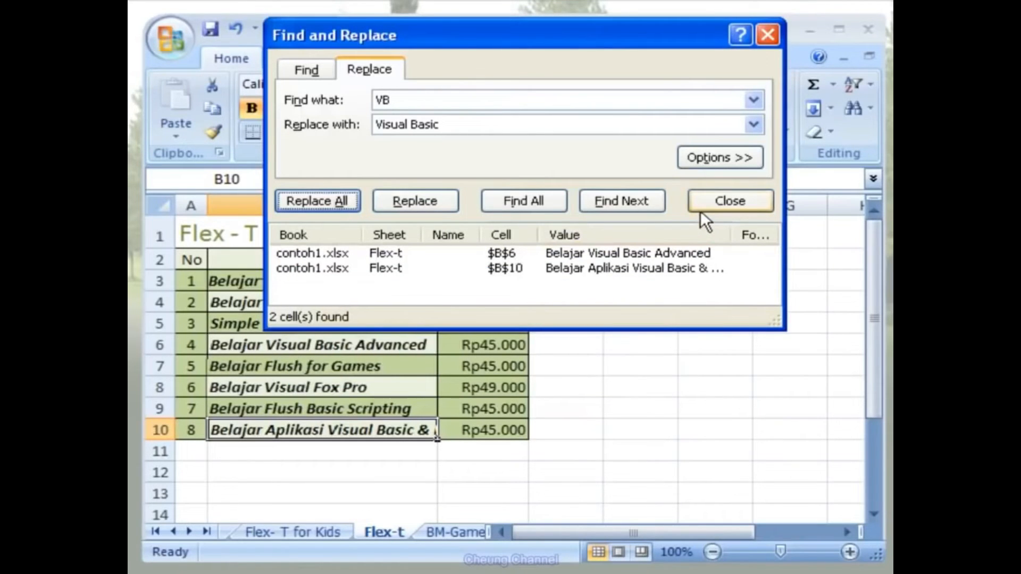
pyautogui.click(729, 201)
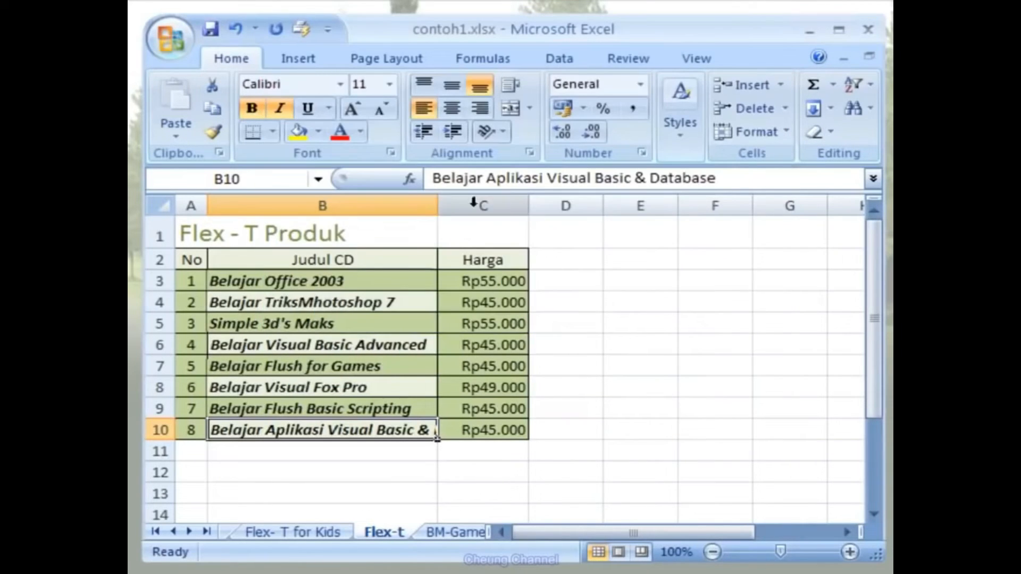
# - Widen column B by about half and check the Visual Basic titles in B6 and B10
pyautogui.moveTo(437, 205); pyautogui.dragTo(566, 213)
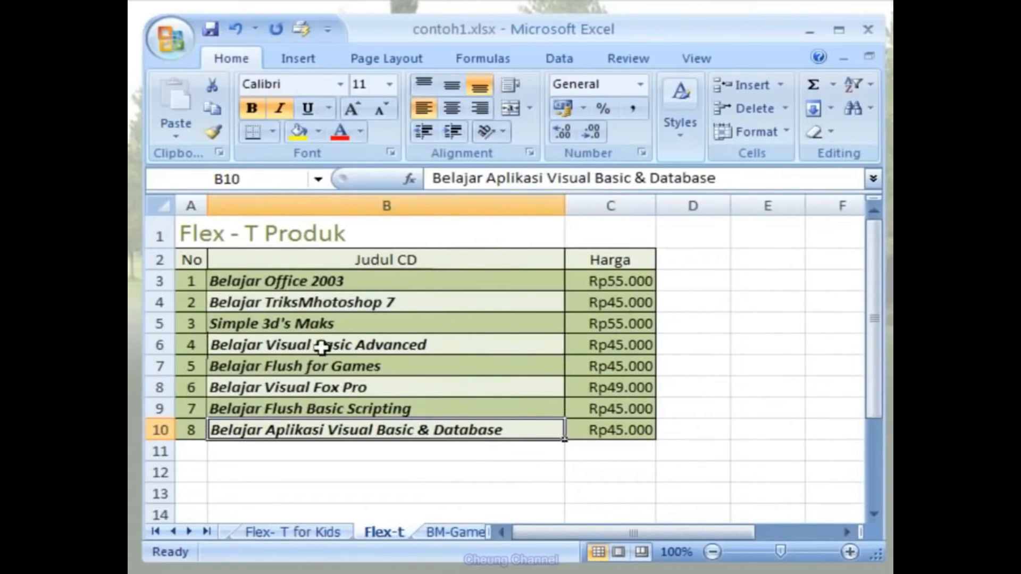
pyautogui.click(440, 347)
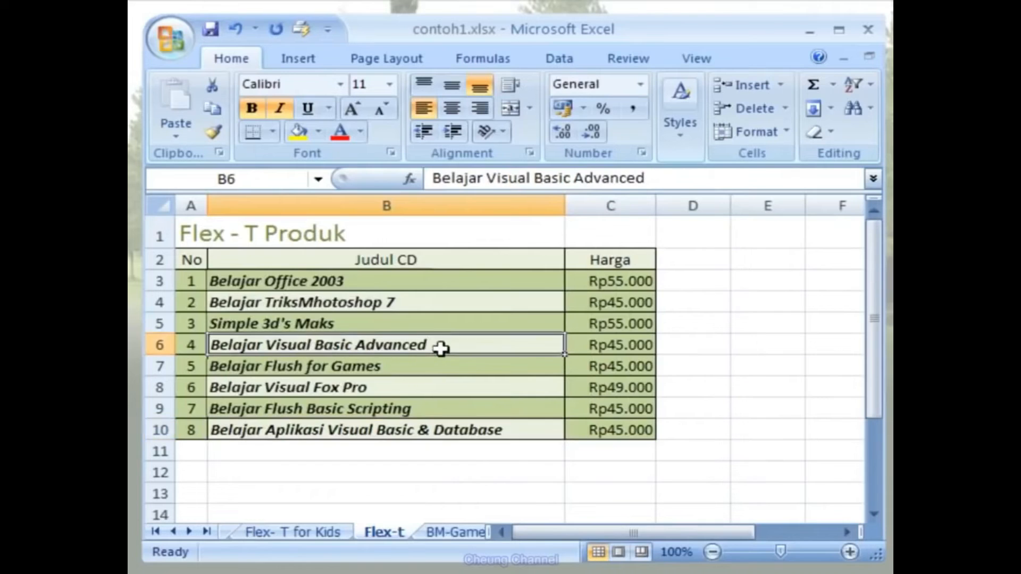
pyautogui.click(527, 433)
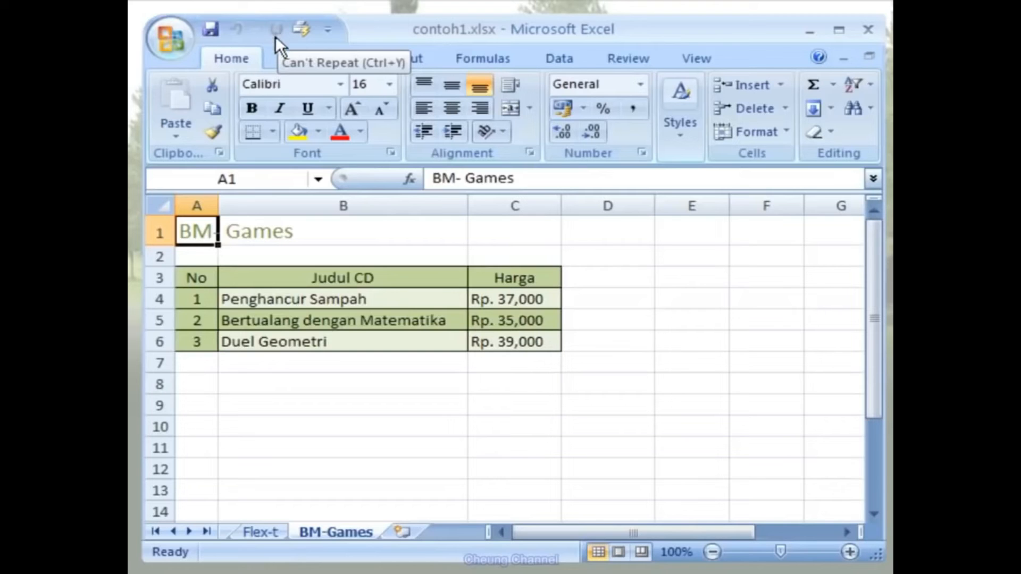
# - Right-align the CD titles in B4:B6 on the BM-Games sheet
pyautogui.click(316, 300)
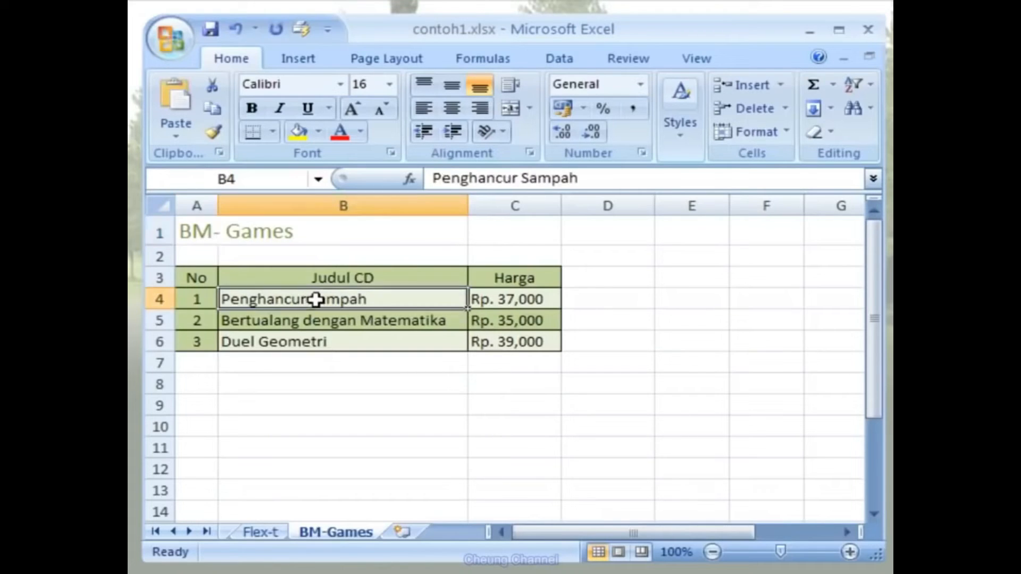
pyautogui.moveTo(315, 300); pyautogui.dragTo(308, 340)
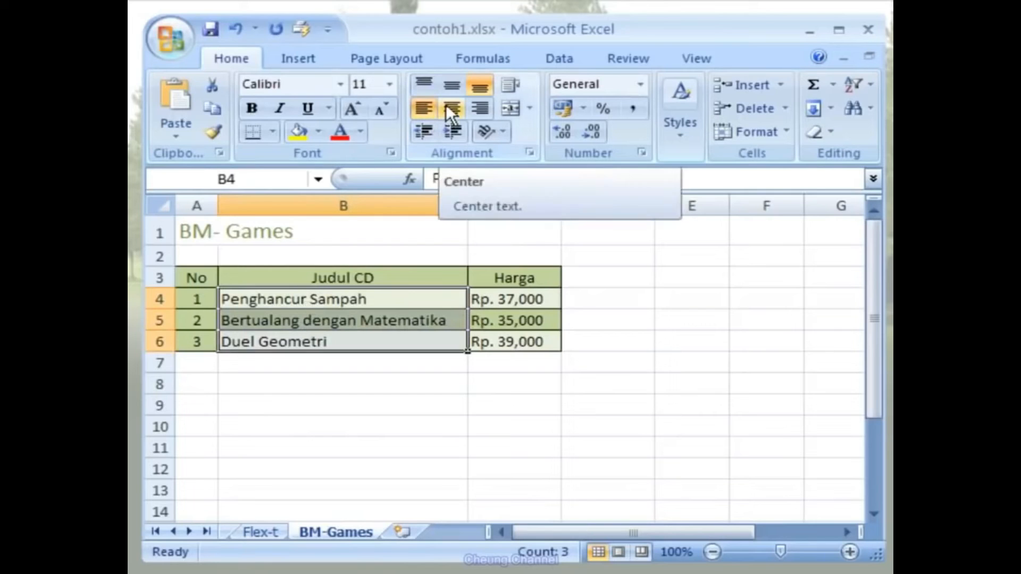
pyautogui.click(479, 105)
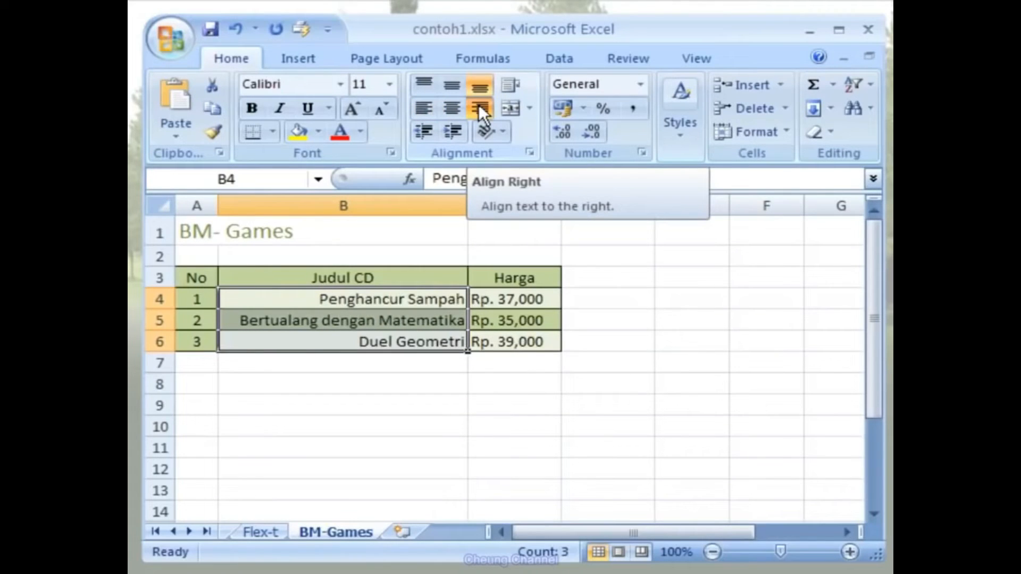
# - Centre the Harga prices in C4:C6
pyautogui.click(485, 300)
pyautogui.moveTo(485, 300); pyautogui.dragTo(486, 326)
pyautogui.moveTo(485, 340); pyautogui.dragTo(486, 340)
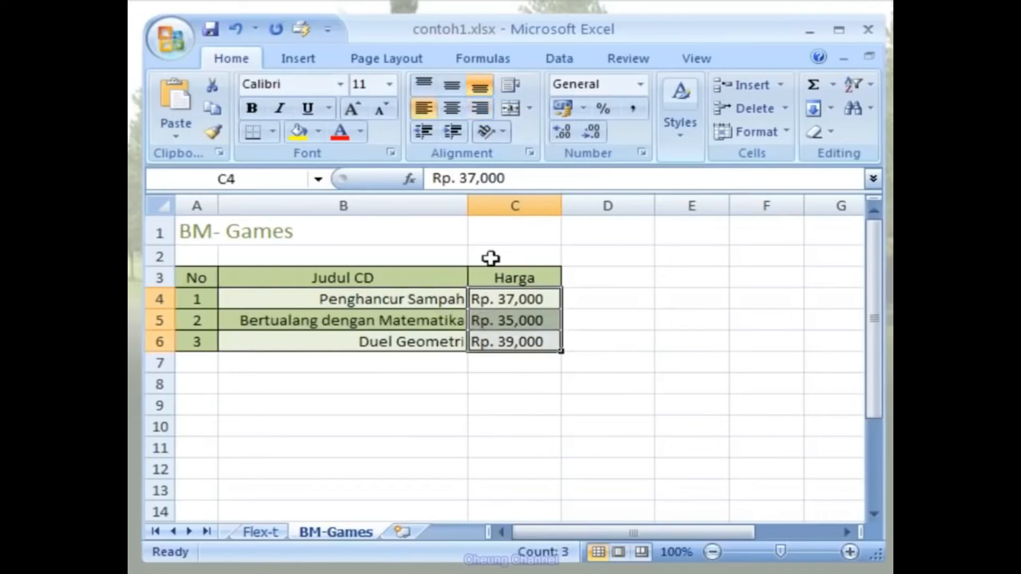
pyautogui.click(456, 110)
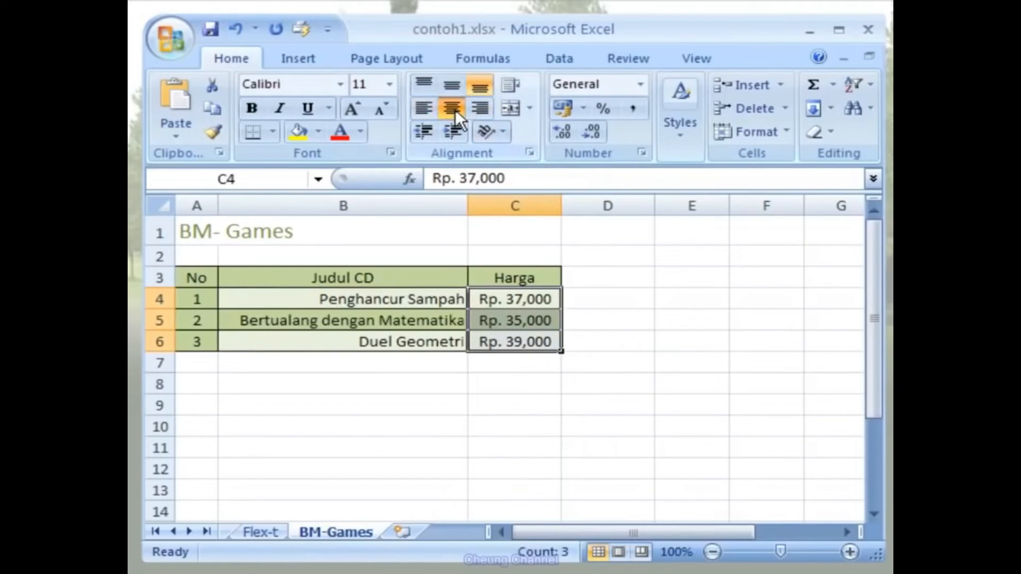
# - Right-align the Judul CD and Harga headers in B3:C3
pyautogui.moveTo(263, 274); pyautogui.dragTo(479, 270)
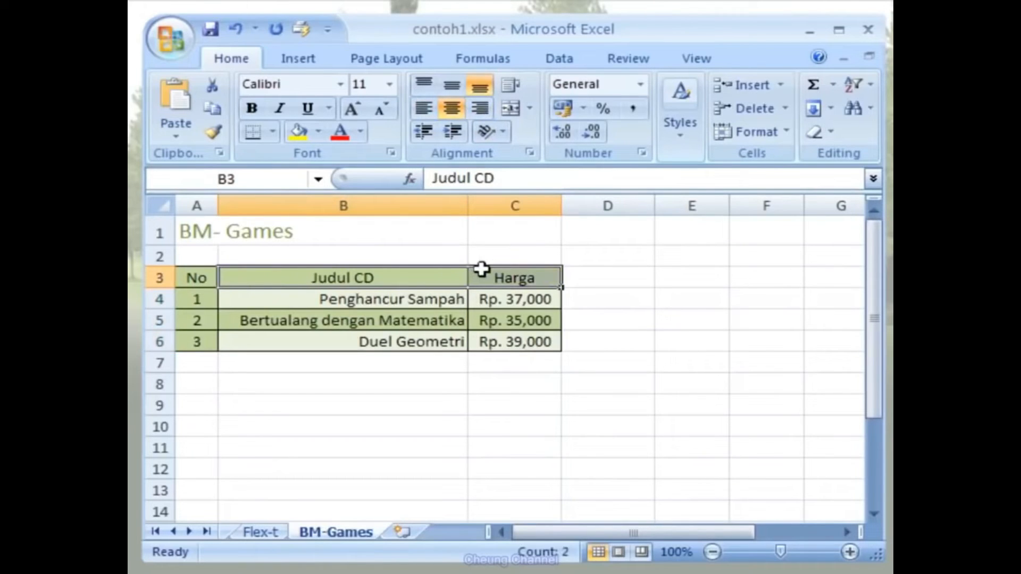
pyautogui.click(486, 108)
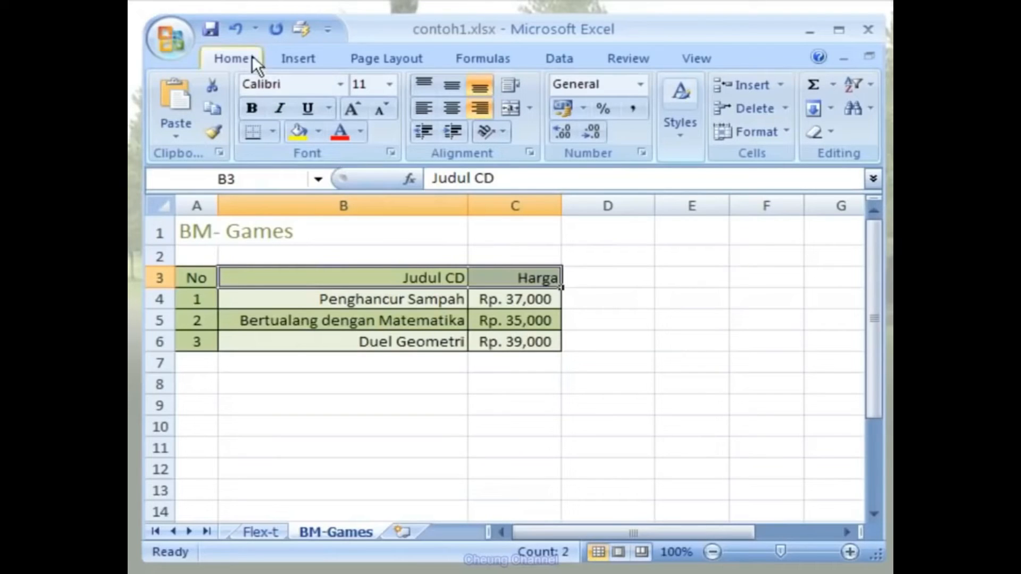
# - Undo the last three alignment changes in one go and redo all three
pyautogui.click(257, 31)
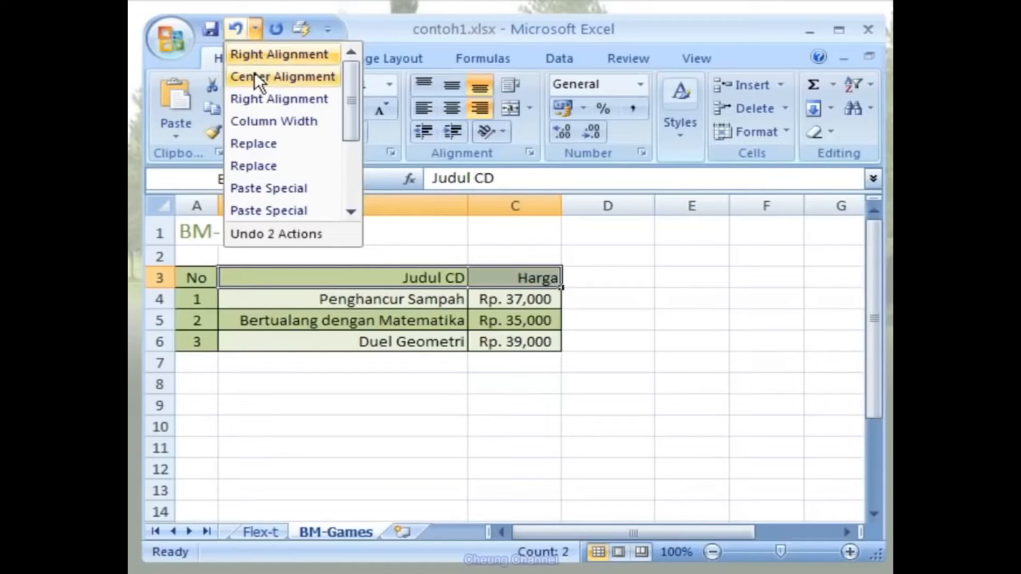
pyautogui.click(264, 99)
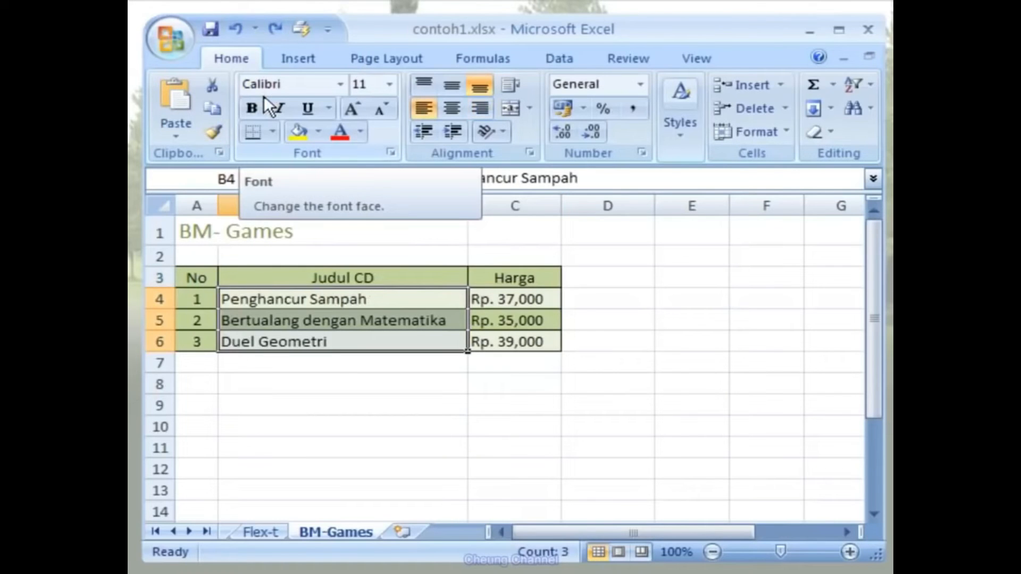
pyautogui.click(275, 29)
pyautogui.click(276, 29)
pyautogui.click(275, 29)
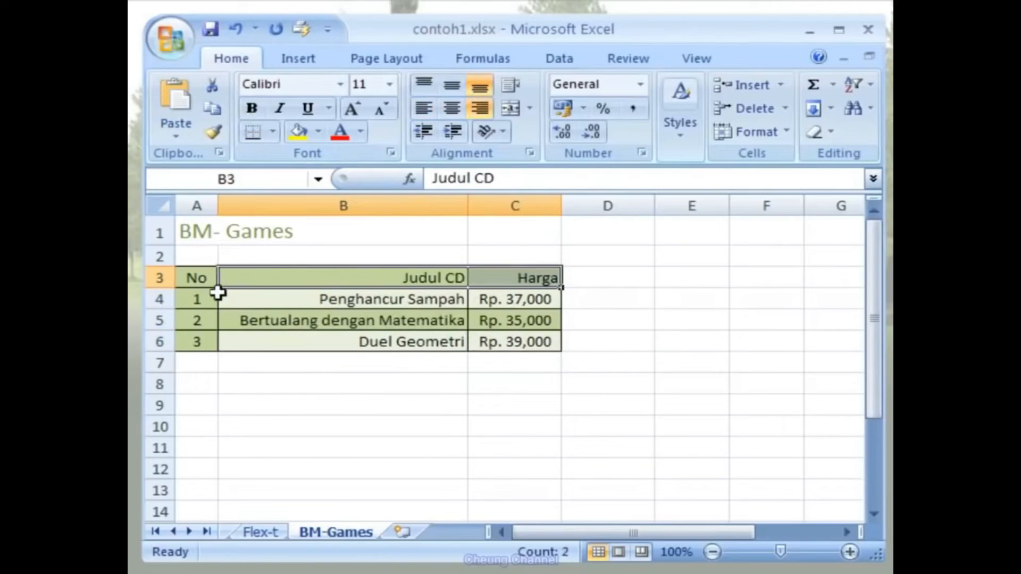
# - Clear the contents of the table rows in A4:C6 and undo the deletion
pyautogui.moveTo(192, 298); pyautogui.dragTo(531, 341)
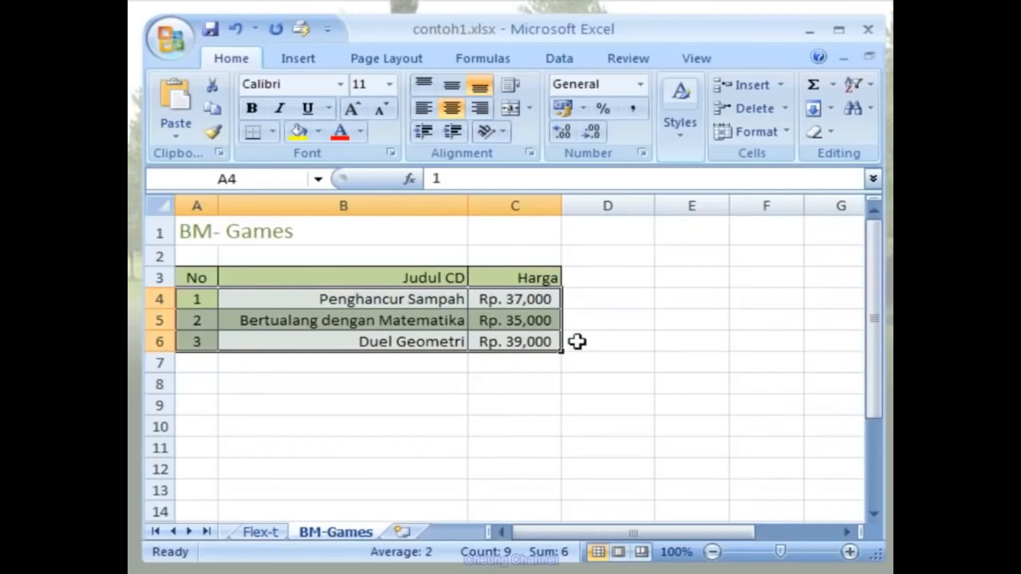
pyautogui.press('Delete')
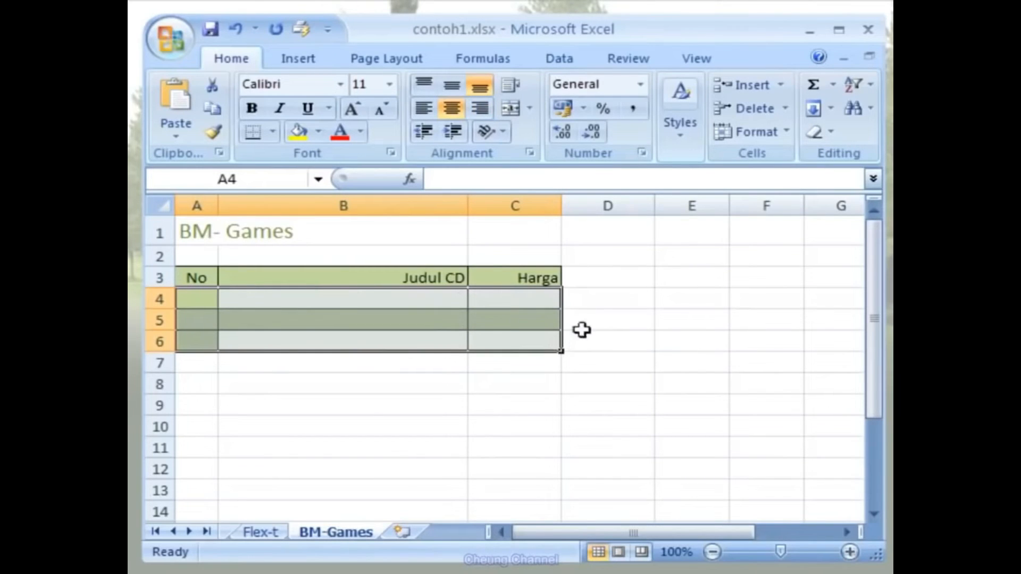
pyautogui.click(585, 307)
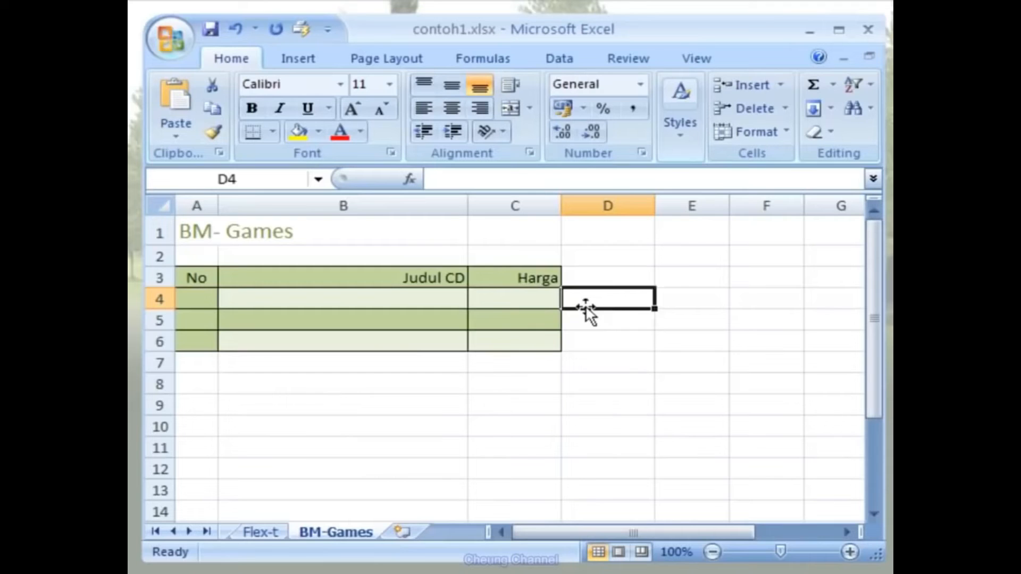
pyautogui.click(235, 24)
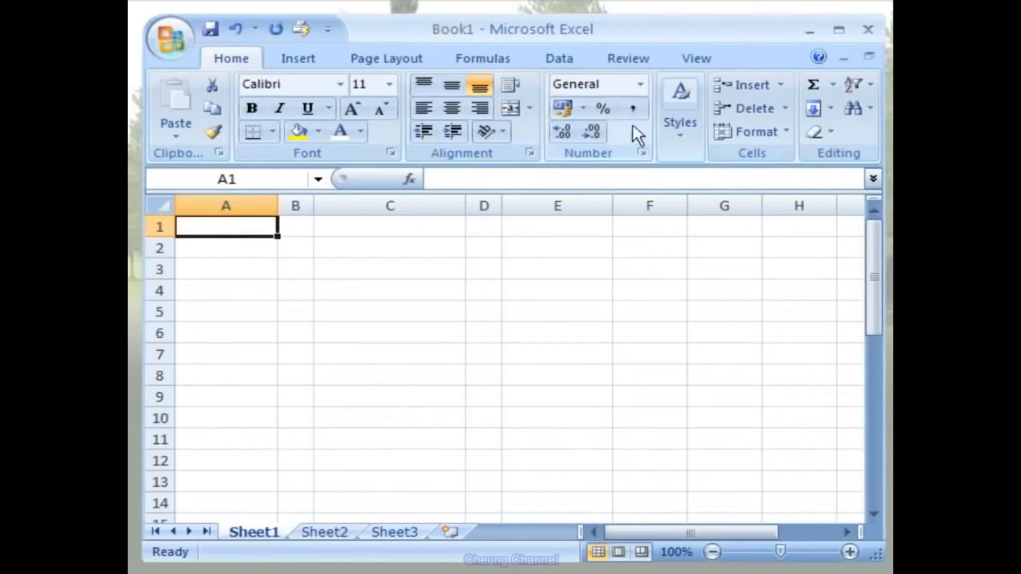
# - Examine the Number, Currency, Date, Time, Percentage and Text categories in Format Cells for Book1, and close it without applying a format
pyautogui.click(784, 133)
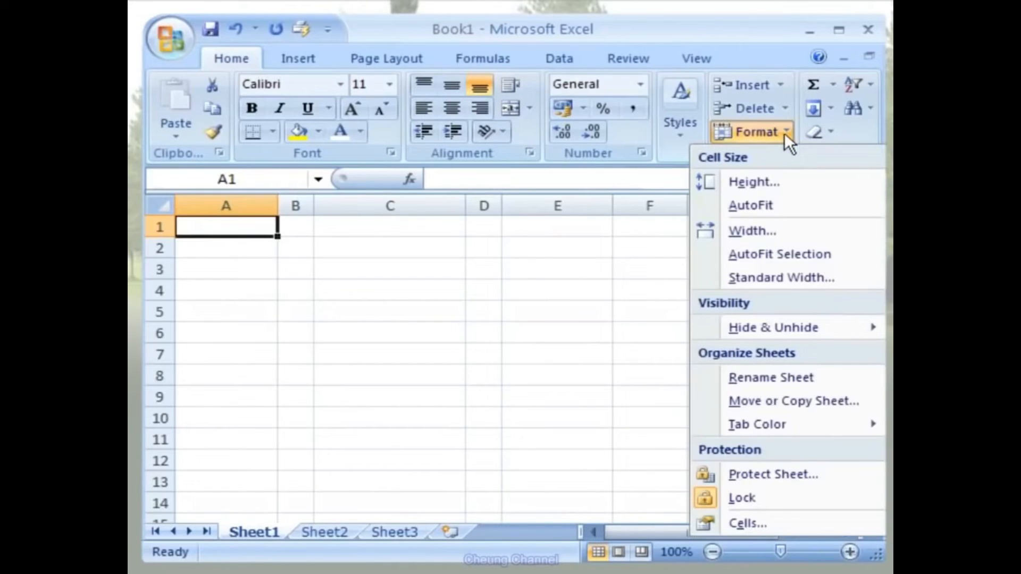
pyautogui.click(823, 520)
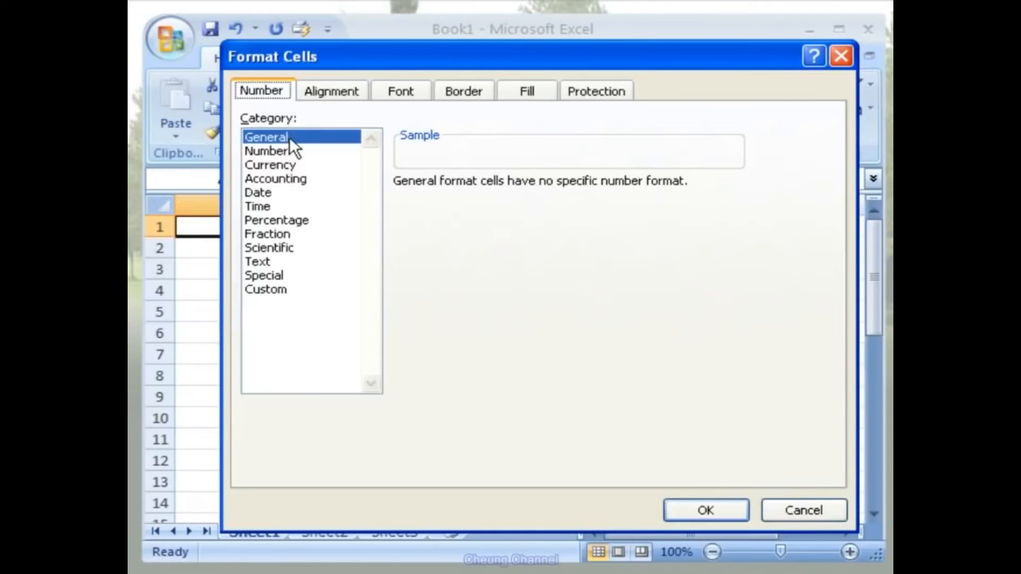
pyautogui.click(289, 151)
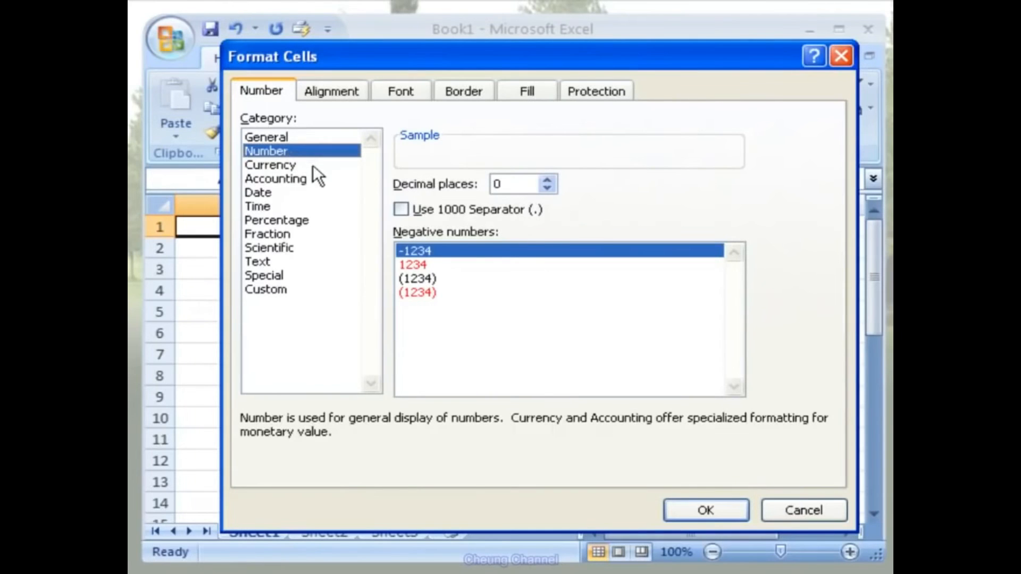
pyautogui.click(312, 166)
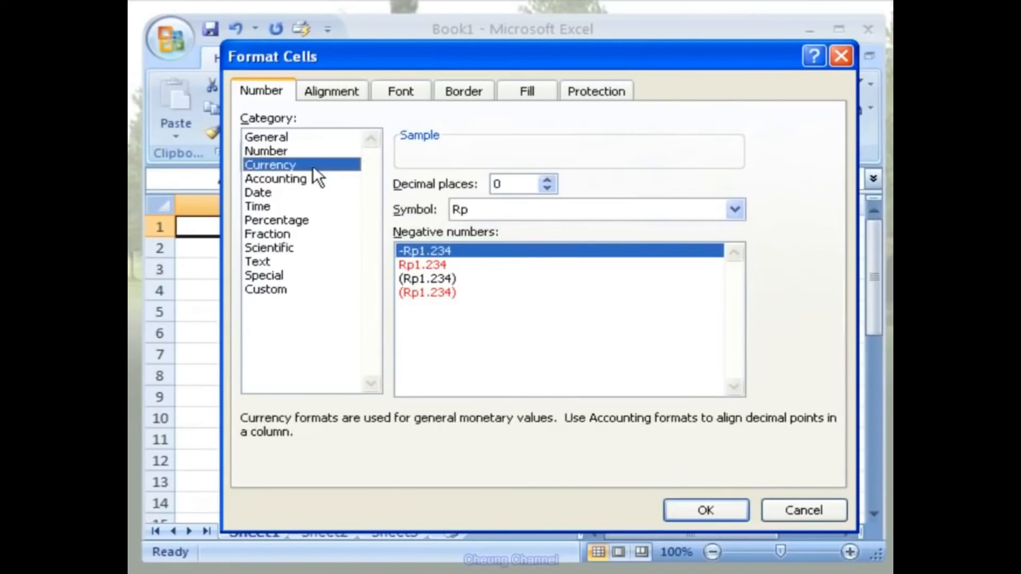
pyautogui.click(313, 193)
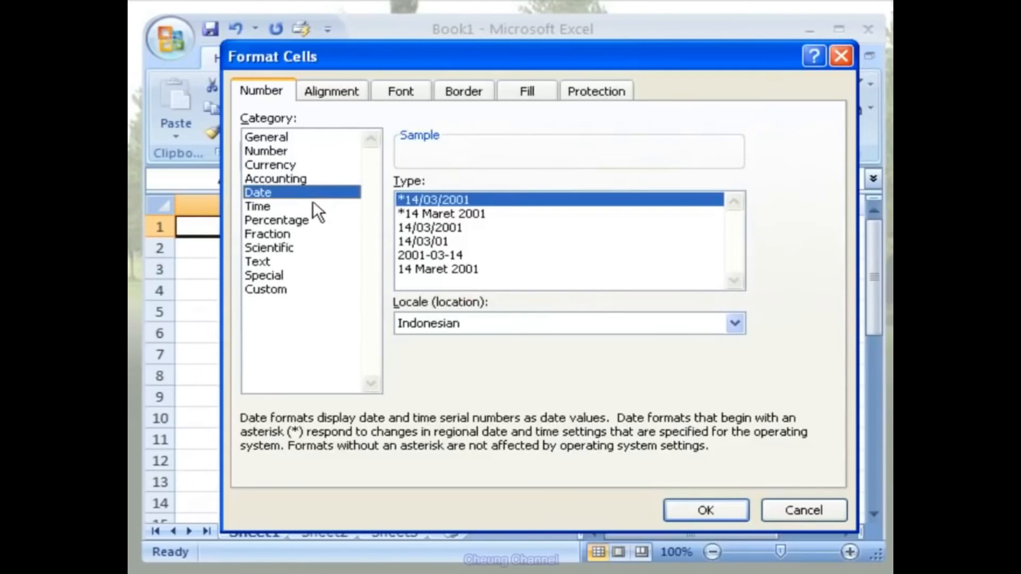
pyautogui.click(314, 209)
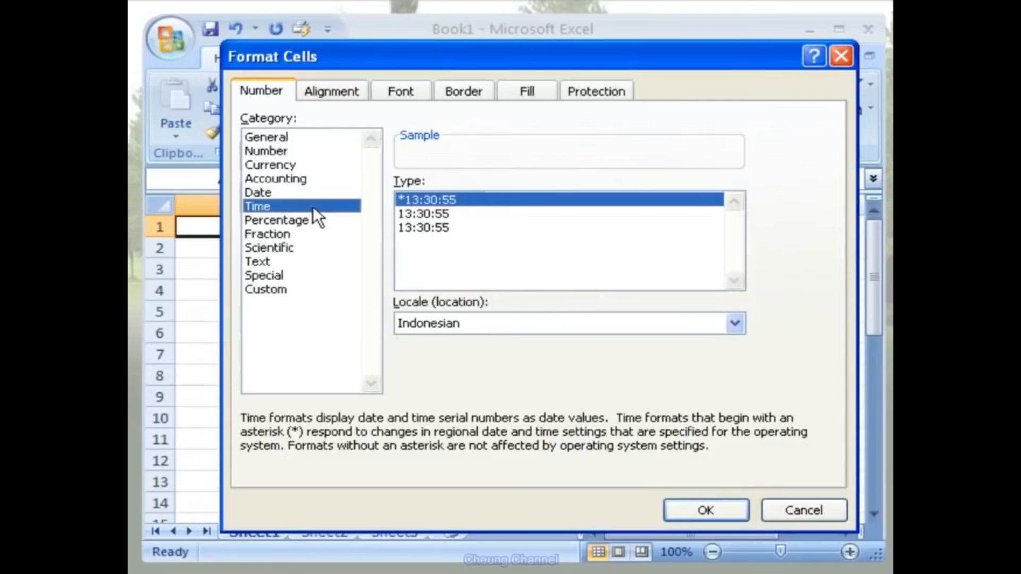
pyautogui.click(315, 218)
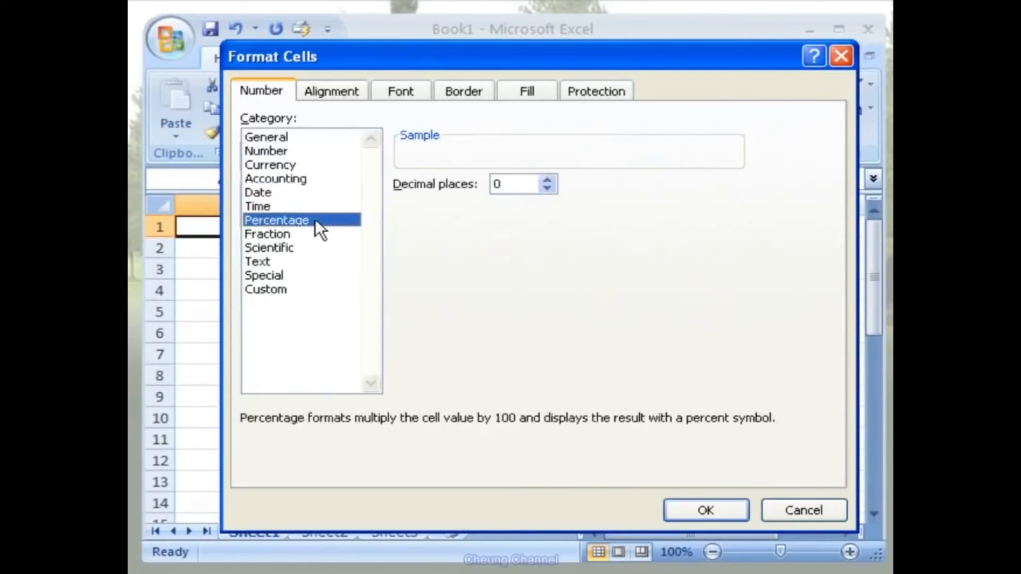
pyautogui.click(315, 260)
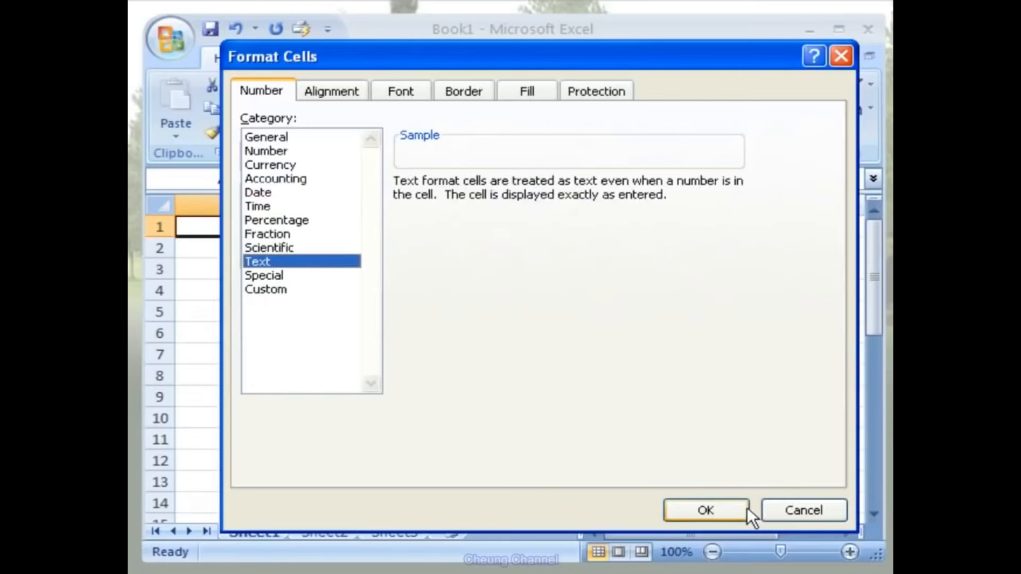
pyautogui.click(773, 510)
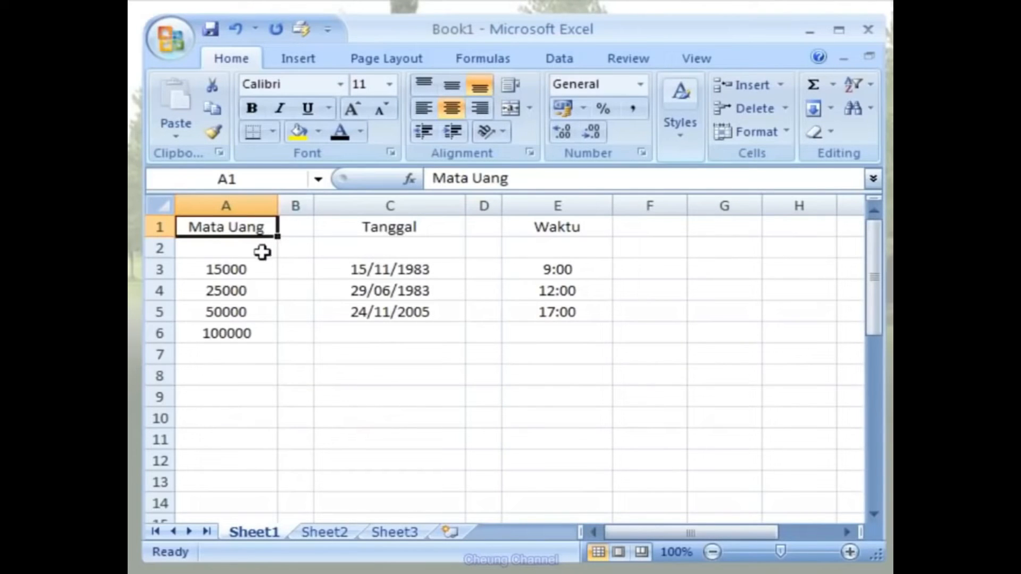
# - Format the Mata Uang amounts in A3:A6 as Currency with the Rp symbol and 0 decimal places
pyautogui.click(256, 270)
pyautogui.moveTo(257, 272); pyautogui.dragTo(256, 333)
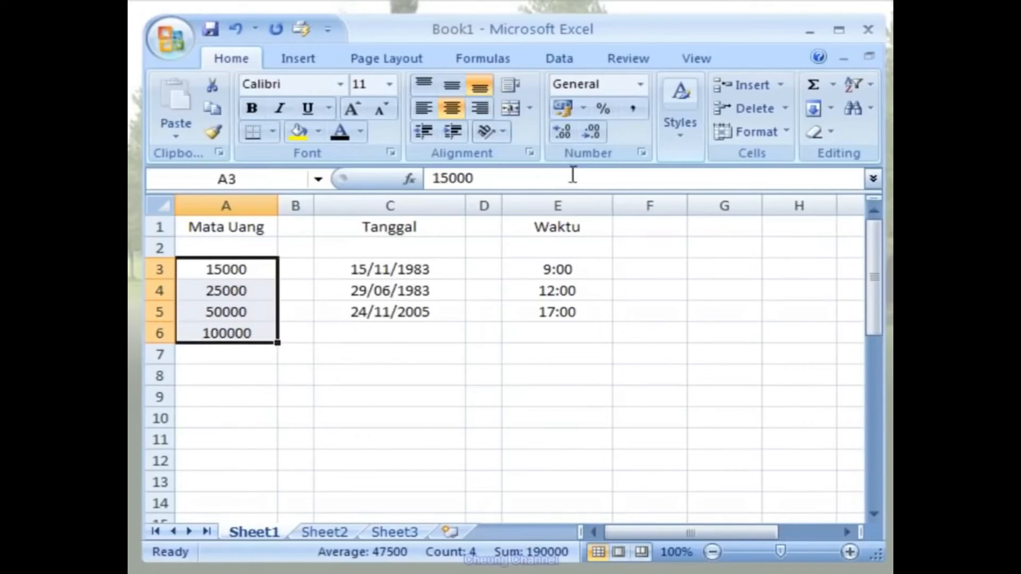
pyautogui.click(783, 134)
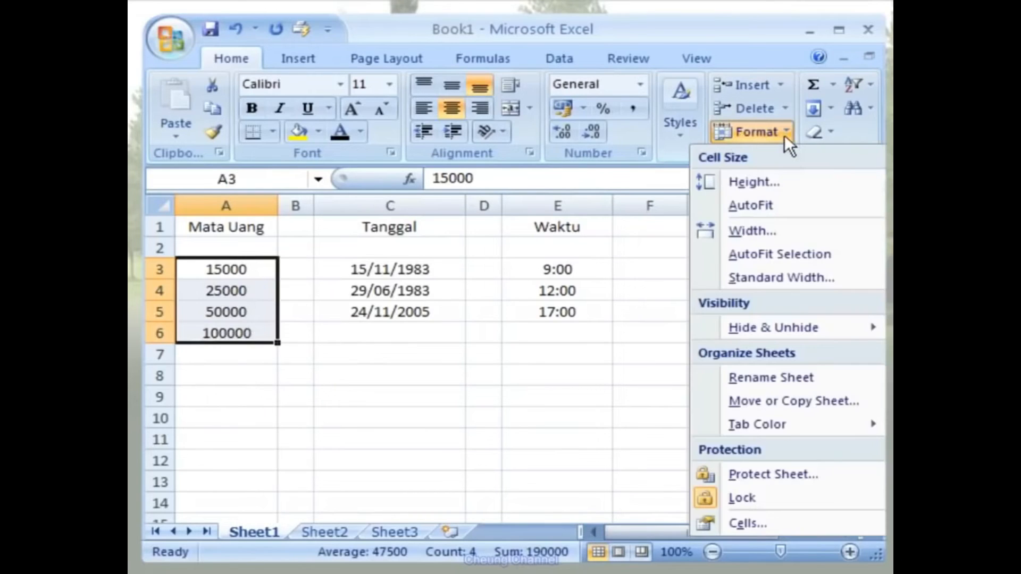
pyautogui.click(784, 520)
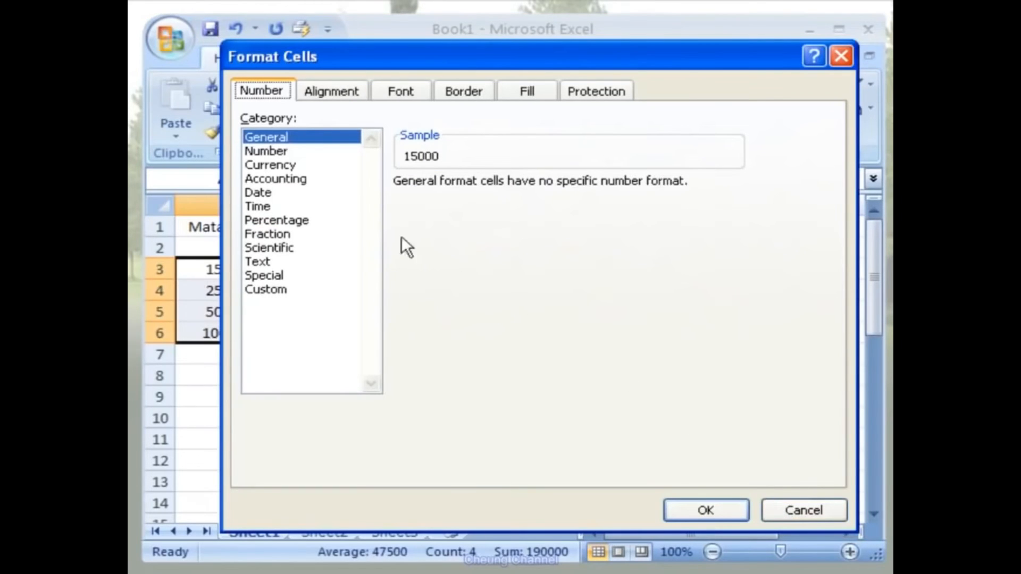
pyautogui.click(287, 151)
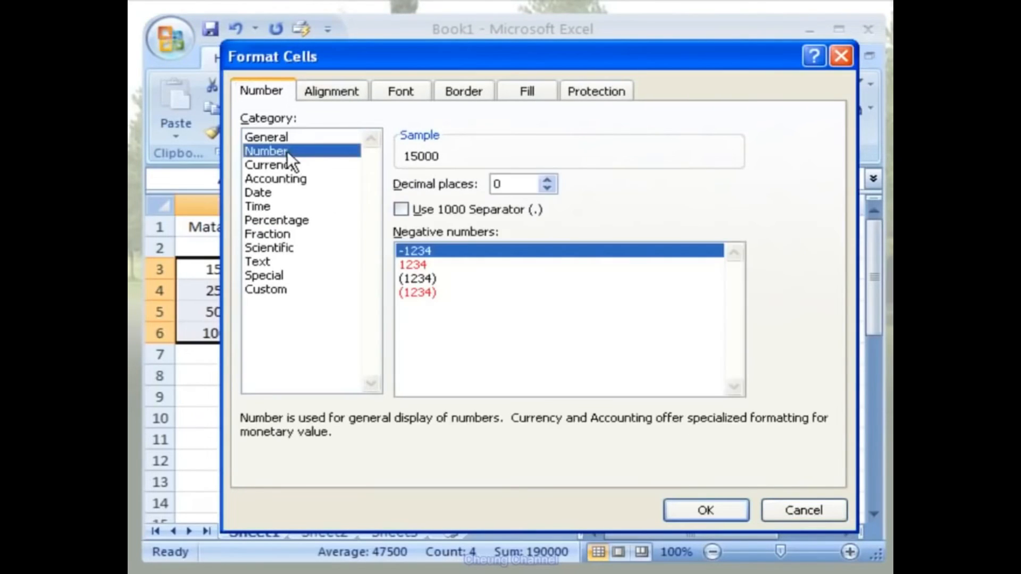
pyautogui.click(303, 166)
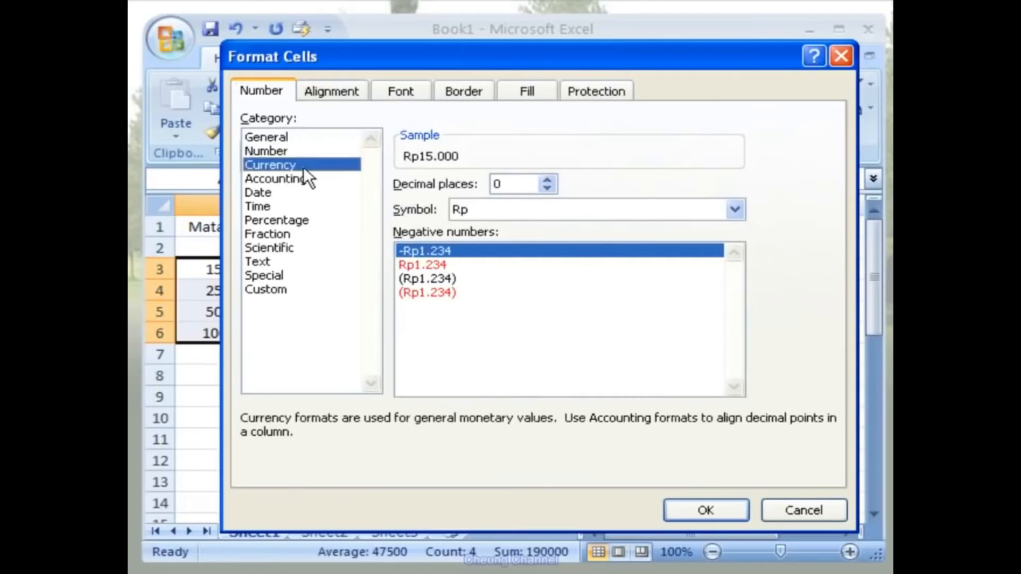
pyautogui.click(547, 180)
pyautogui.click(547, 179)
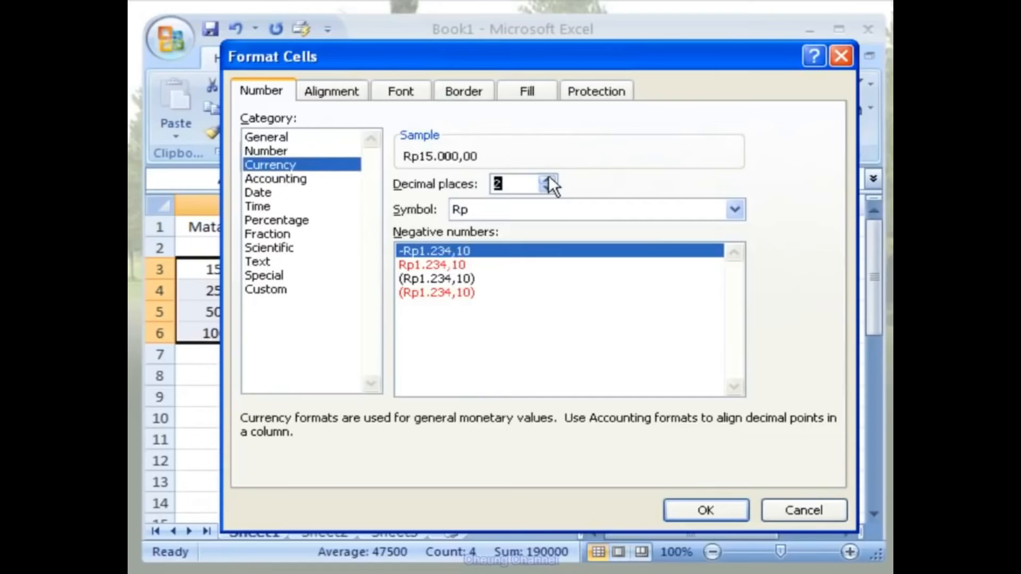
pyautogui.click(550, 187)
pyautogui.click(553, 187)
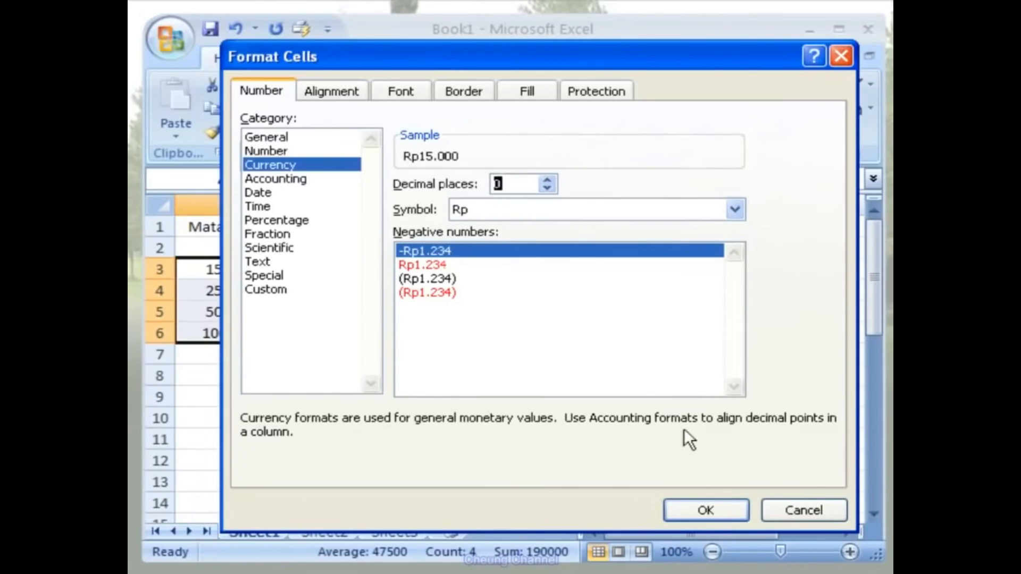
pyautogui.click(738, 505)
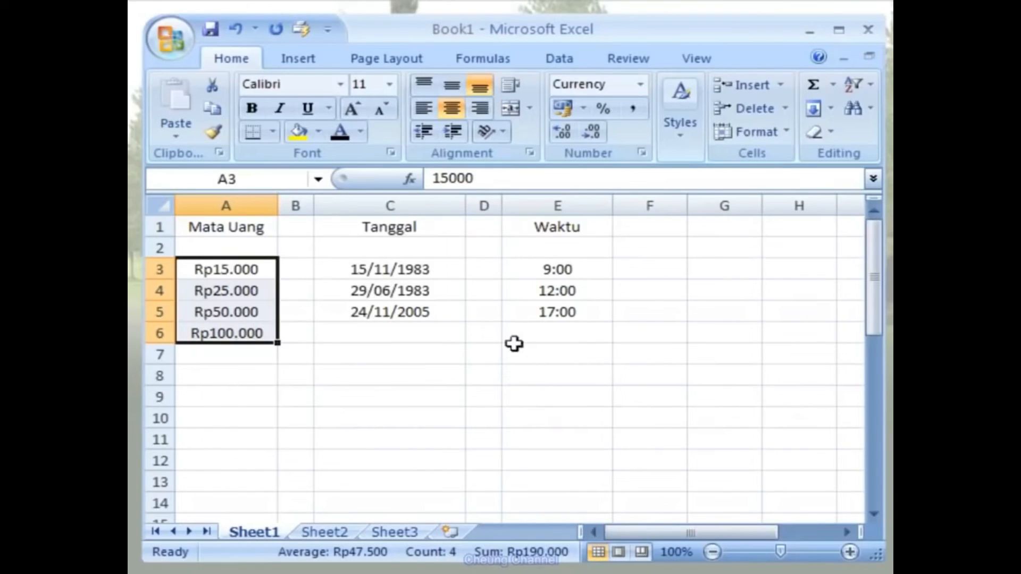
# - Format the Tanggal dates in C3:C5 with the Indonesian date type 14 Maret 2001
pyautogui.moveTo(446, 264); pyautogui.dragTo(445, 312)
pyautogui.rightClick(457, 274)
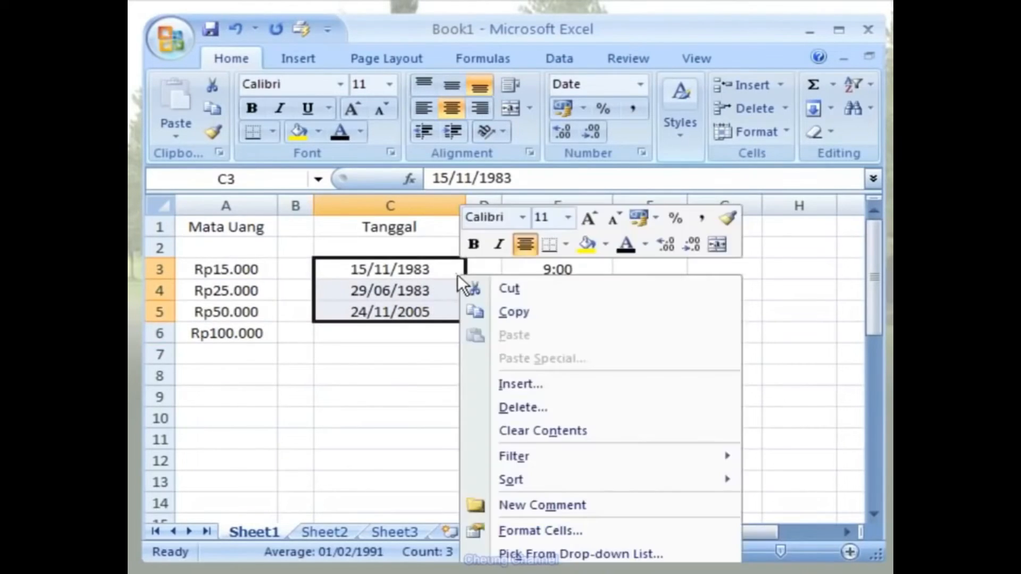
pyautogui.click(563, 524)
pyautogui.click(298, 194)
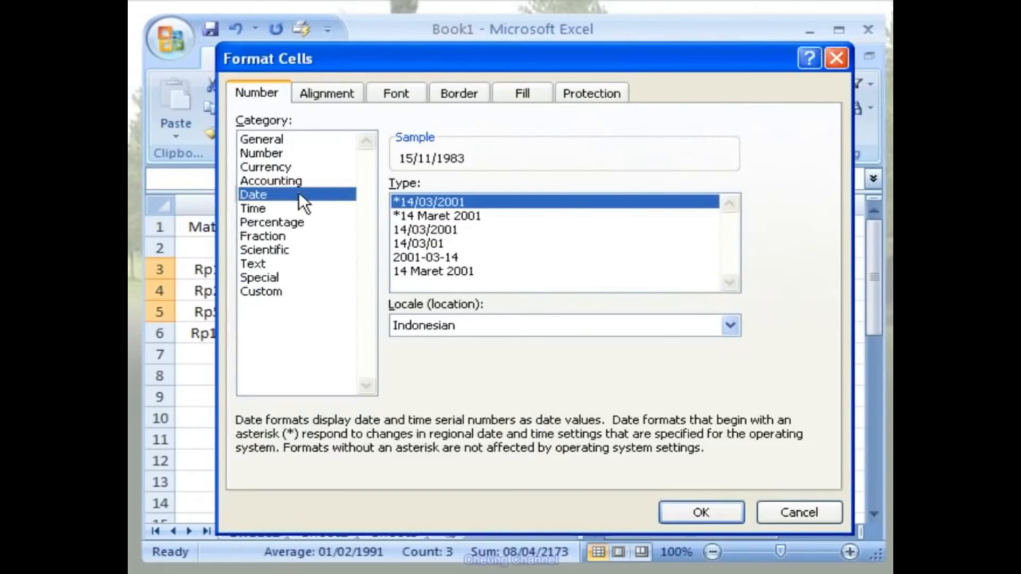
pyautogui.click(446, 215)
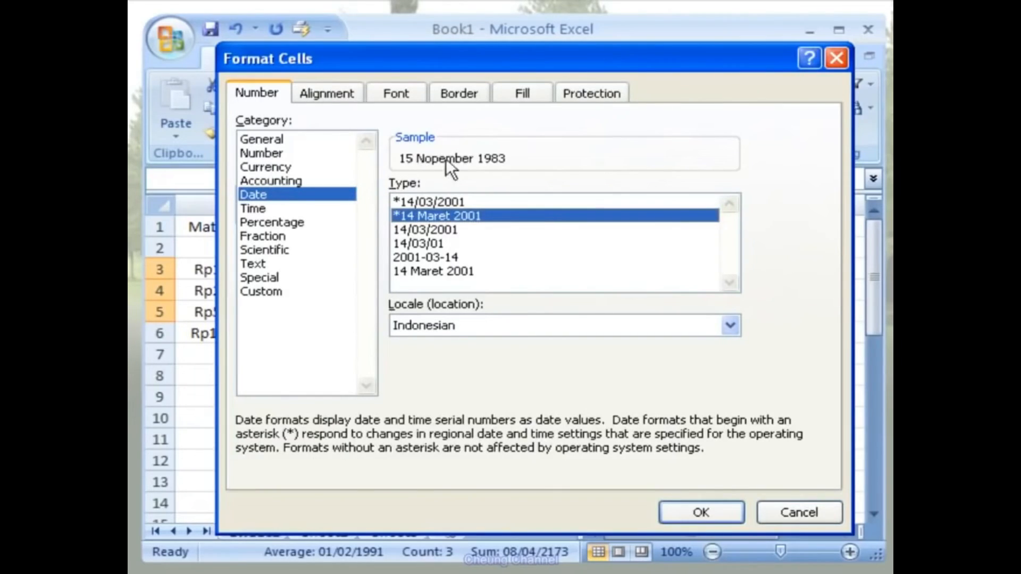
pyautogui.click(437, 242)
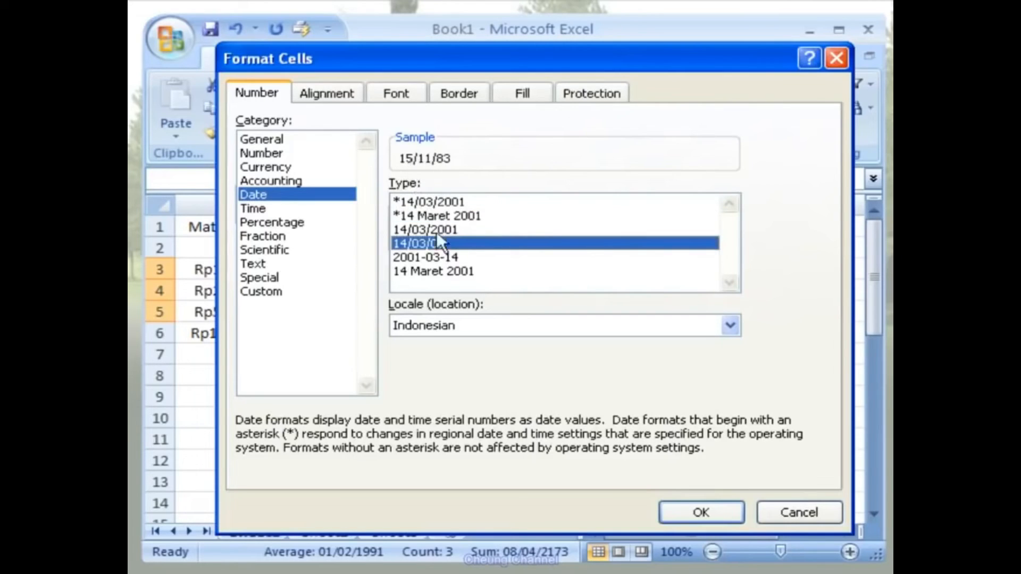
pyautogui.click(435, 271)
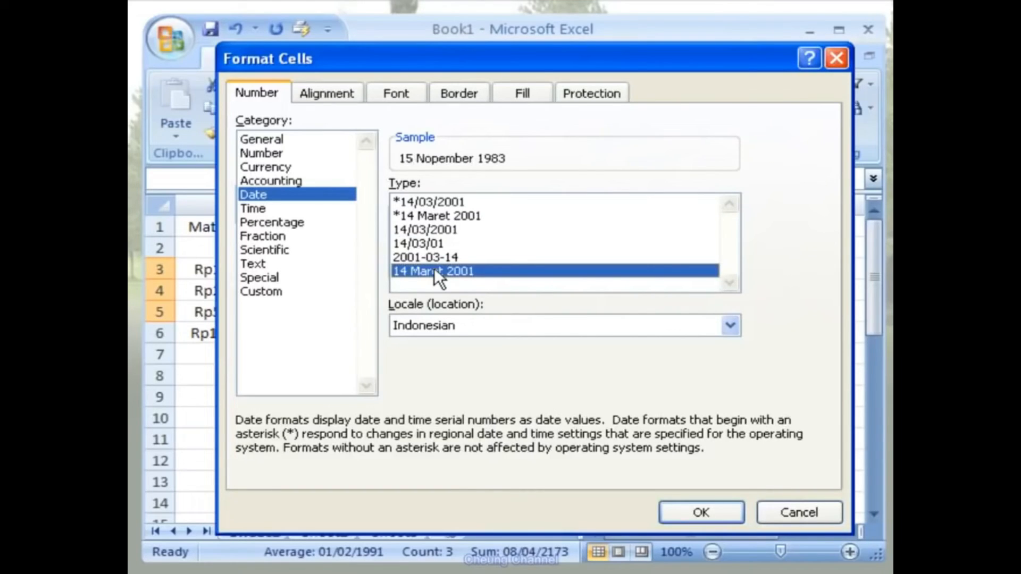
pyautogui.click(738, 511)
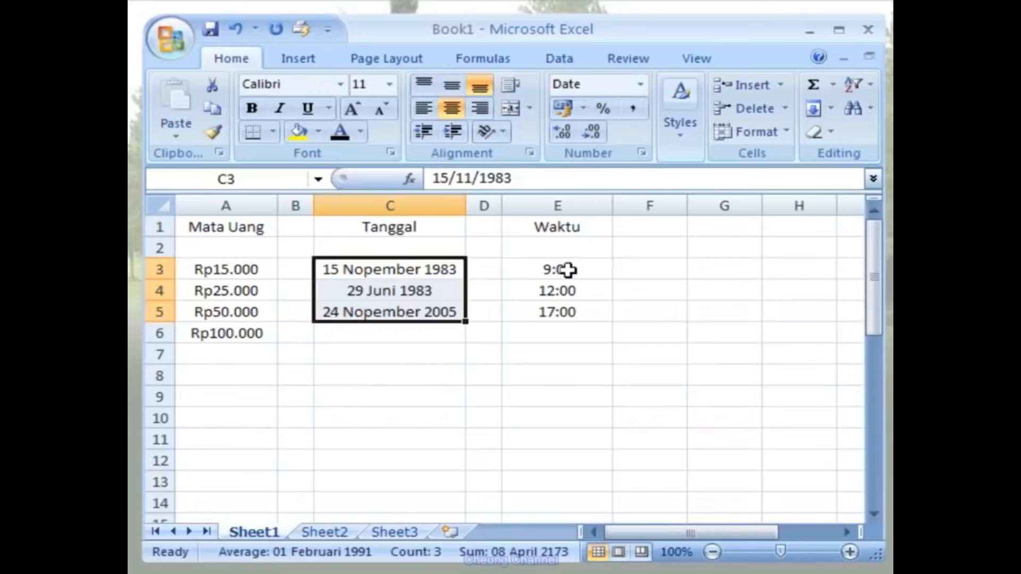
# - Format the Waktu times in E3:E5 with the custom number format h:mm AM/PM
pyautogui.moveTo(567, 270); pyautogui.dragTo(565, 303)
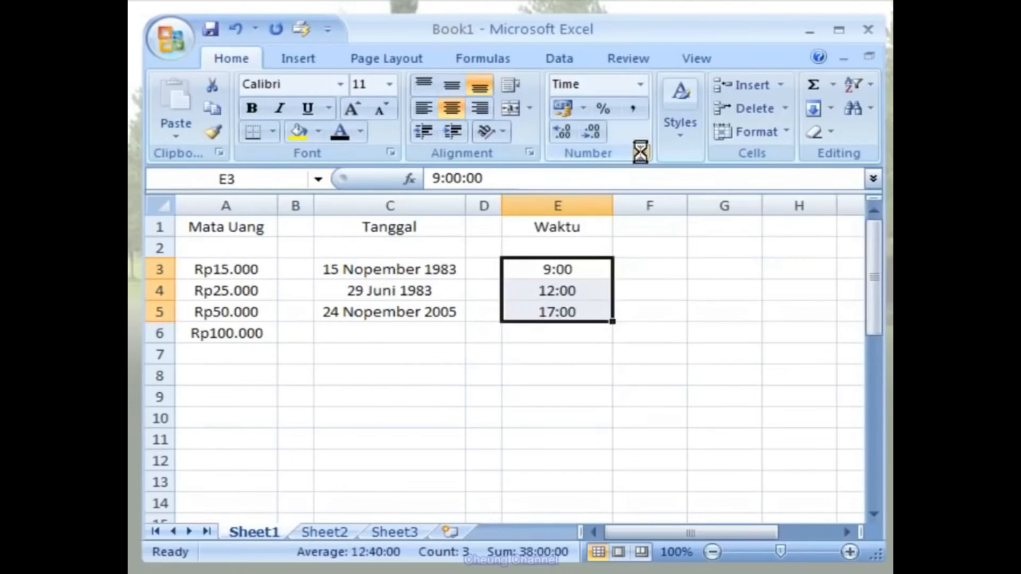
pyautogui.click(642, 153)
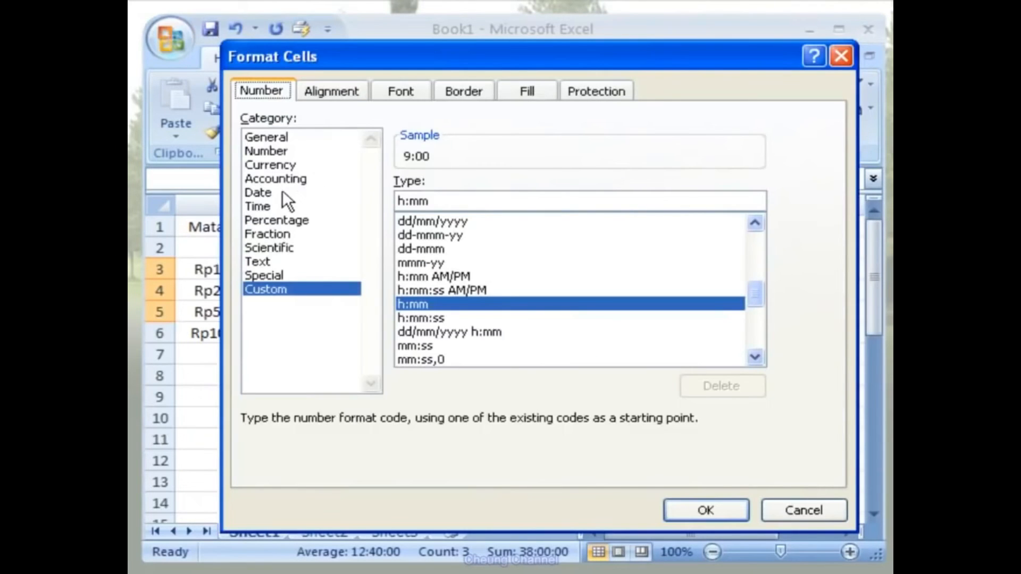
pyautogui.click(275, 207)
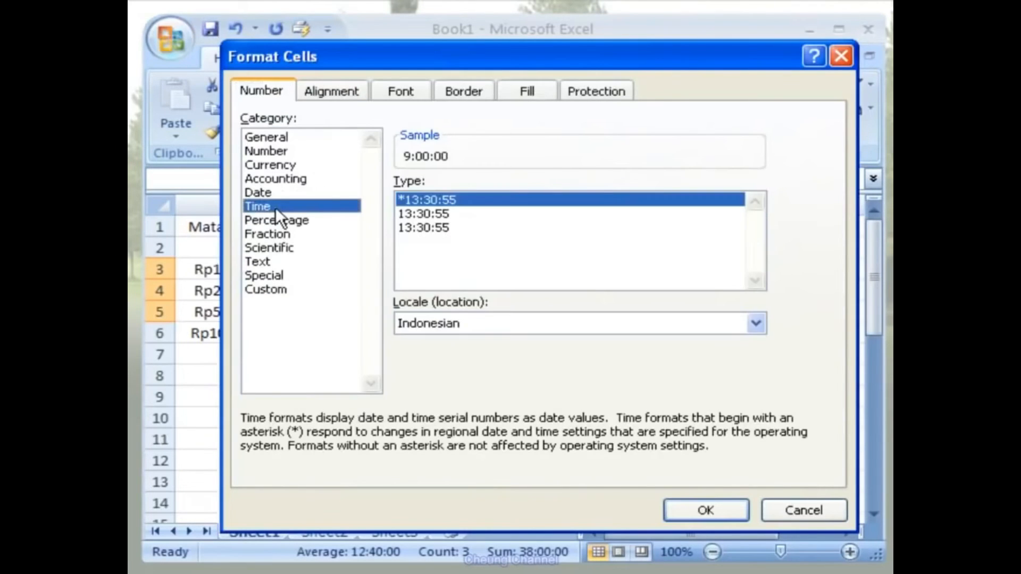
pyautogui.click(418, 212)
pyautogui.click(420, 227)
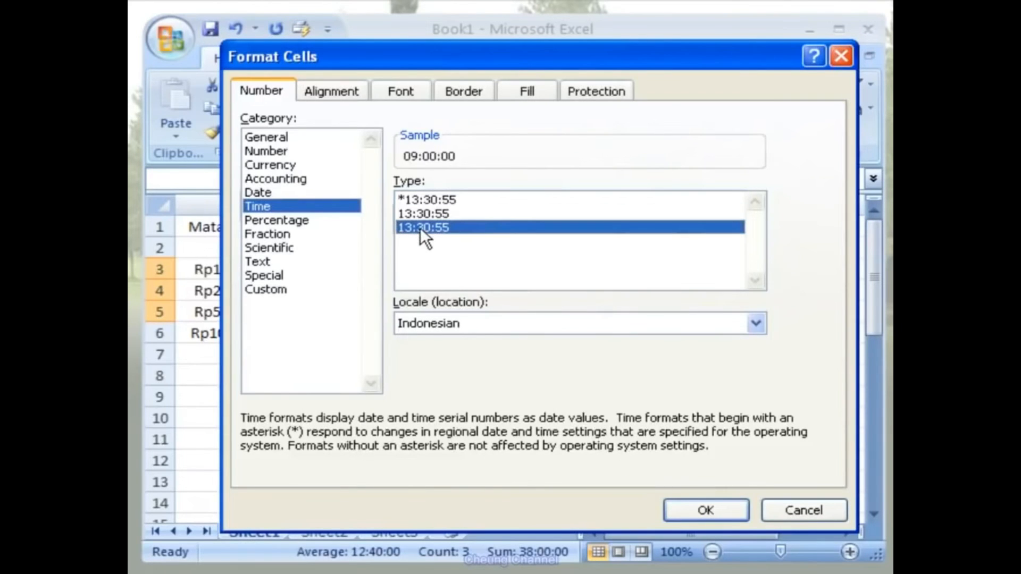
pyautogui.click(282, 290)
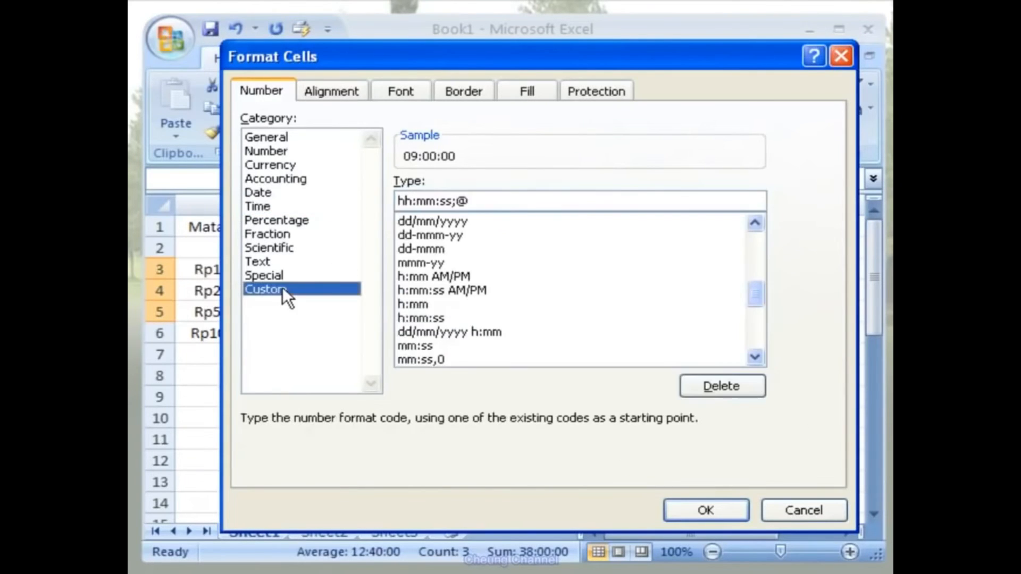
pyautogui.click(420, 290)
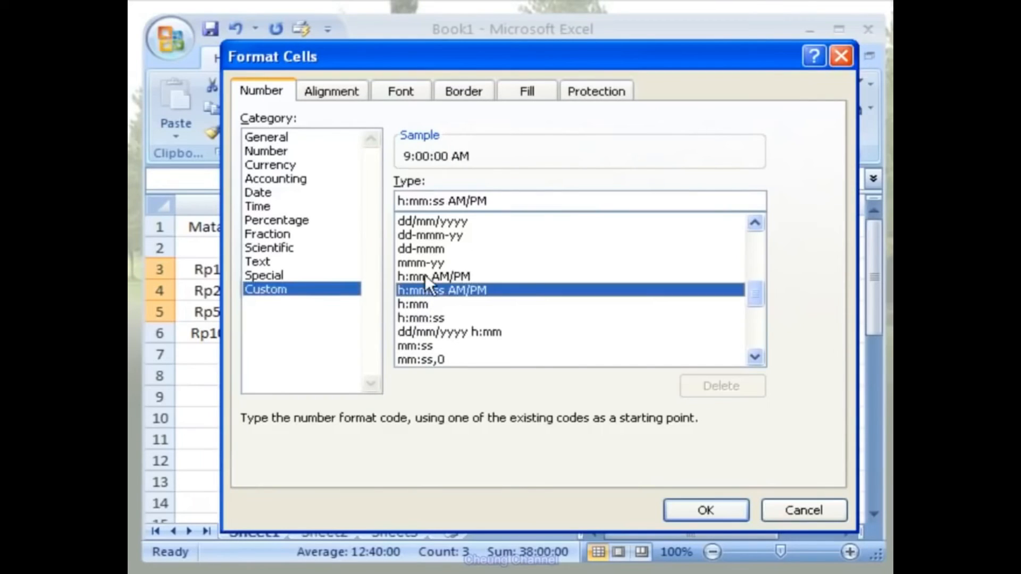
pyautogui.click(425, 276)
pyautogui.moveTo(761, 290)
pyautogui.mouseDown()
pyautogui.moveTo(755, 302)
pyautogui.moveTo(756, 292)
pyautogui.mouseUp()
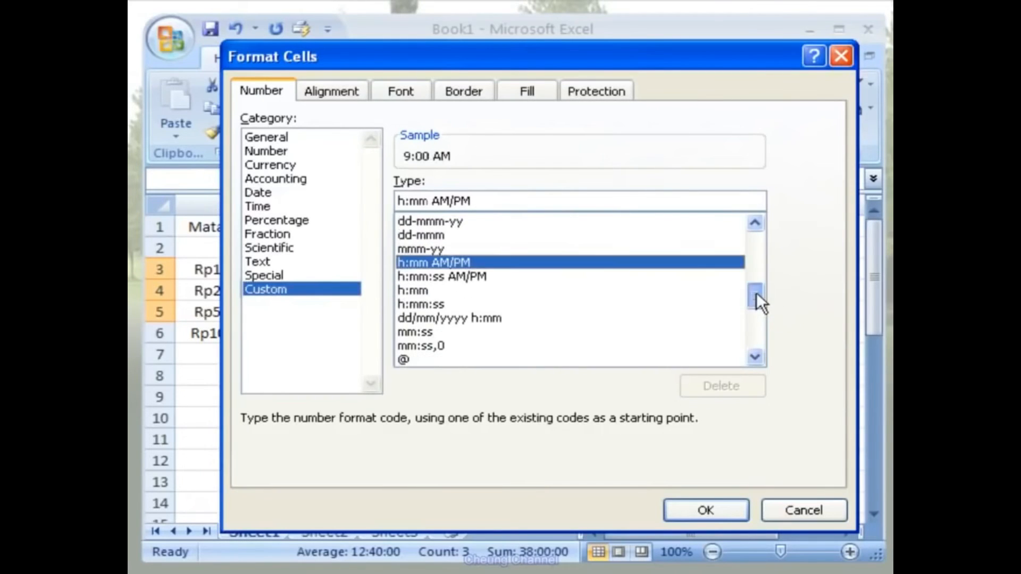
pyautogui.click(469, 276)
pyautogui.click(436, 289)
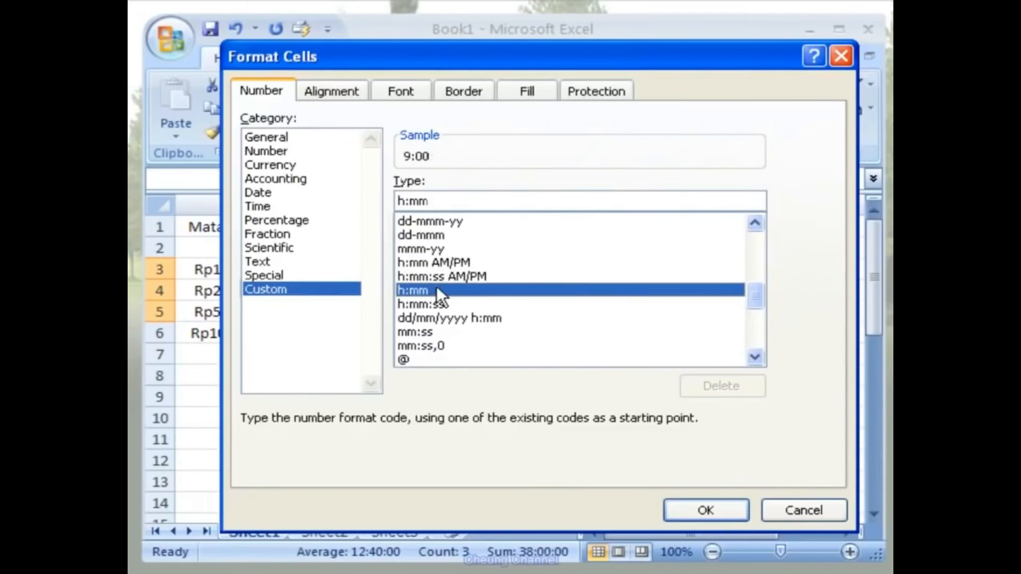
pyautogui.click(437, 277)
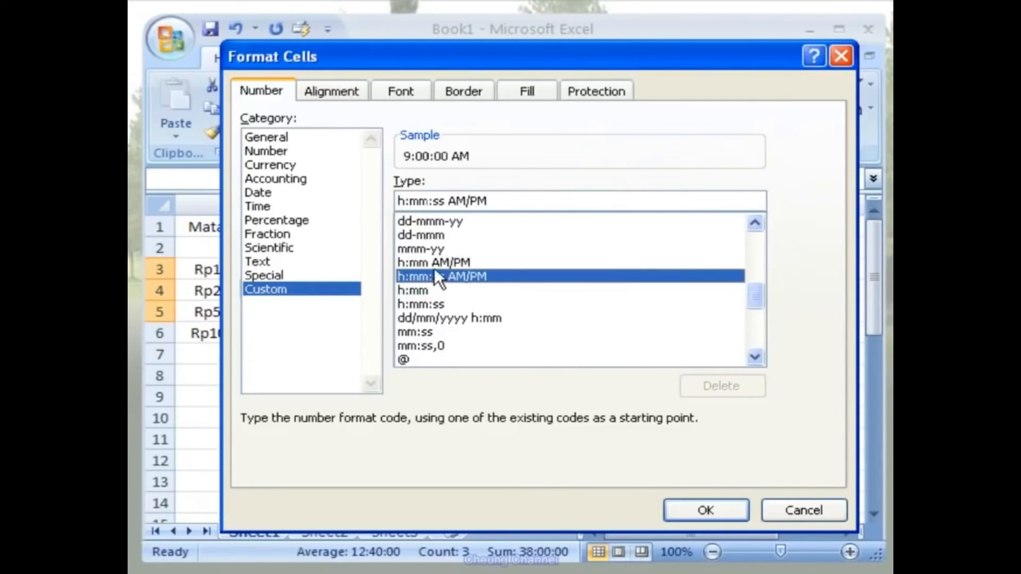
pyautogui.click(434, 262)
pyautogui.click(733, 508)
pyautogui.click(597, 266)
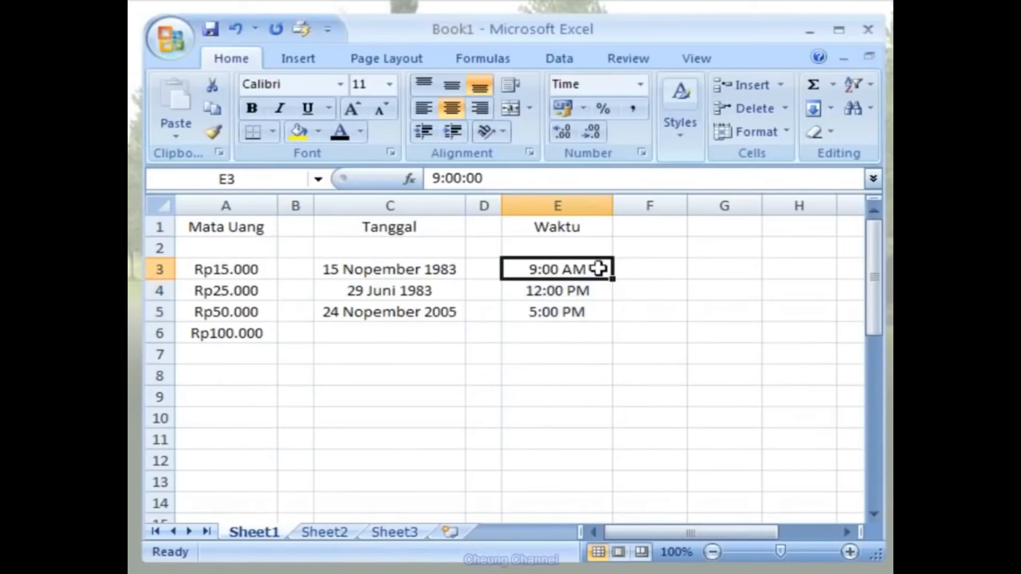
pyautogui.click(599, 290)
pyautogui.click(597, 309)
pyautogui.click(671, 289)
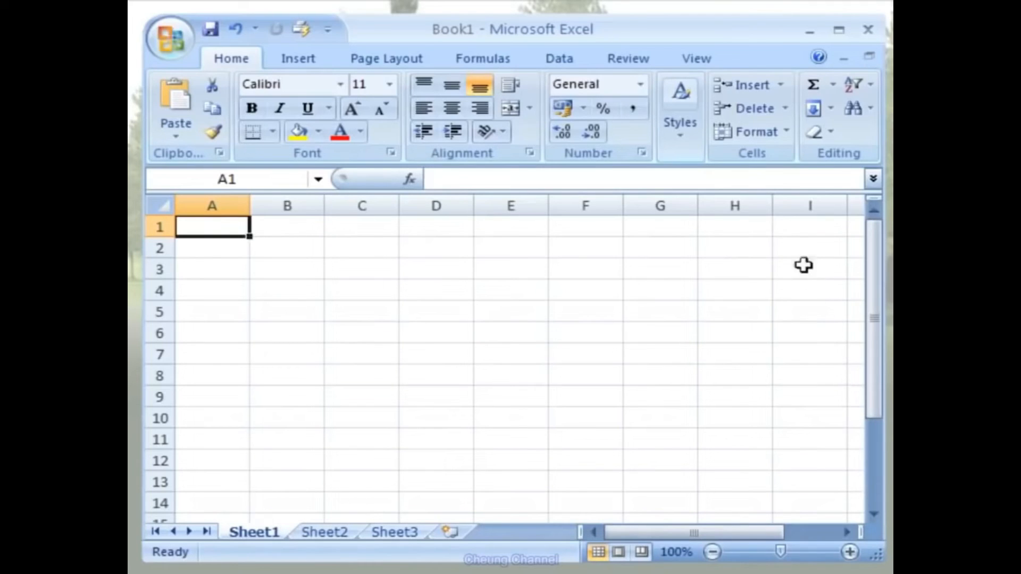
# - Set the empty Sheet1 worksheet's magnification to 75% with the Zoom command
pyautogui.click(721, 62)
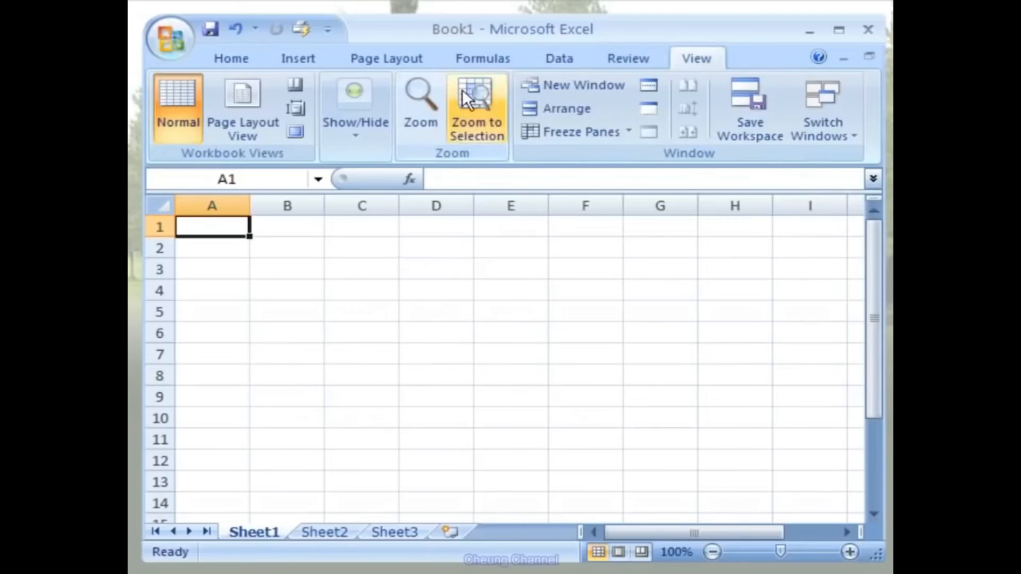
pyautogui.click(422, 135)
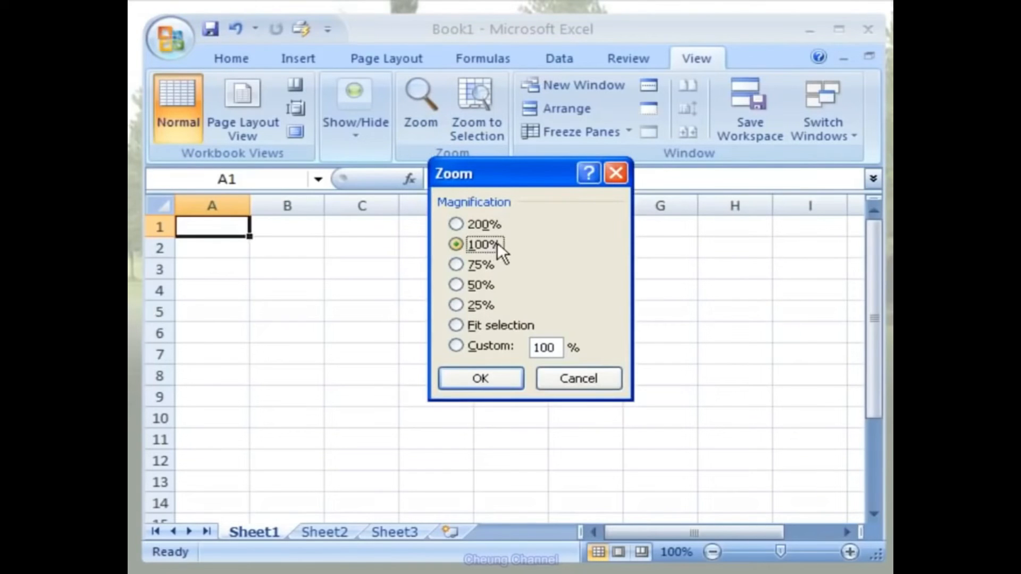
pyautogui.click(494, 225)
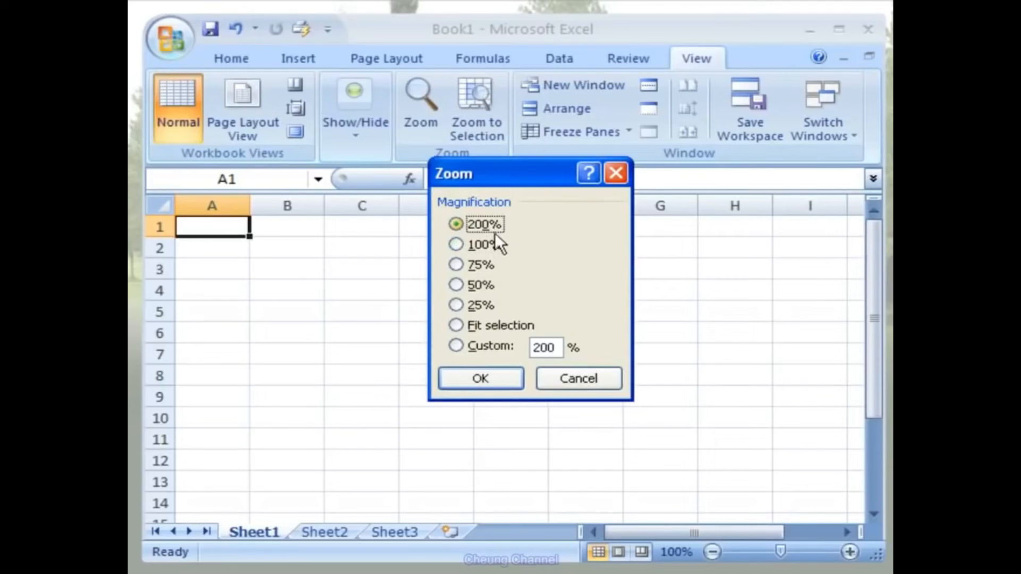
pyautogui.click(484, 265)
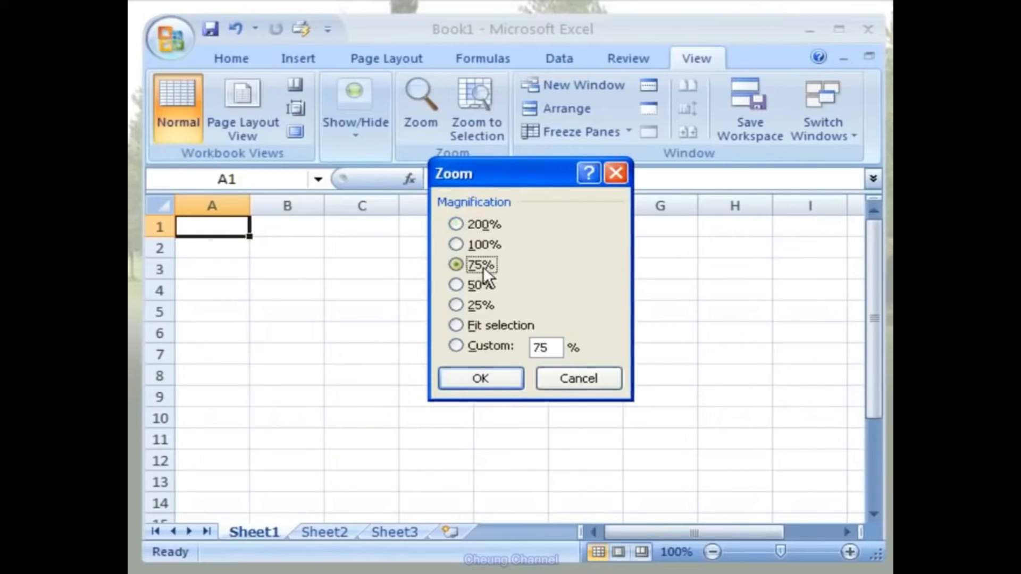
pyautogui.click(480, 286)
pyautogui.click(480, 301)
pyautogui.click(486, 265)
pyautogui.click(515, 378)
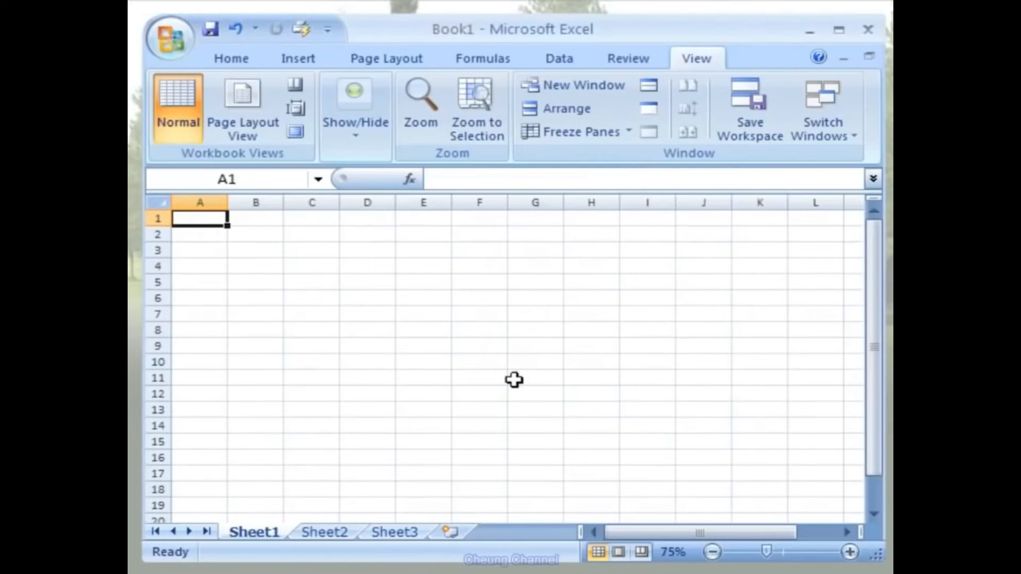
# - Return the worksheet's magnification to 100% using the Zoom options
pyautogui.click(691, 545)
pyautogui.click(467, 286)
pyautogui.click(467, 265)
pyautogui.click(461, 246)
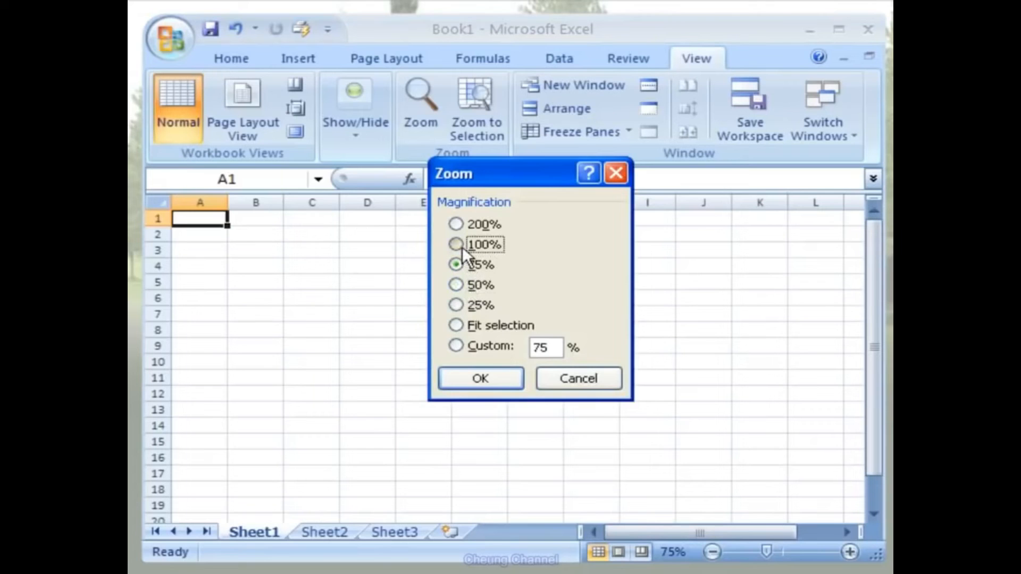
pyautogui.click(516, 382)
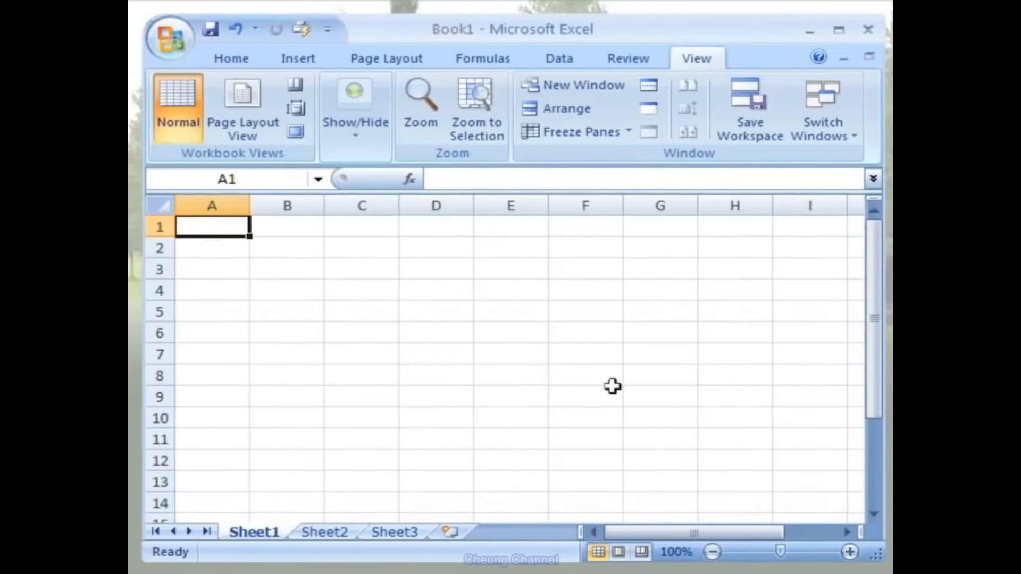
# - Zoom the worksheet out in 10% increments to 80%, and zoom back in to 100%
pyautogui.moveTo(779, 552)
pyautogui.mouseDown()
pyautogui.moveTo(754, 551)
pyautogui.moveTo(805, 550)
pyautogui.moveTo(789, 553)
pyautogui.mouseUp()
pyautogui.click(713, 552)
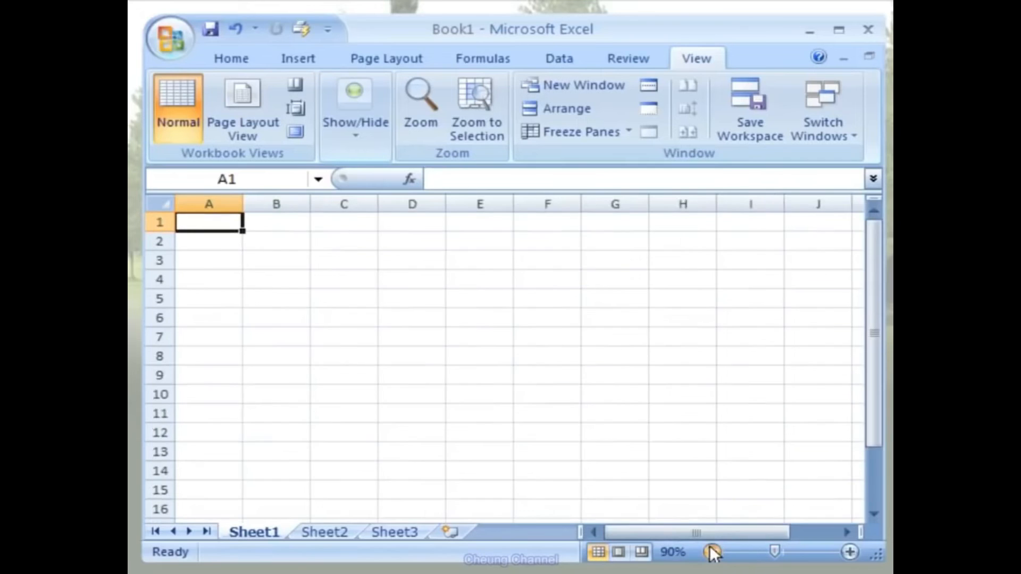
pyautogui.click(712, 551)
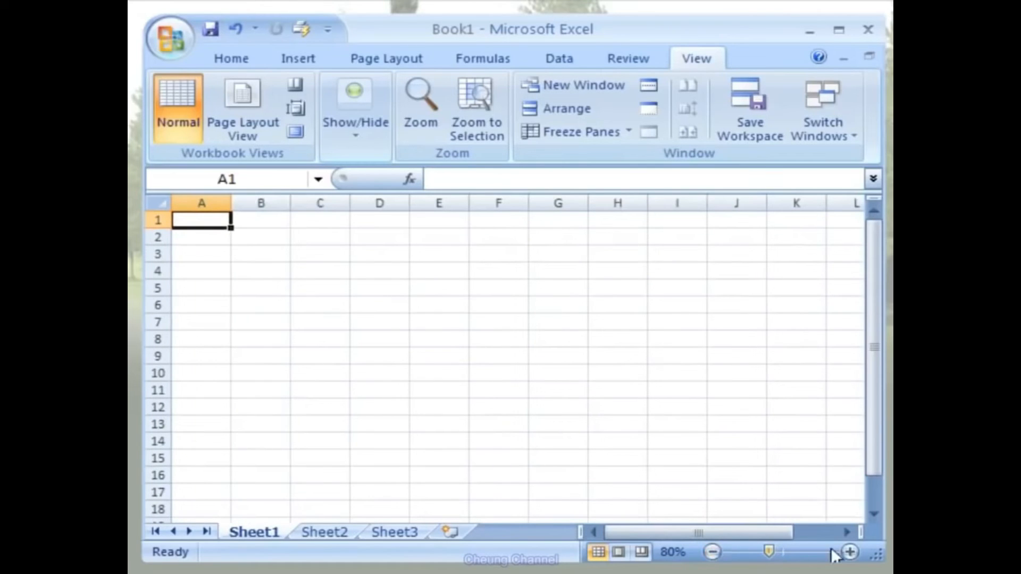
pyautogui.click(849, 551)
pyautogui.click(850, 552)
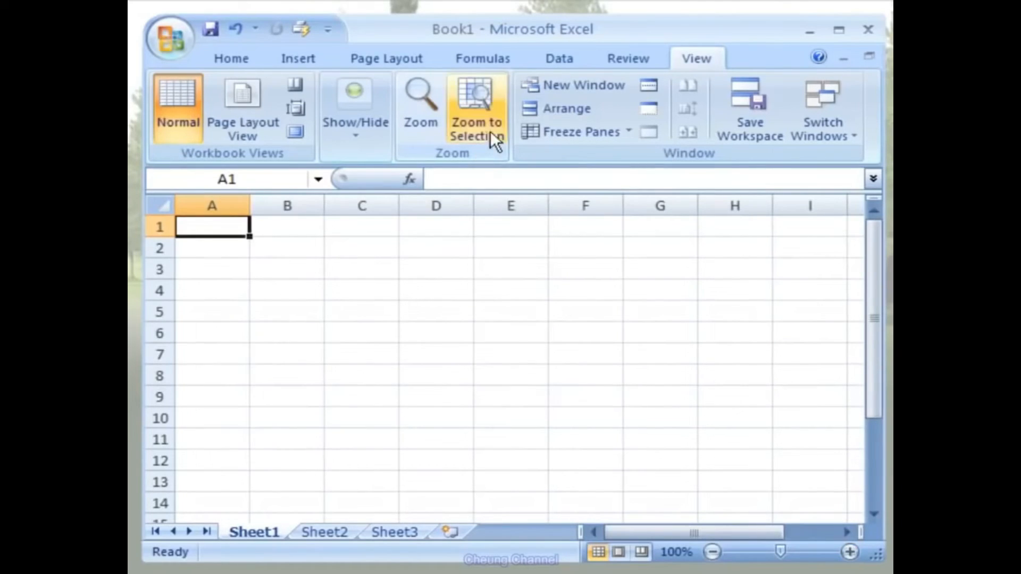
# - Zoom the worksheet to the selected cell A1, and restore the magnification to 100%
pyautogui.click(497, 105)
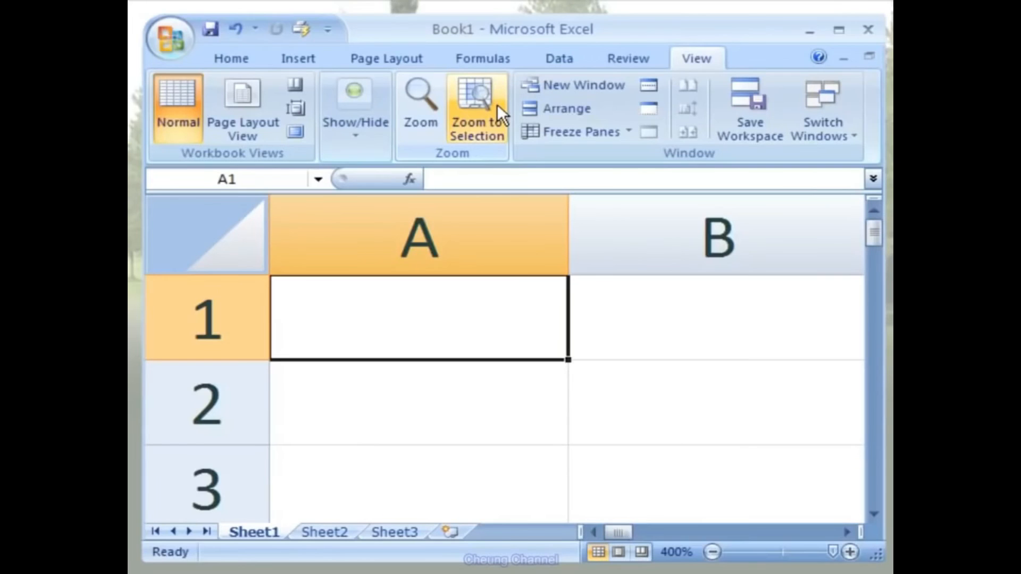
pyautogui.click(434, 117)
pyautogui.click(478, 244)
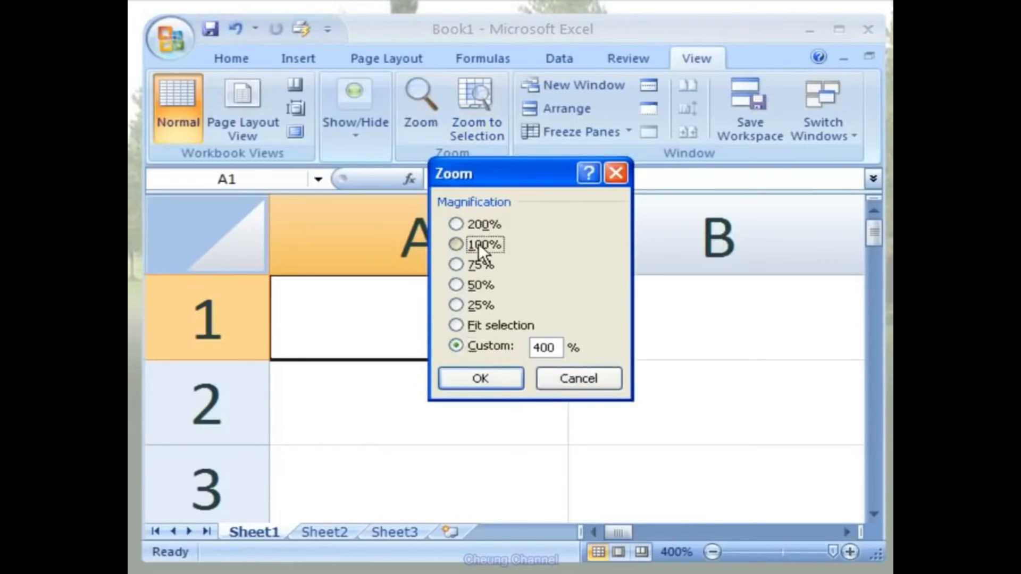
pyautogui.click(480, 378)
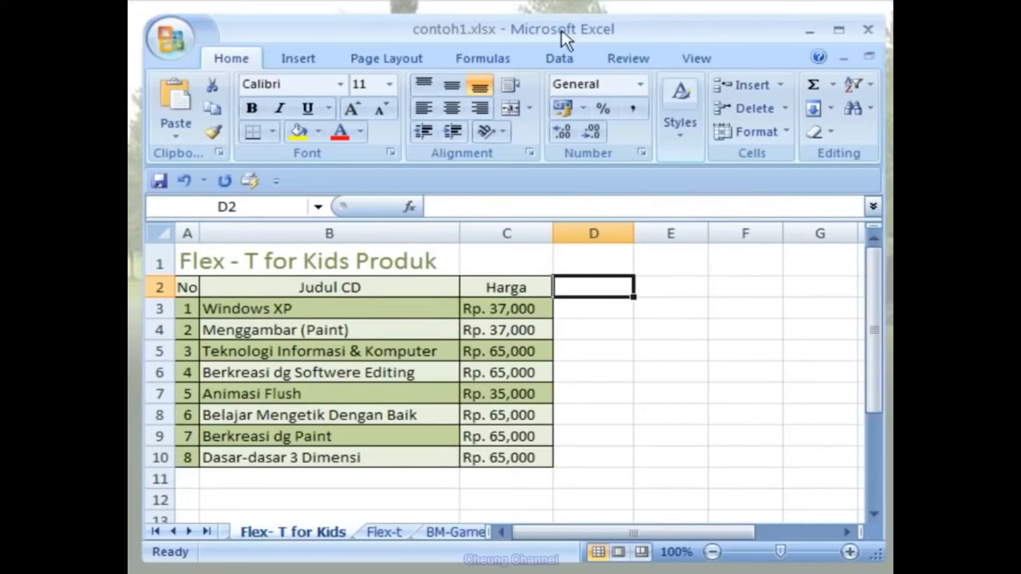
# - Set the Flex- T for Kids sheet in contoh1.xlsx to Portrait orientation and A4 paper size
pyautogui.click(431, 63)
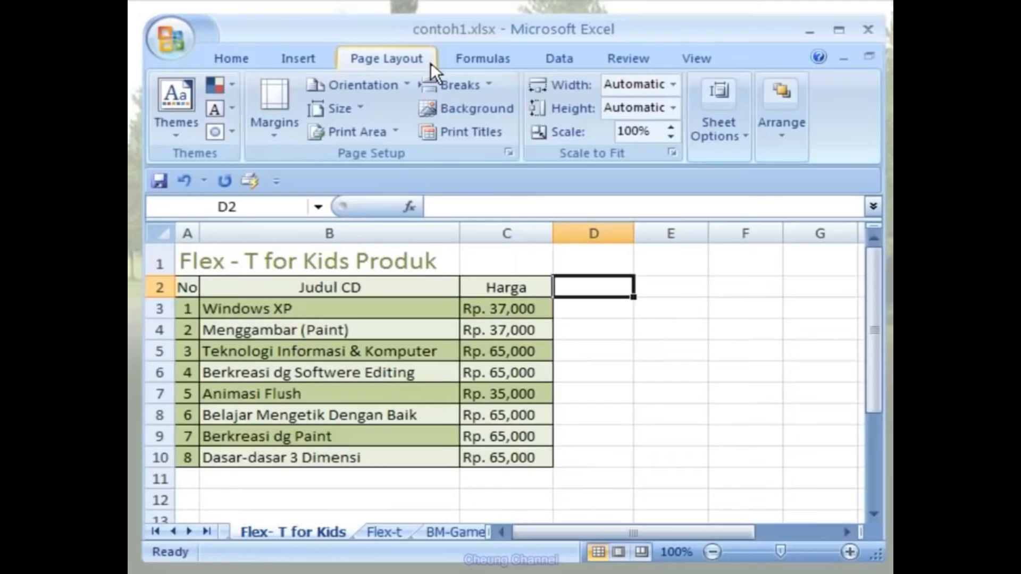
pyautogui.click(405, 87)
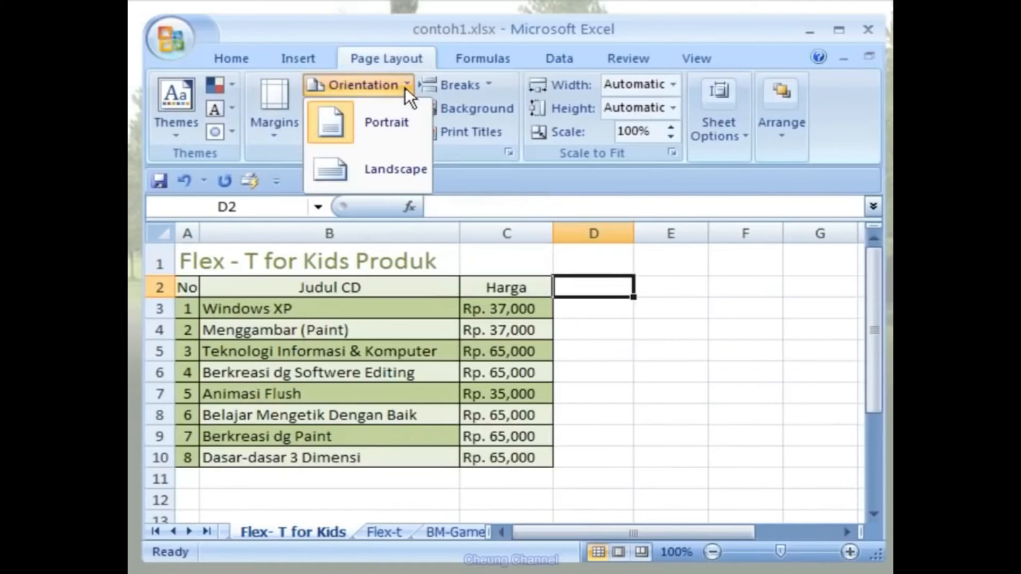
pyautogui.click(416, 129)
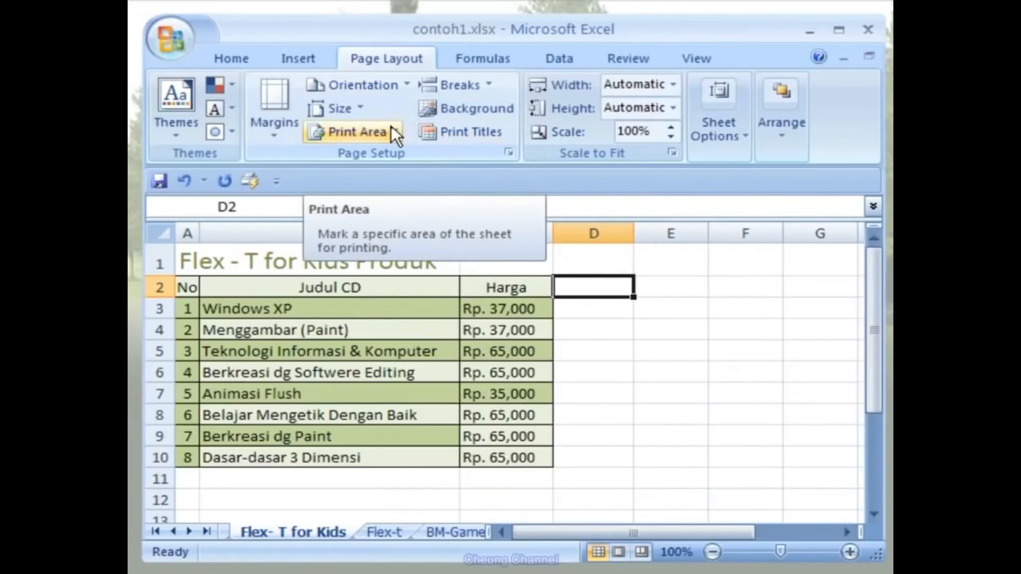
pyautogui.click(361, 109)
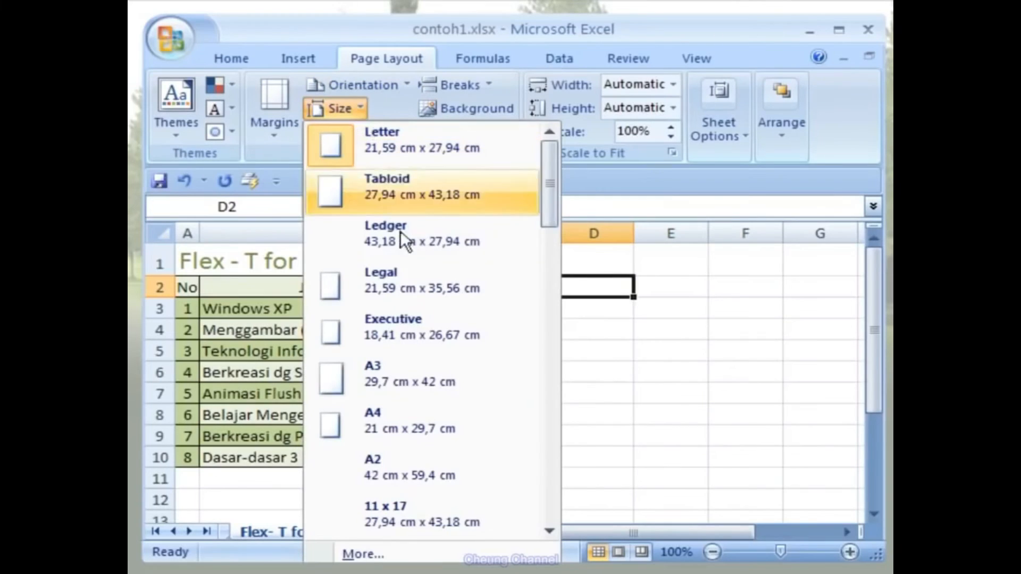
pyautogui.click(479, 434)
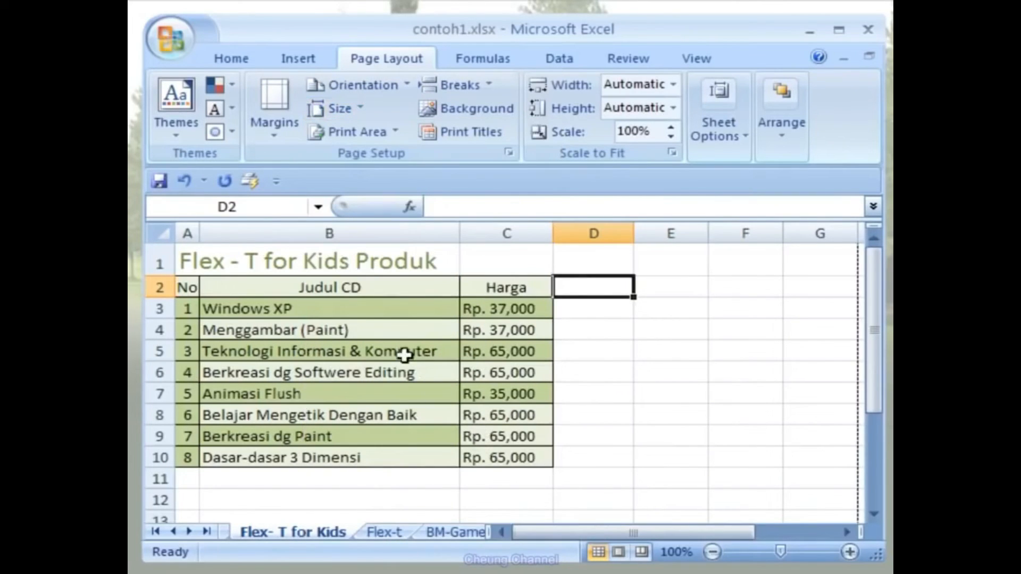
# - Set the sheet's top and right page margins to 1,5 cm in the custom margin settings
pyautogui.click(272, 118)
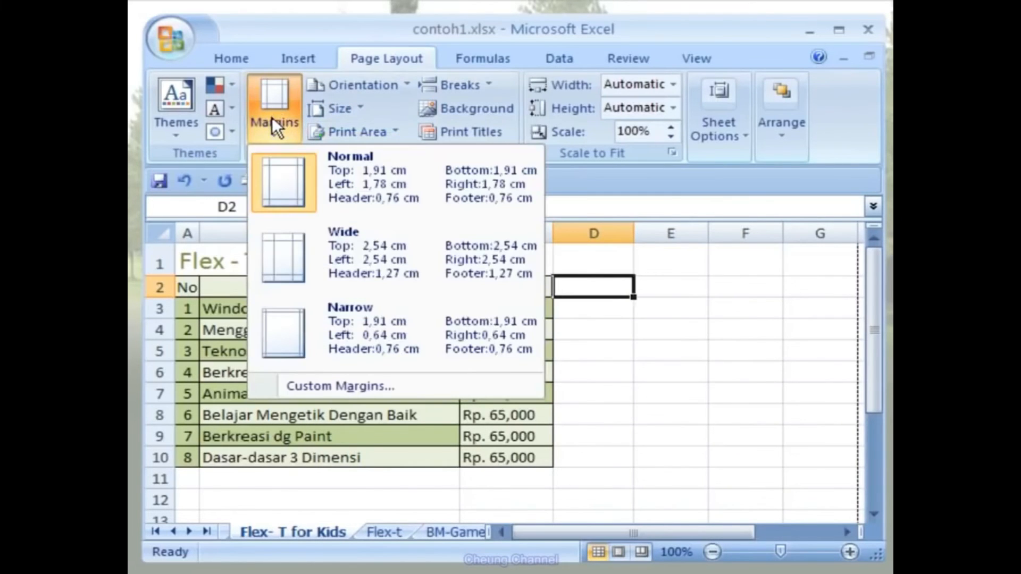
pyautogui.click(454, 392)
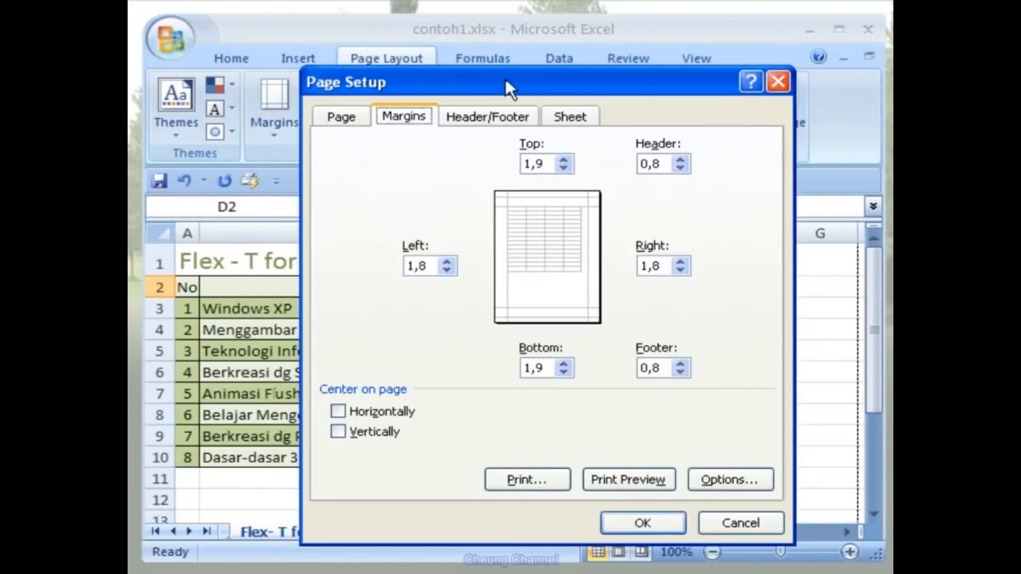
pyautogui.click(543, 164)
pyautogui.press('BackSpace')
pyautogui.write('5')
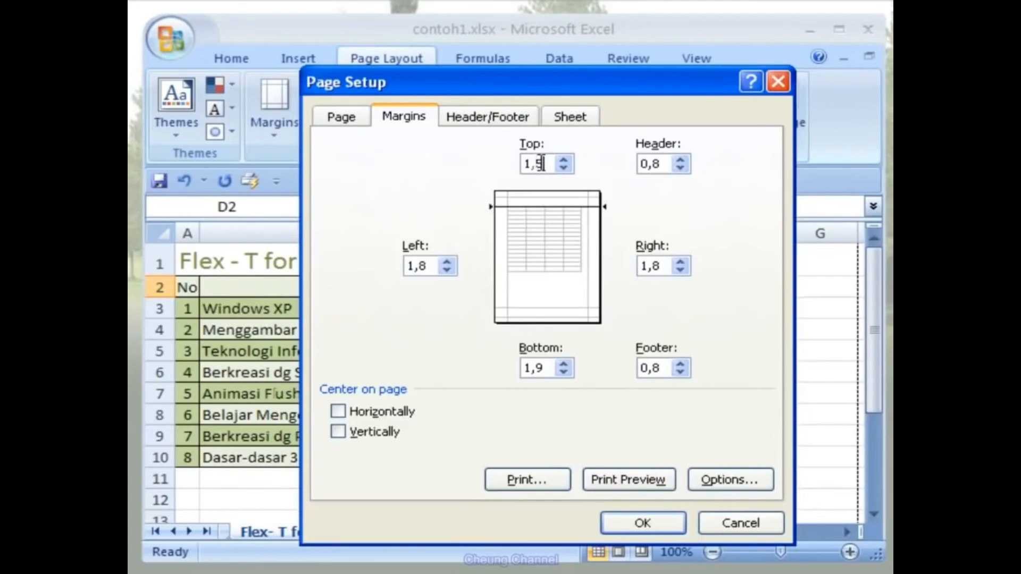
pyautogui.click(659, 265)
pyautogui.press('BackSpace')
pyautogui.write('5')
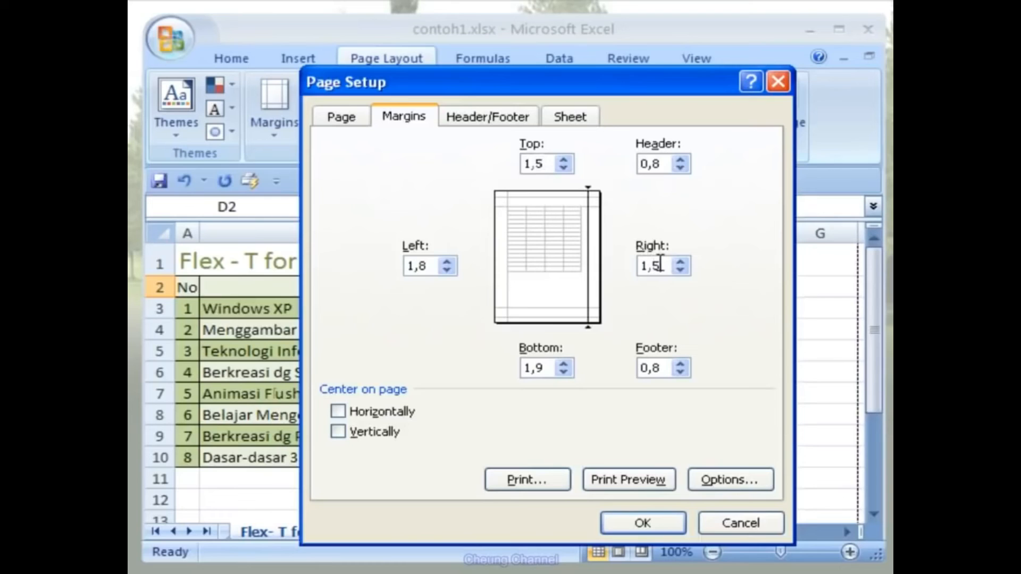
# - Set the bottom and left page margins to 1,5 cm
pyautogui.click(544, 368)
pyautogui.press('BackSpace')
pyautogui.write('5')
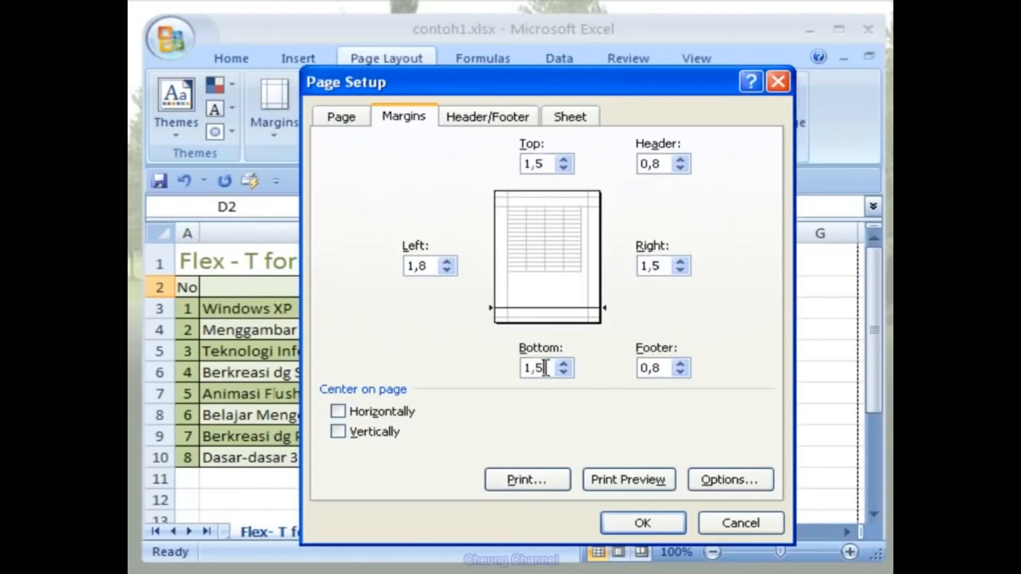
pyautogui.click(431, 266)
pyautogui.press('BackSpace')
pyautogui.write('5')
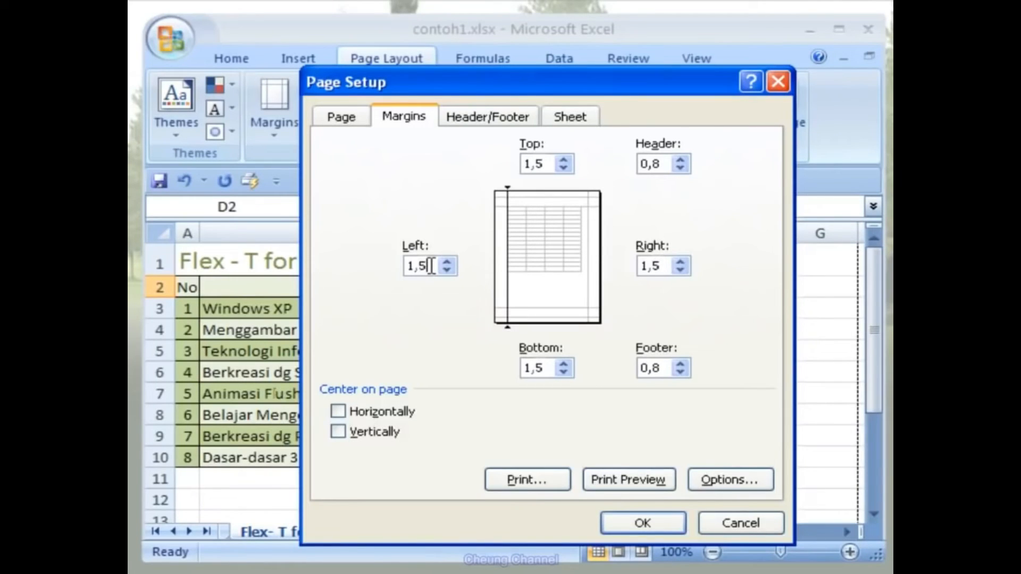
# - Apply the page margins, check the Flex- T for Kids sheet enlarged in Print Preview, and return to the worksheet
pyautogui.click(671, 523)
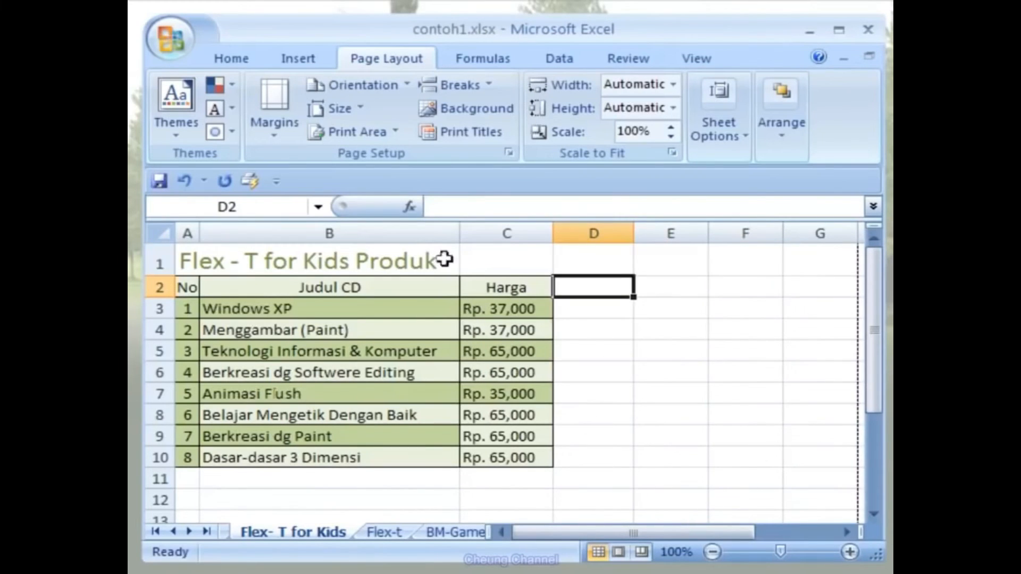
pyautogui.click(186, 31)
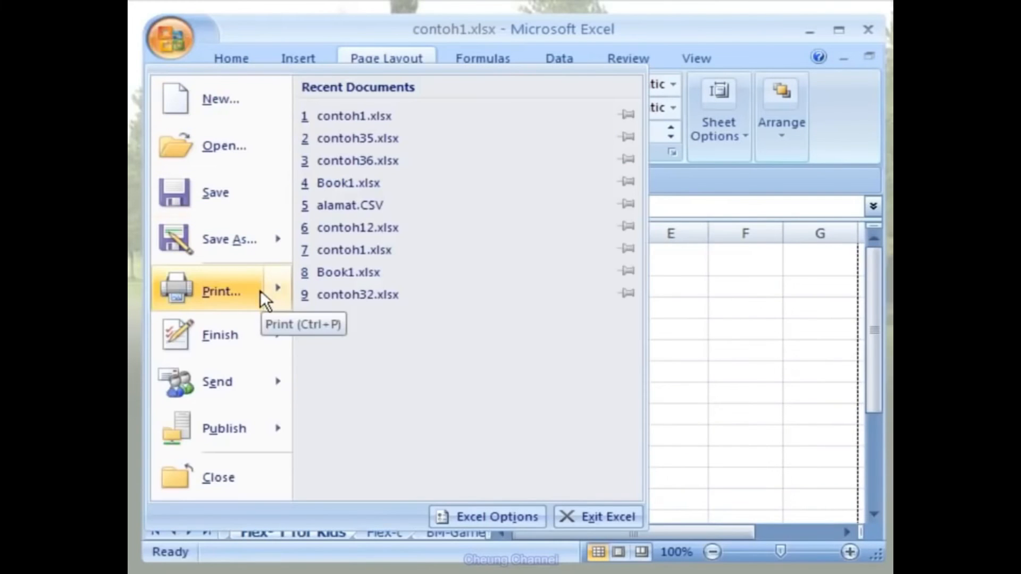
pyautogui.moveTo(277, 290)
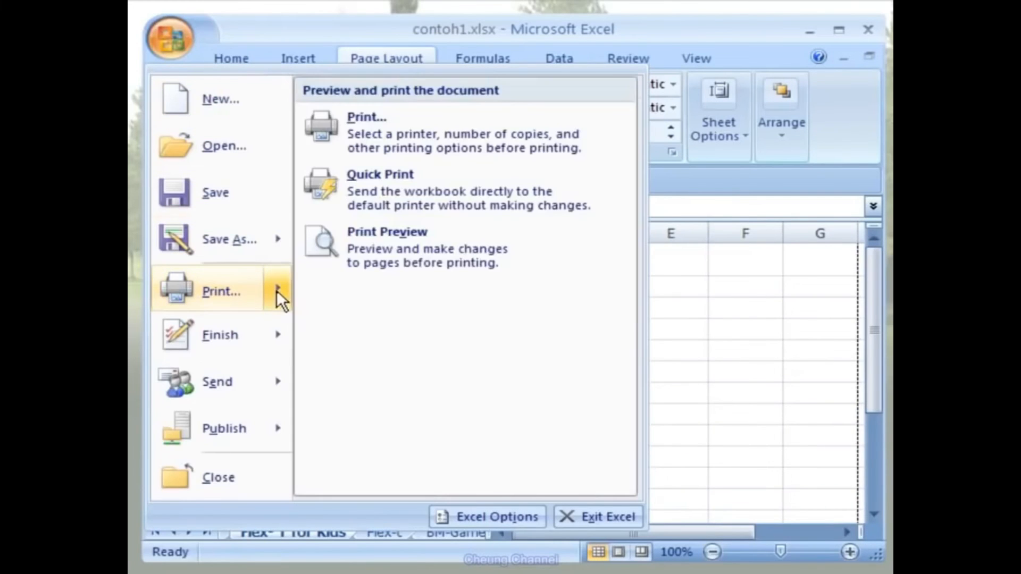
pyautogui.click(569, 261)
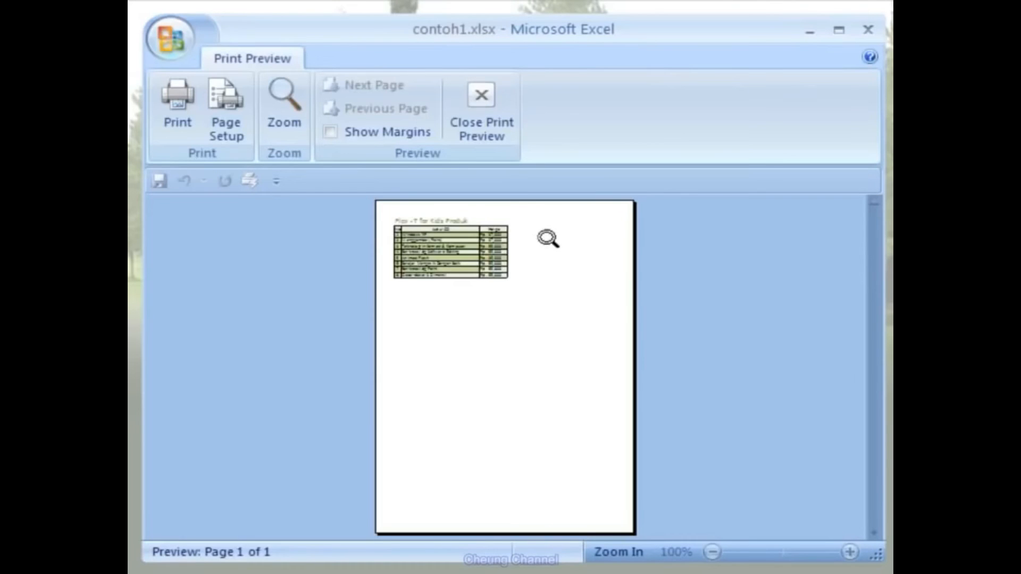
pyautogui.click(285, 114)
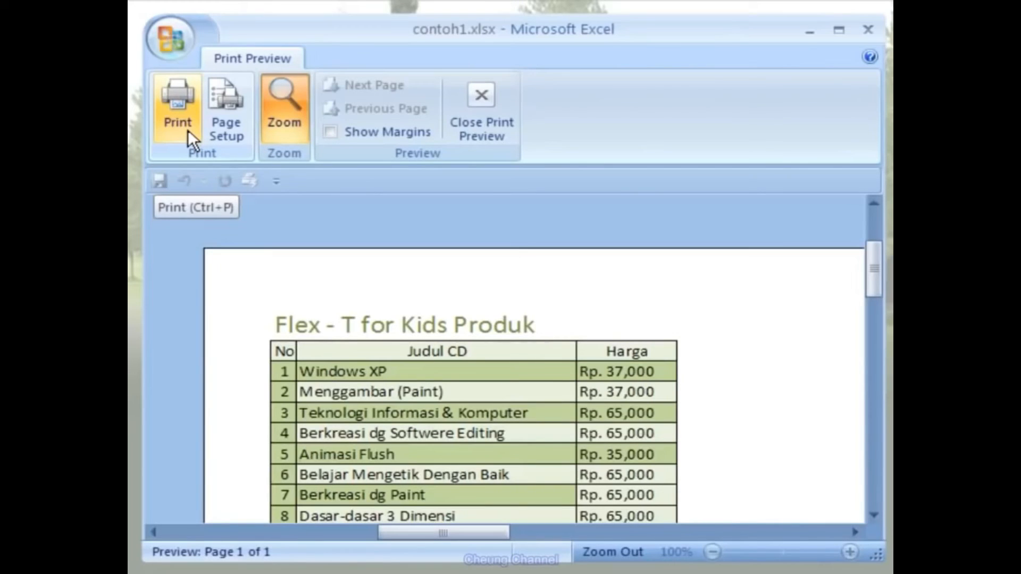
pyautogui.click(484, 131)
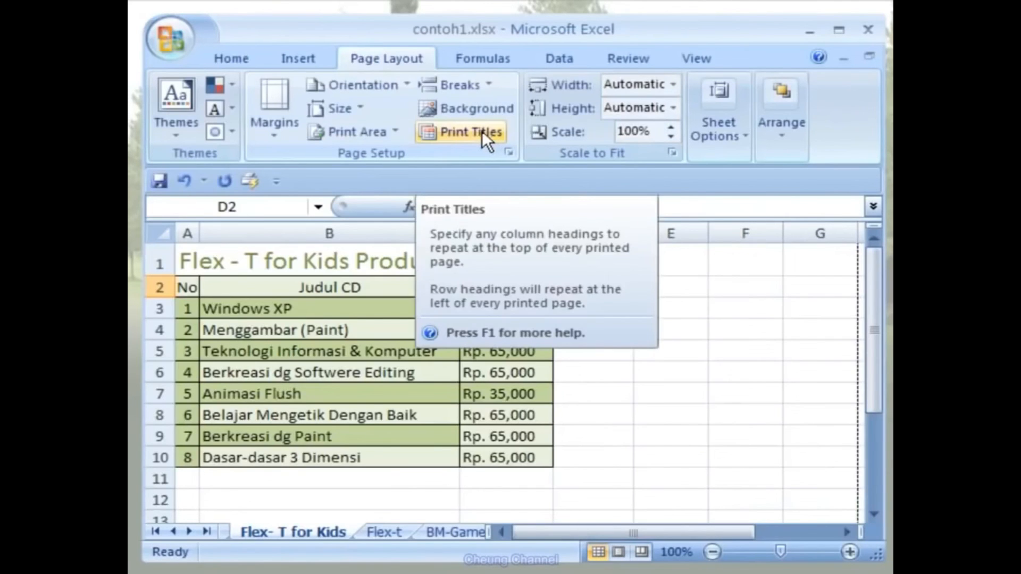
# - Set up a print job on Desktop Printer 1000 that covers the entire workbook
pyautogui.click(171, 38)
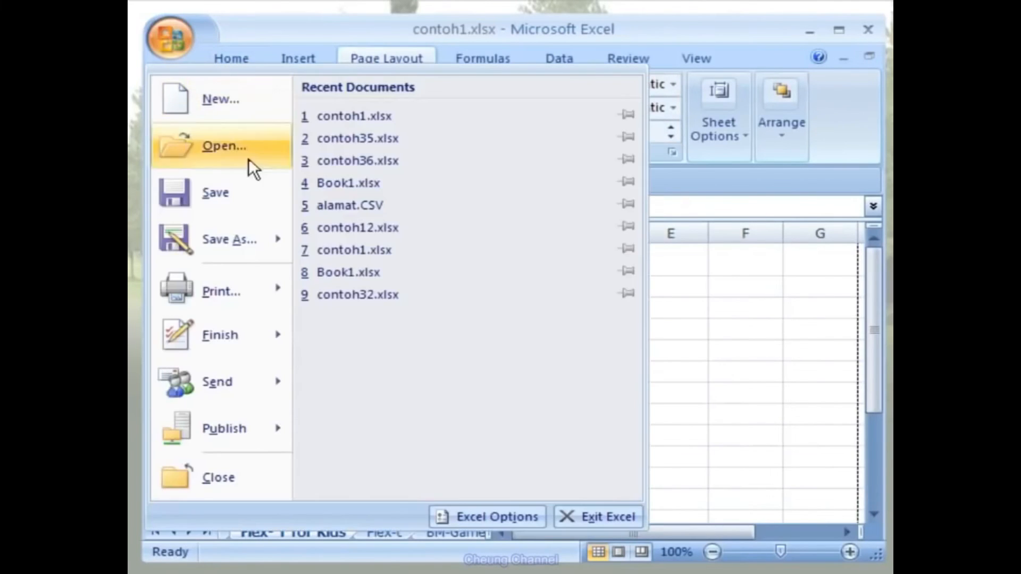
pyautogui.moveTo(279, 286)
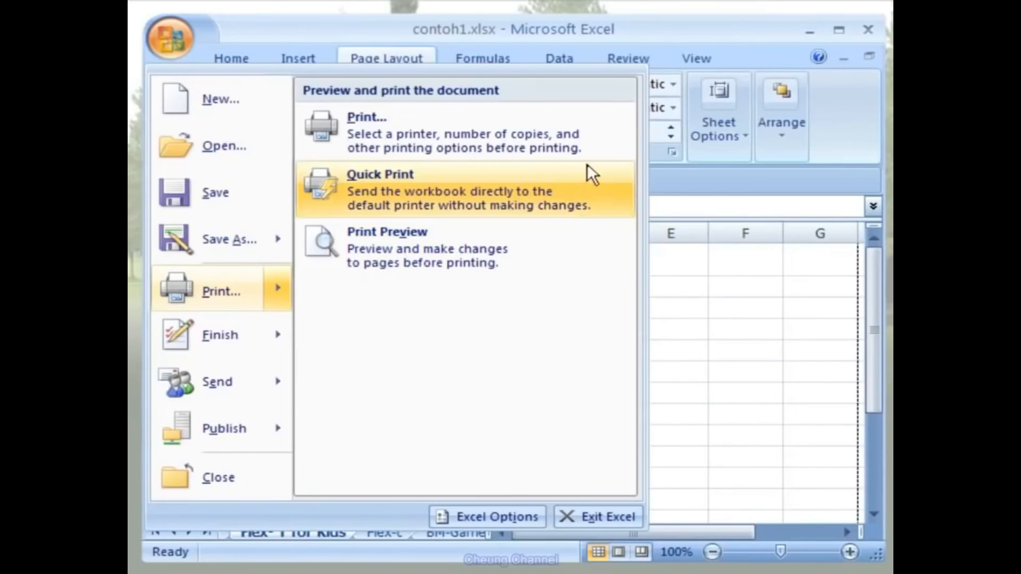
pyautogui.click(608, 151)
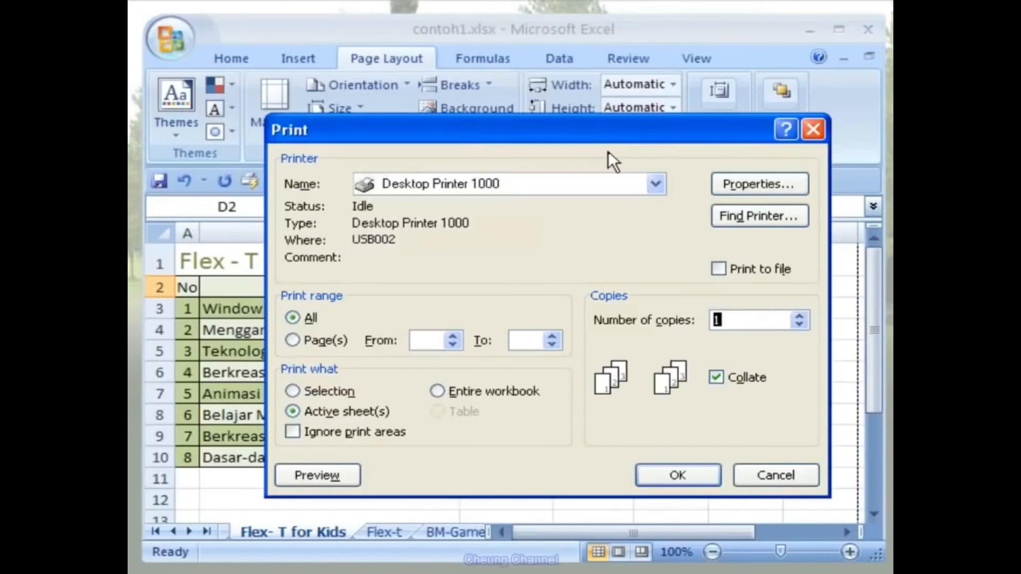
pyautogui.click(656, 184)
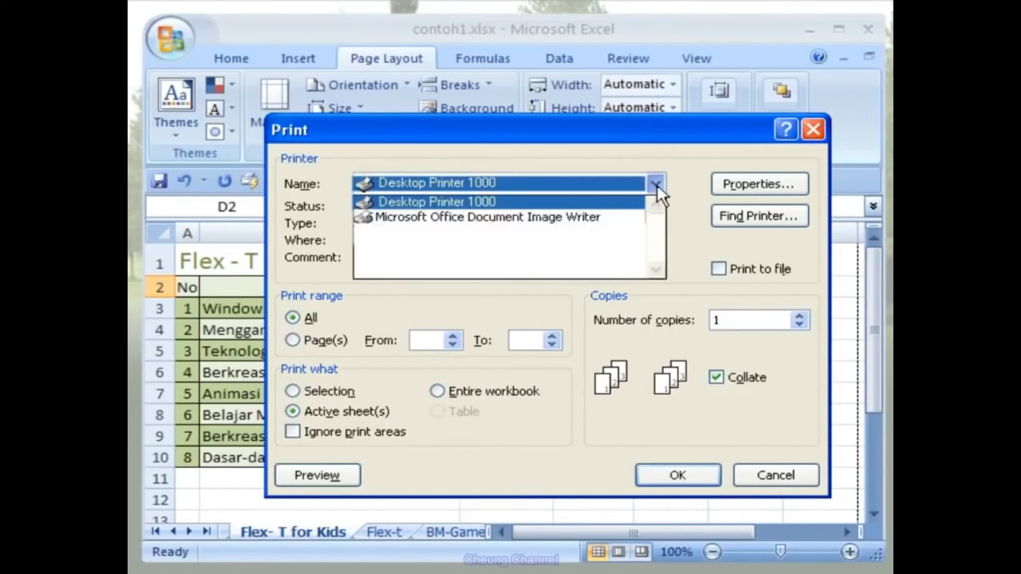
pyautogui.click(624, 202)
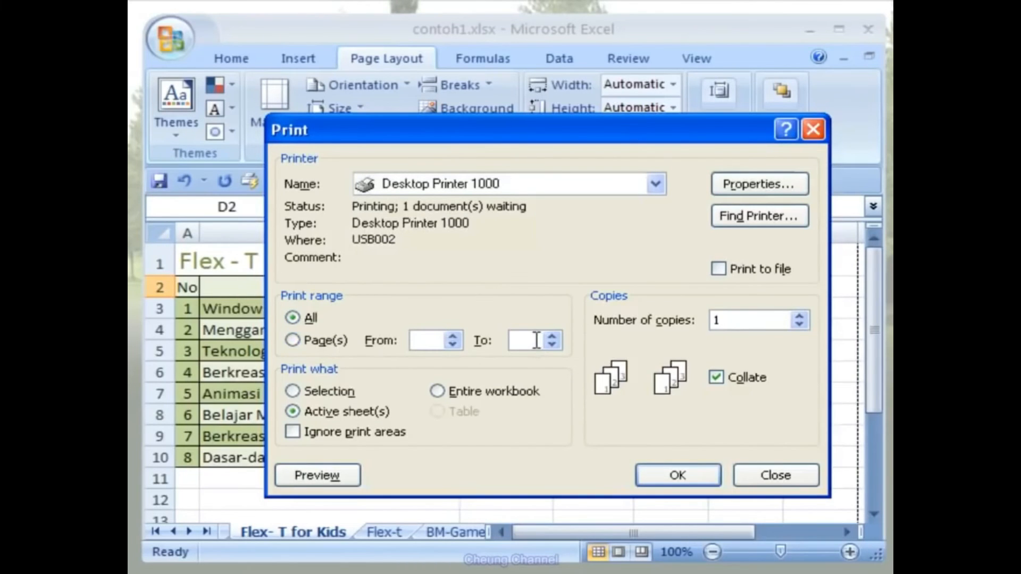
pyautogui.click(330, 394)
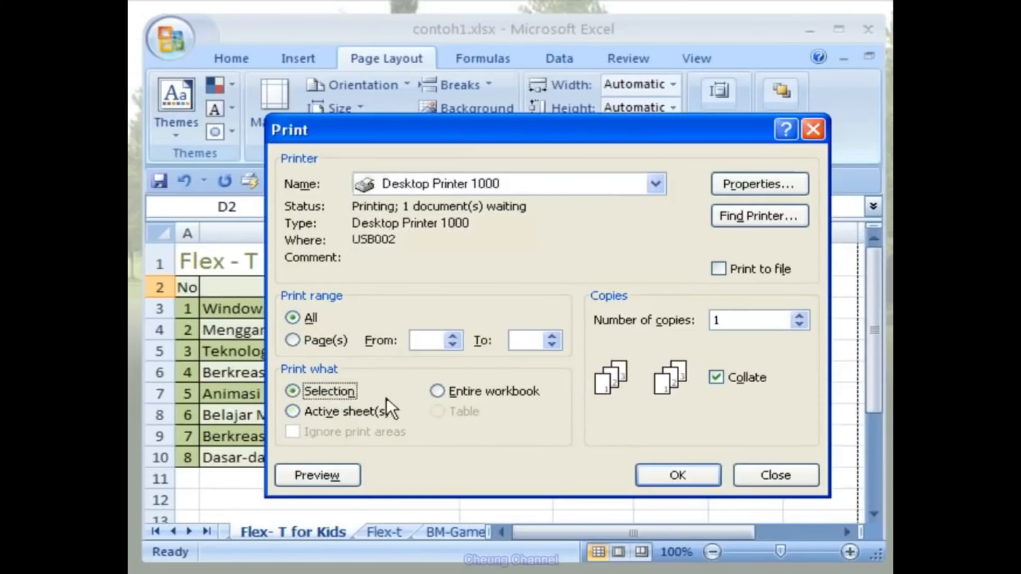
pyautogui.click(386, 416)
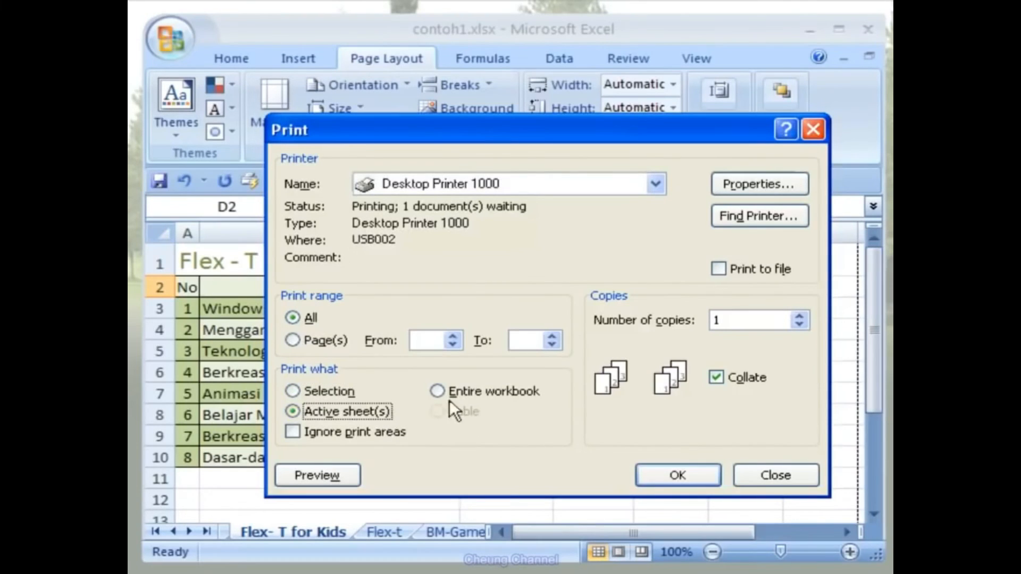
pyautogui.click(484, 400)
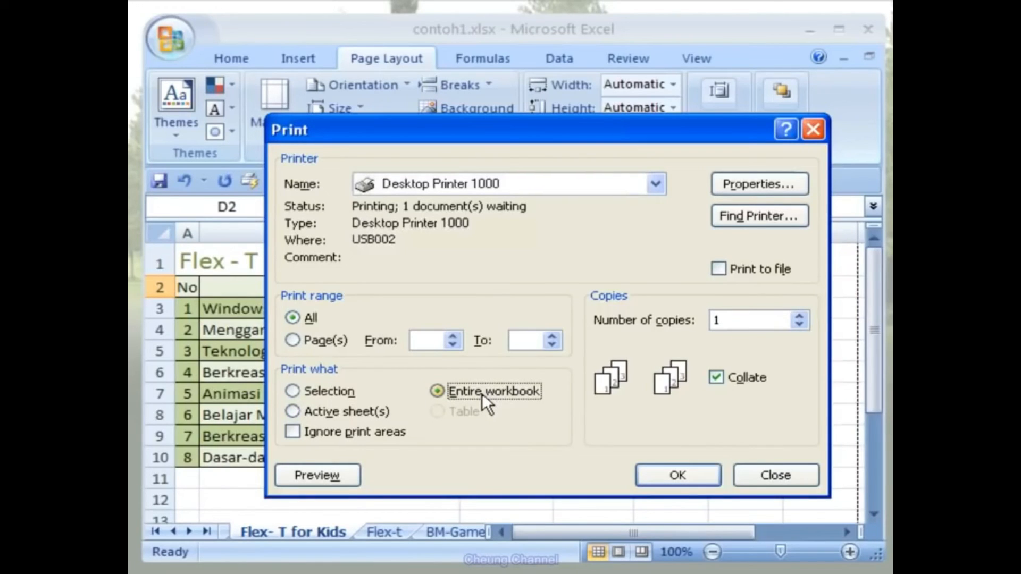
# - Preview the workbook's pages one by one through to the BM- Games page, and print it
pyautogui.click(344, 479)
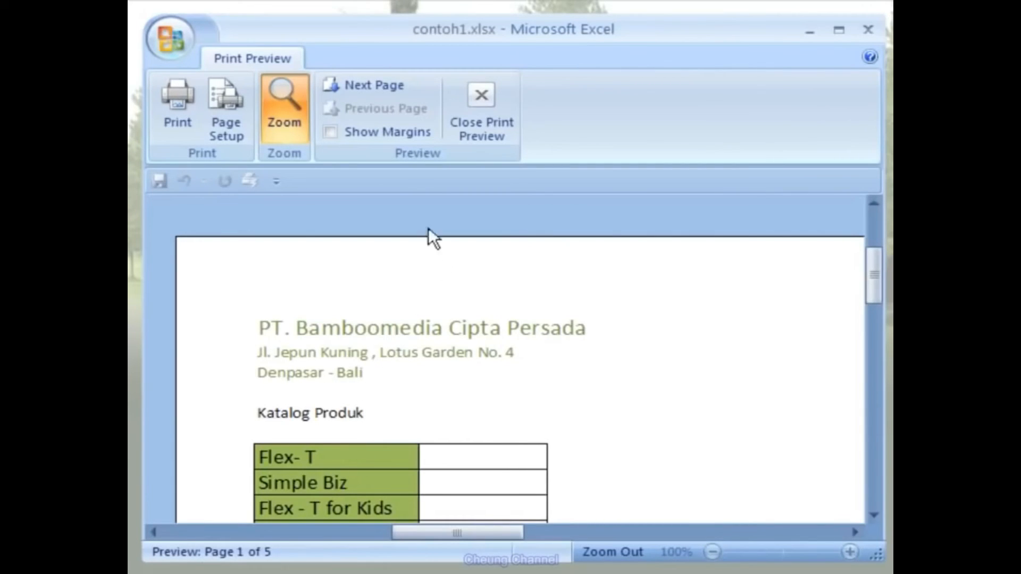
pyautogui.click(404, 87)
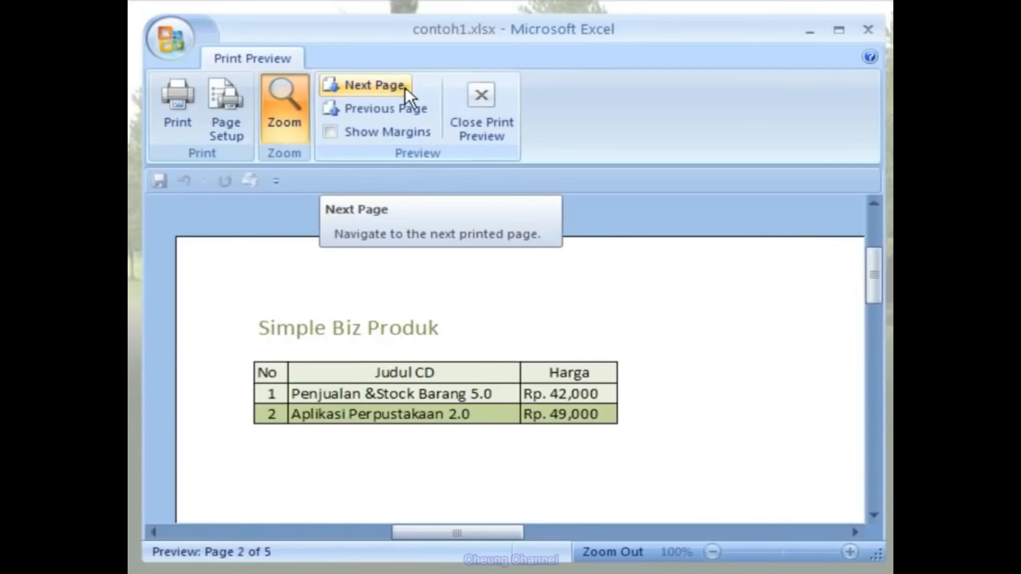
pyautogui.click(404, 87)
pyautogui.click(404, 87)
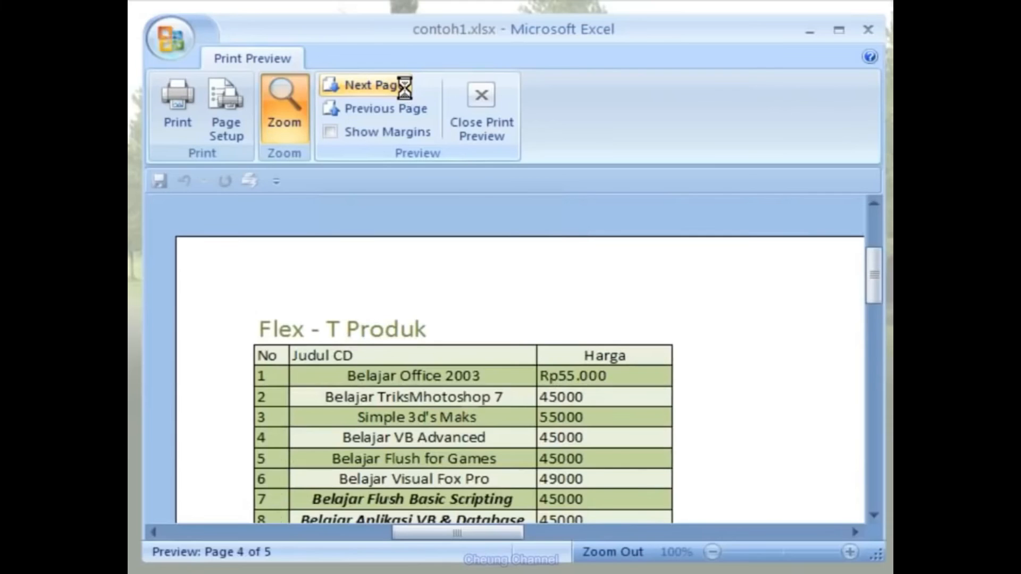
pyautogui.click(404, 87)
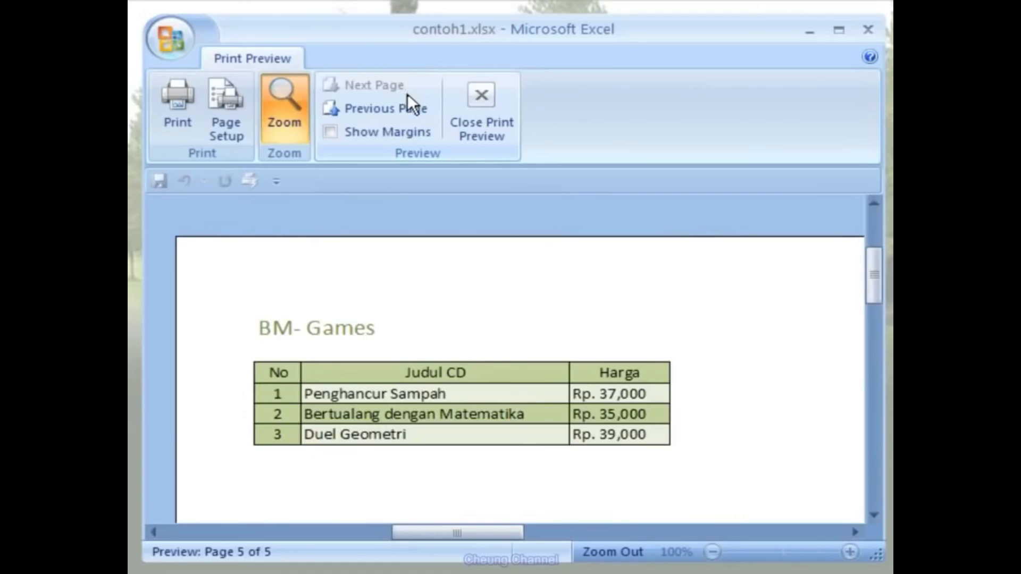
pyautogui.click(181, 136)
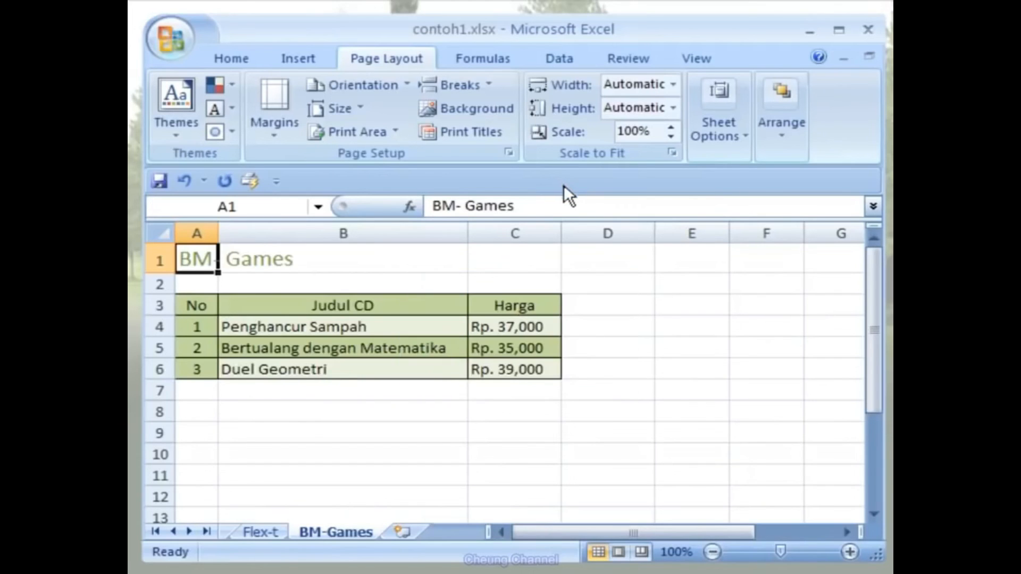
# - Set the range A1:C9 on the Flex- T for Kids sheet as the print area
pyautogui.click(173, 531)
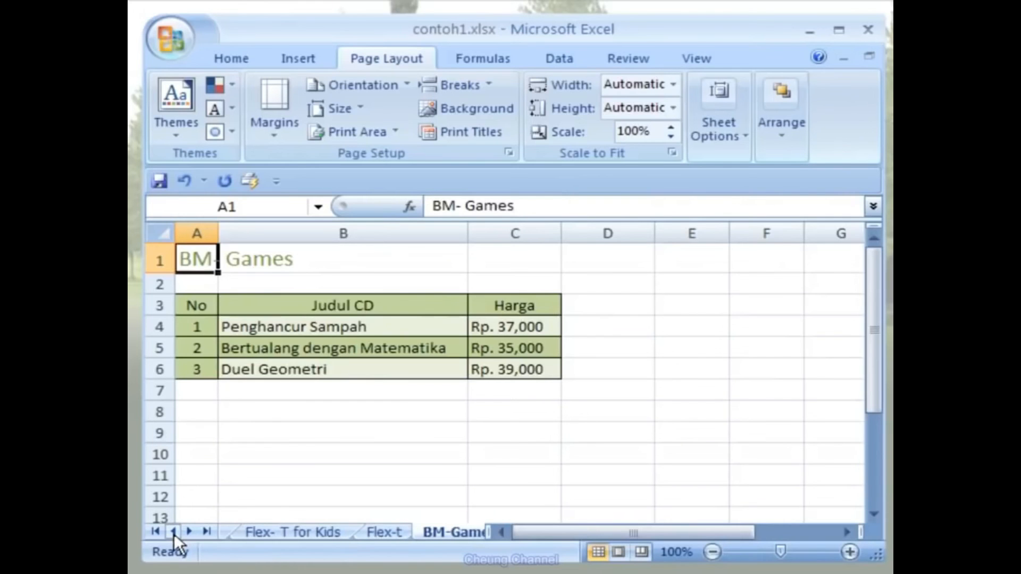
pyautogui.click(247, 533)
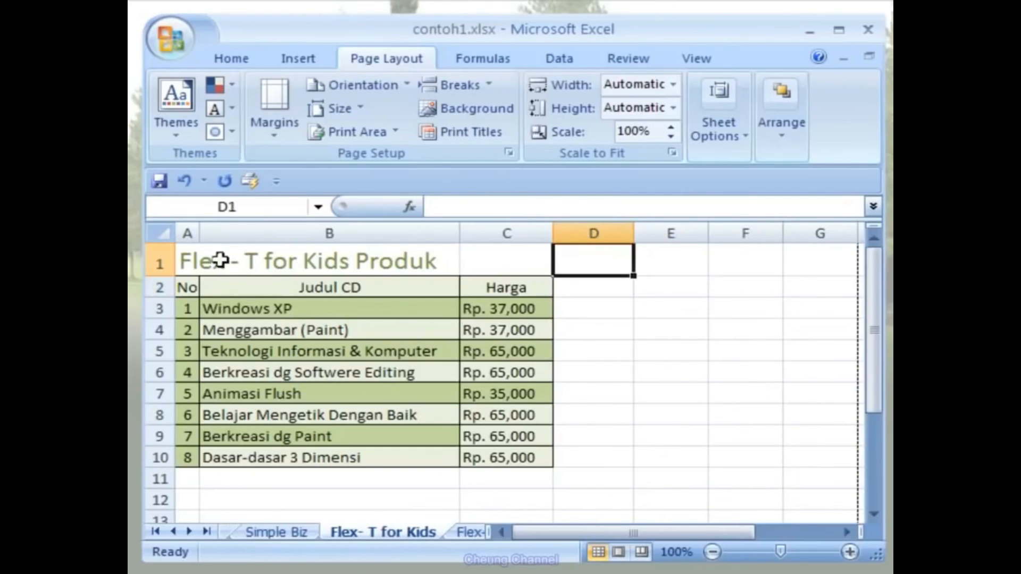
pyautogui.moveTo(185, 264); pyautogui.dragTo(505, 431)
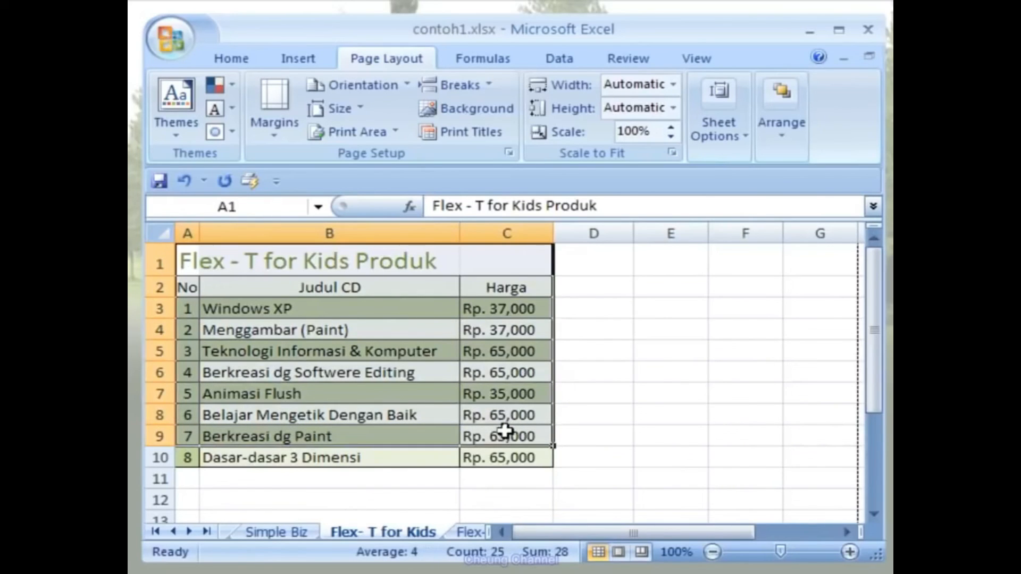
pyautogui.click(387, 130)
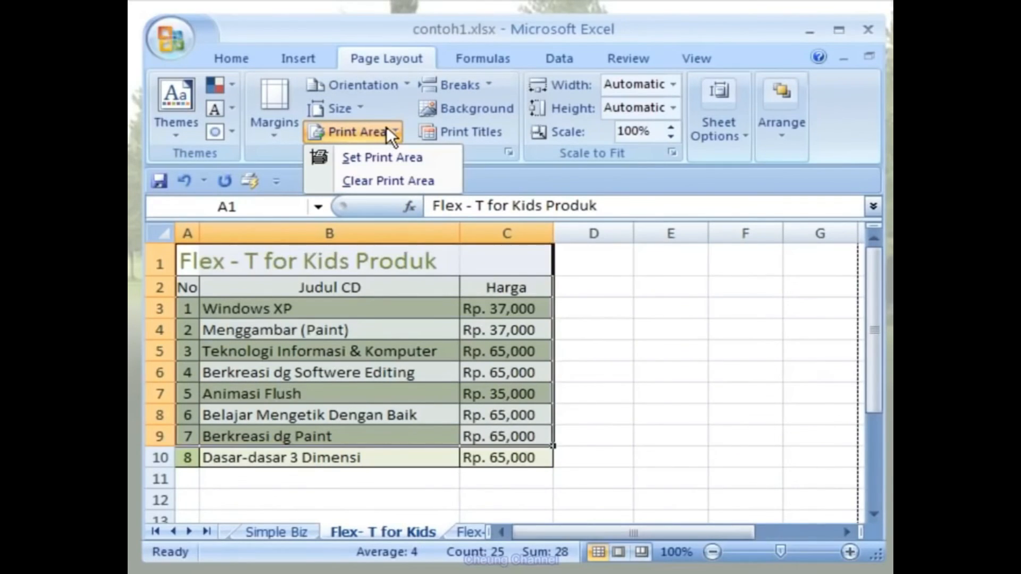
pyautogui.click(421, 163)
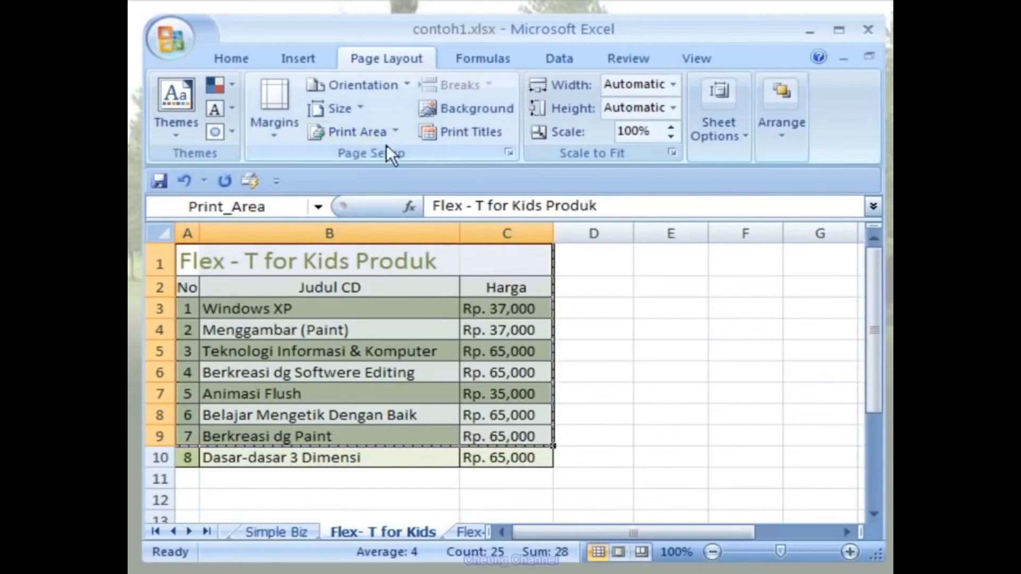
# - Check the print area of the Flex- T for Kids sheet in Print Preview, and return to the worksheet
pyautogui.click(190, 47)
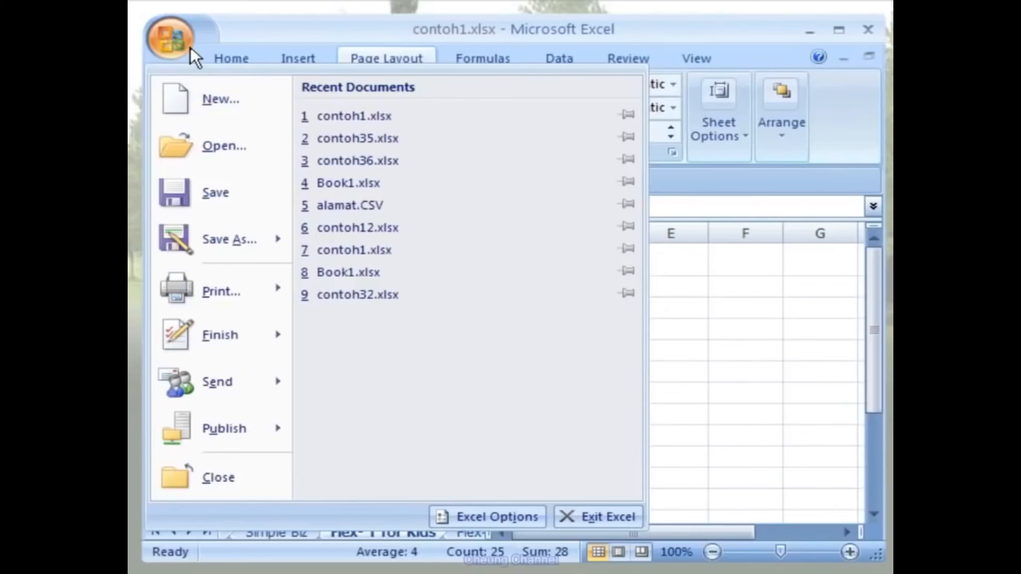
pyautogui.moveTo(278, 291)
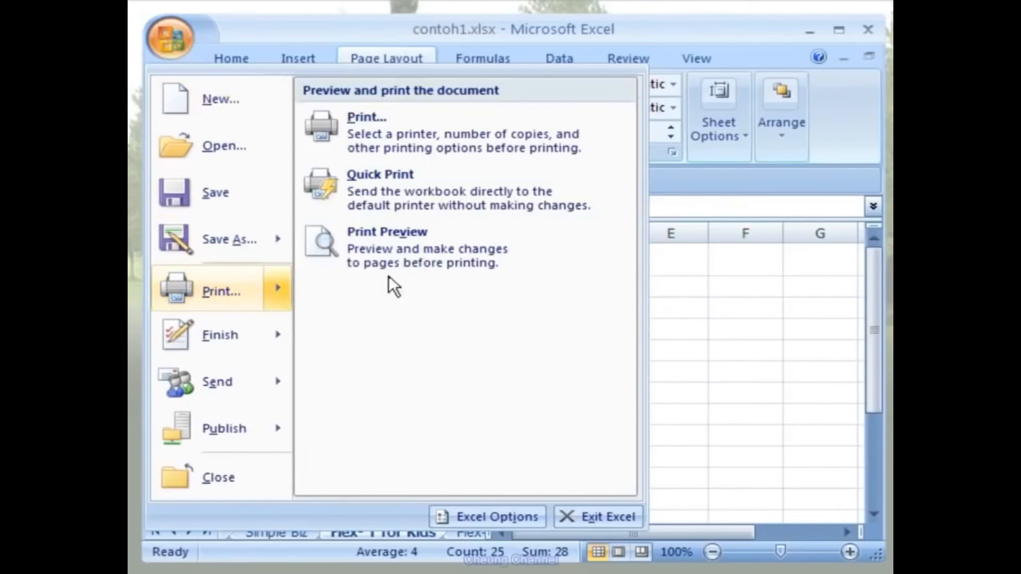
pyautogui.click(544, 270)
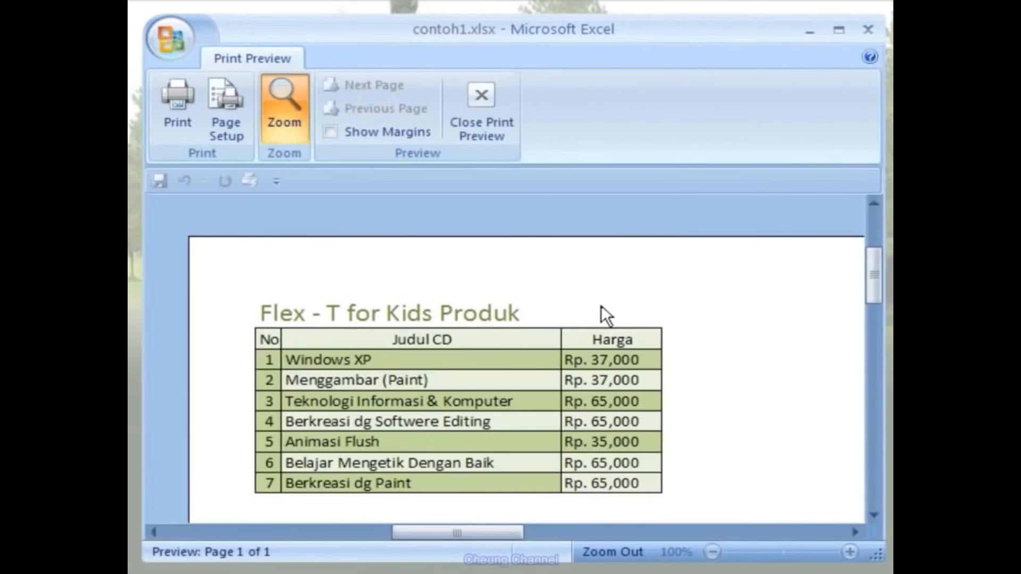
pyautogui.moveTo(876, 276)
pyautogui.mouseDown()
pyautogui.moveTo(876, 297)
pyautogui.moveTo(874, 283)
pyautogui.mouseUp()
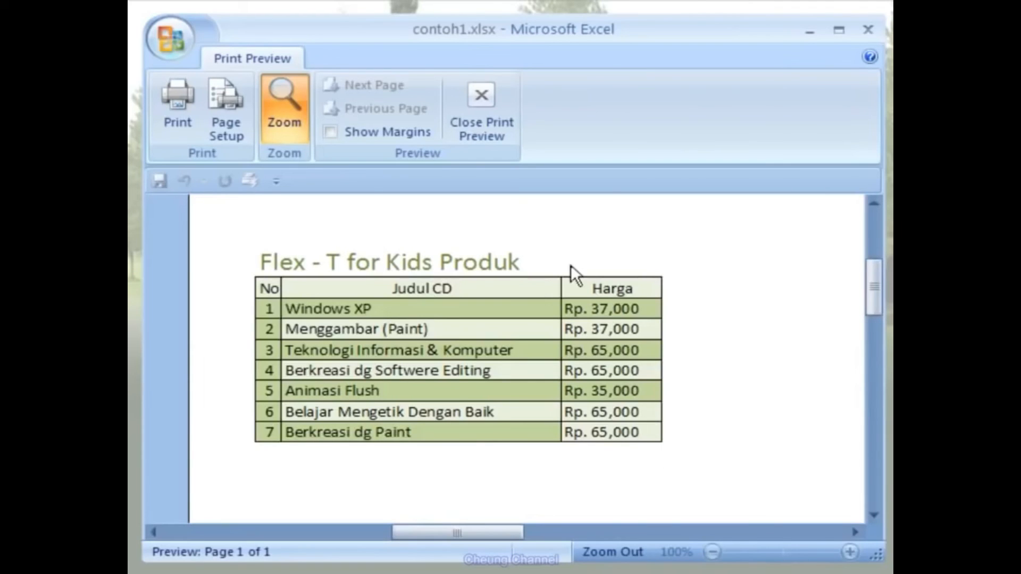
pyautogui.click(501, 123)
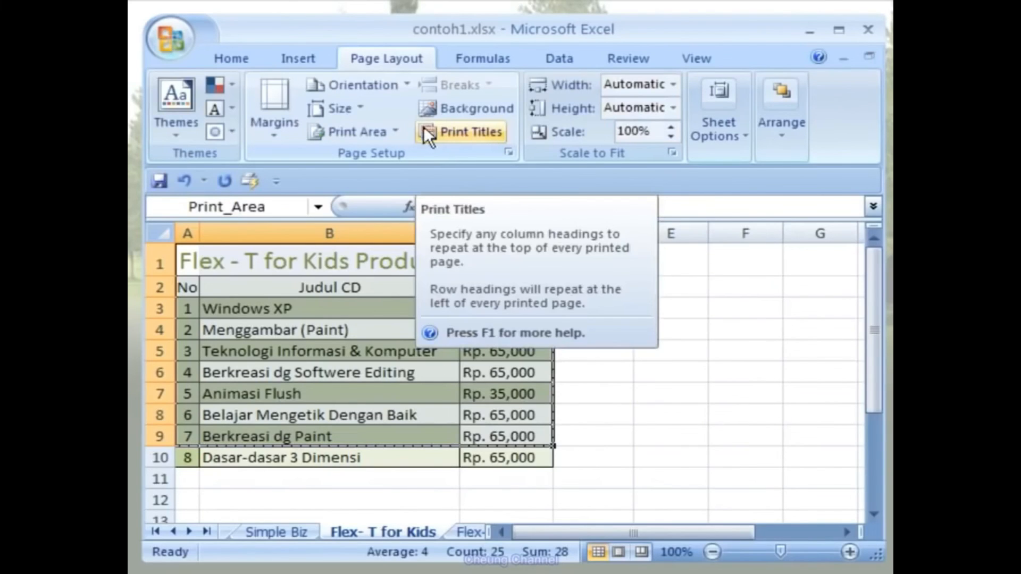
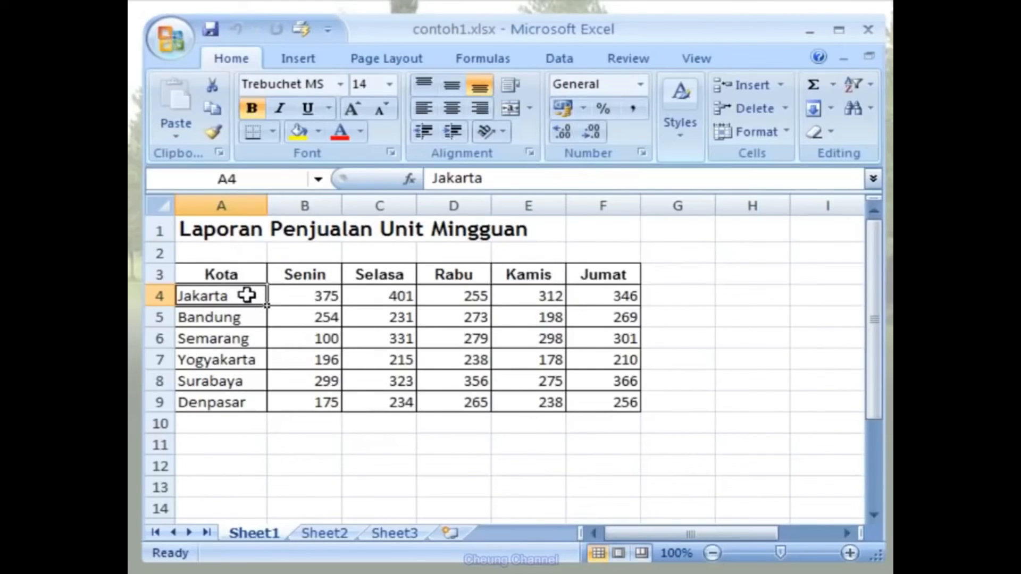
# - Add a Text That Contains rule for "Semarang" to the city names in A4:A9, using Green Fill with Dark Green Text
pyautogui.moveTo(246, 295); pyautogui.dragTo(248, 393)
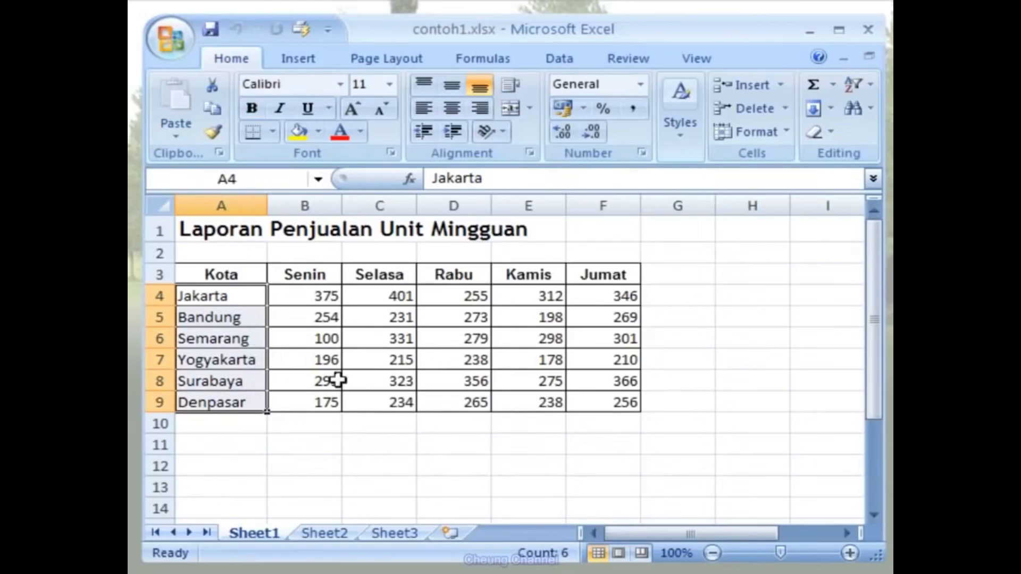
pyautogui.click(687, 146)
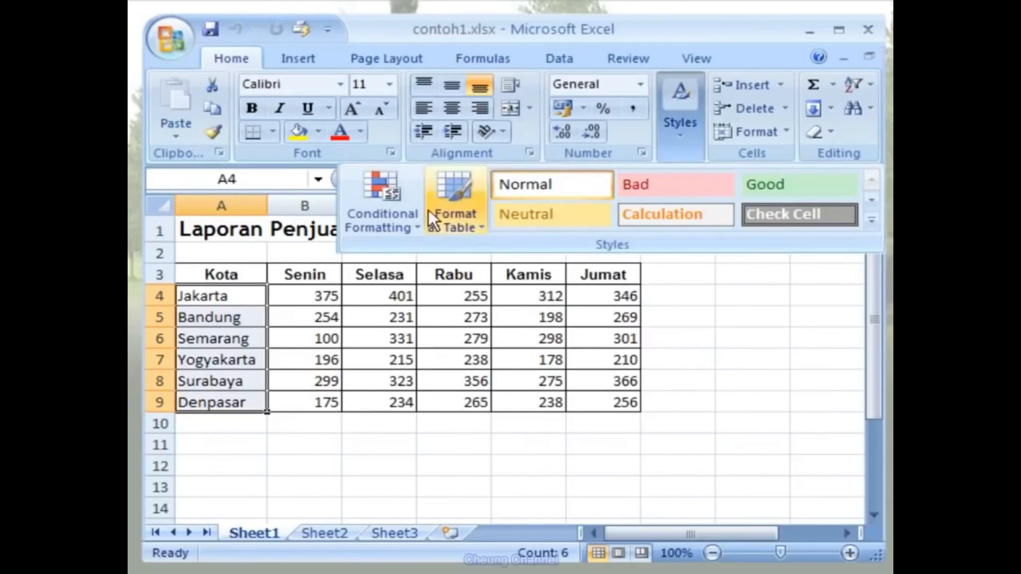
pyautogui.click(413, 225)
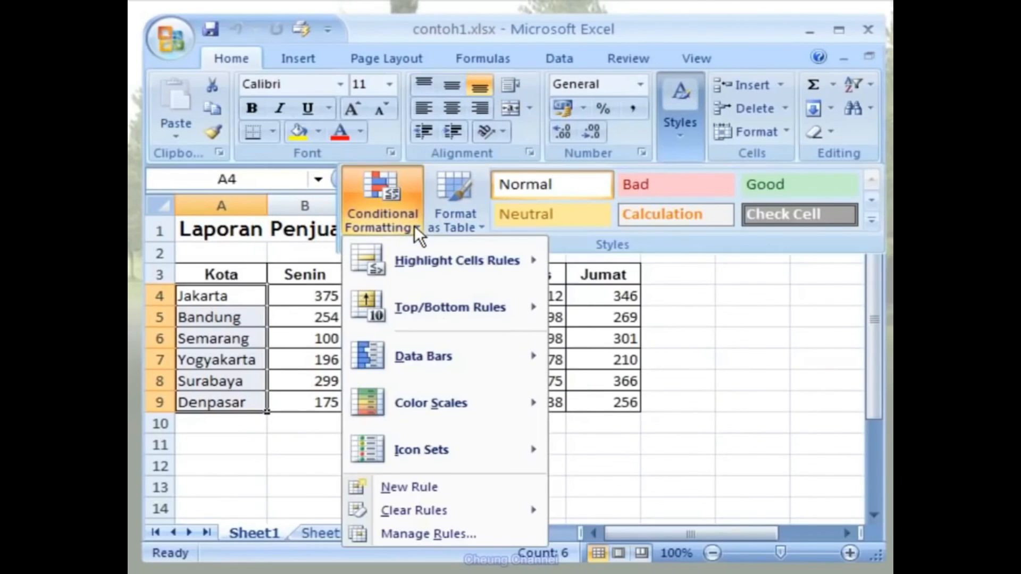
pyautogui.moveTo(485, 259)
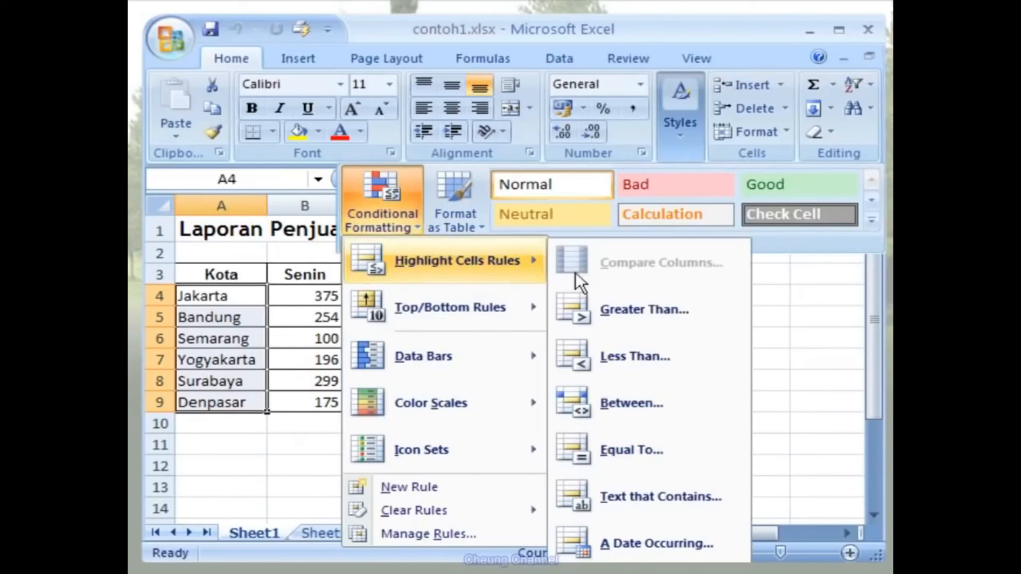
pyautogui.click(726, 493)
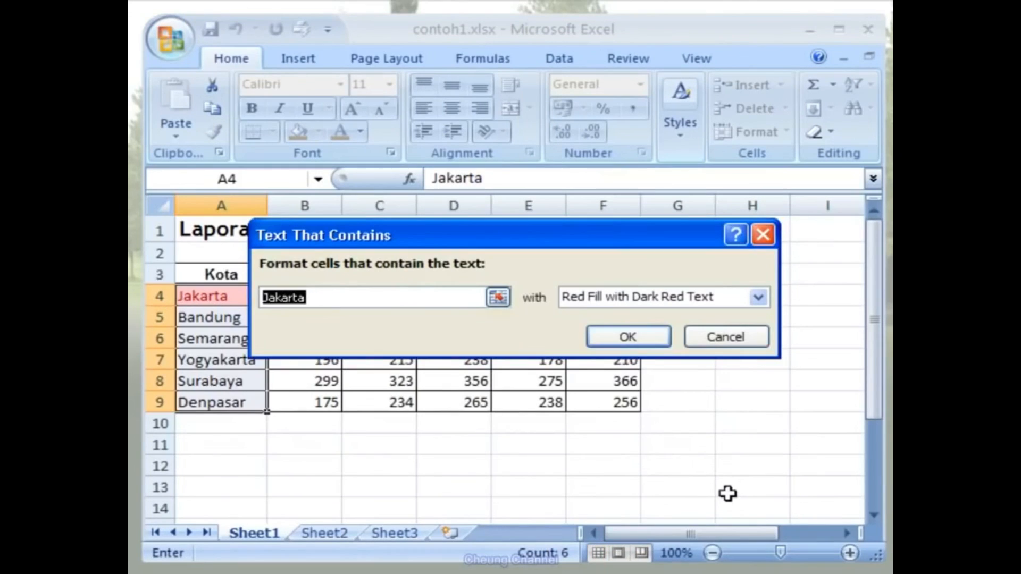
pyautogui.write('Semarang')
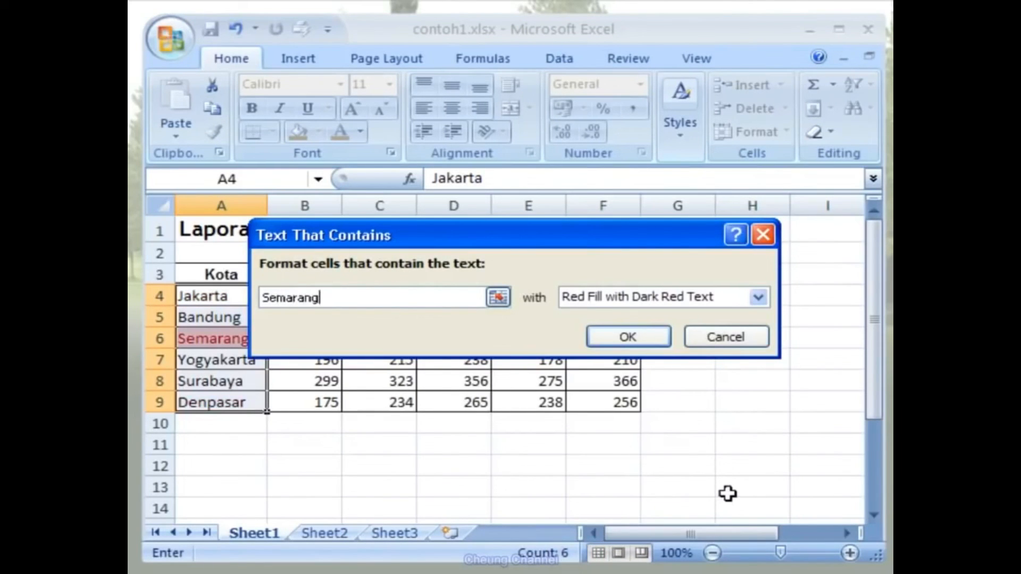
pyautogui.click(758, 297)
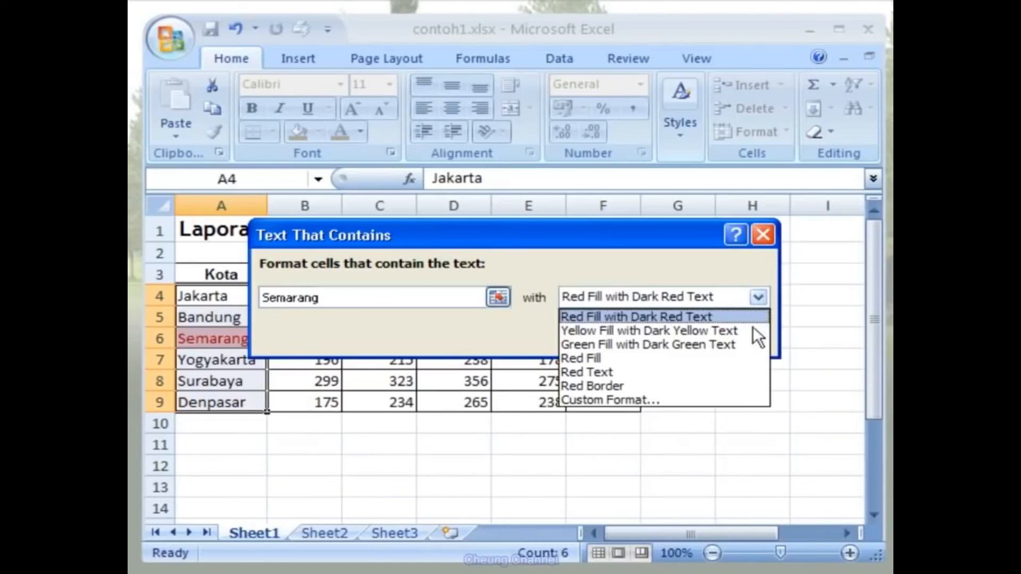
pyautogui.click(752, 345)
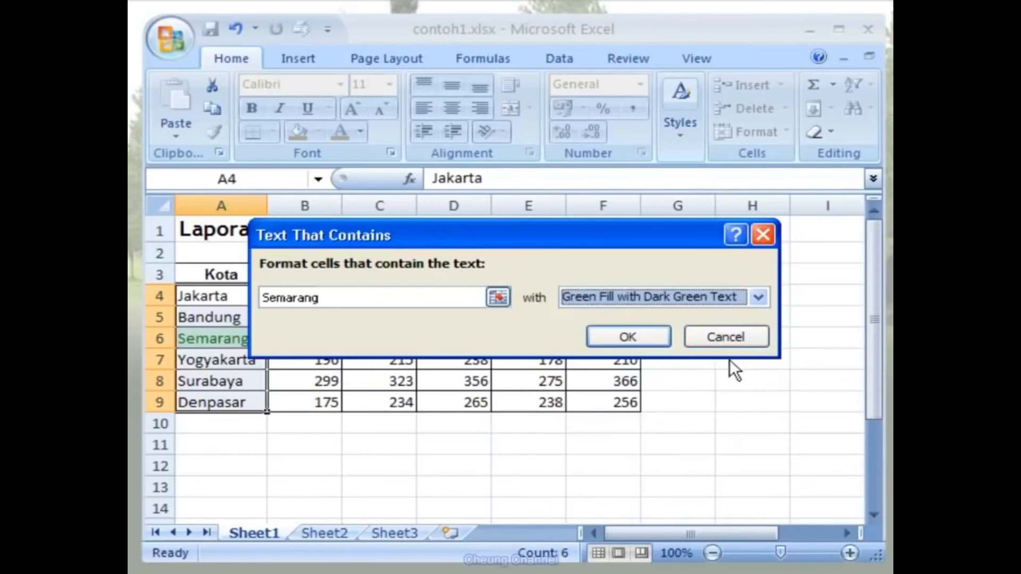
pyautogui.click(656, 337)
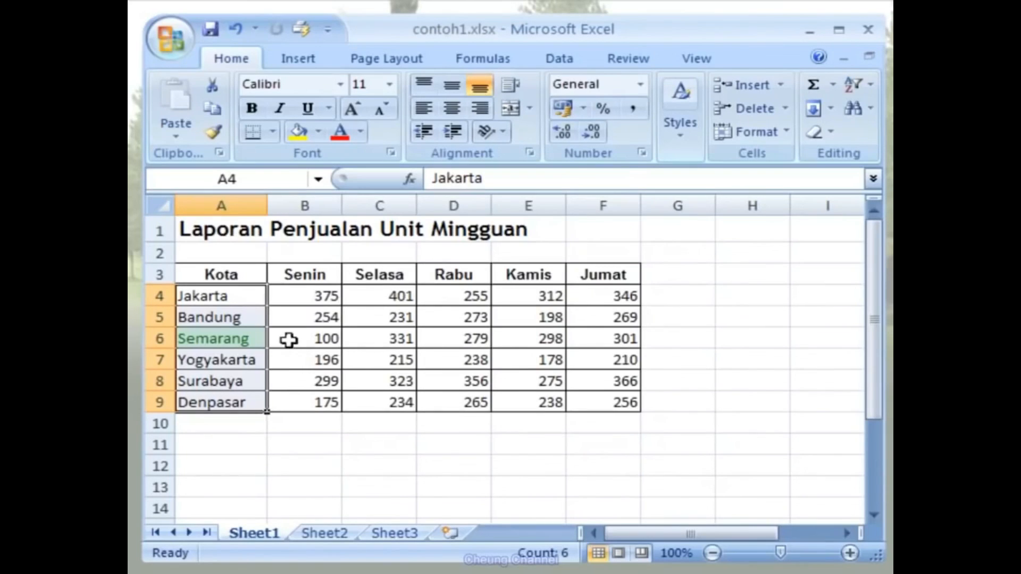
# - Highlight the Senin values in B4:B9 that are greater than 200 with Yellow Fill with Dark Yellow Text
pyautogui.click(297, 293)
pyautogui.moveTo(296, 292); pyautogui.dragTo(284, 392)
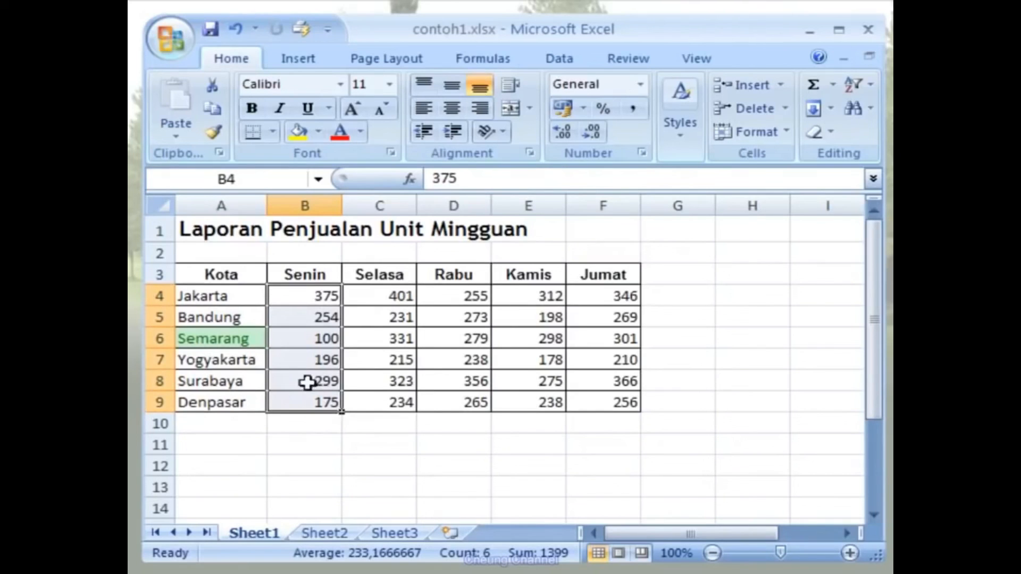
pyautogui.click(686, 146)
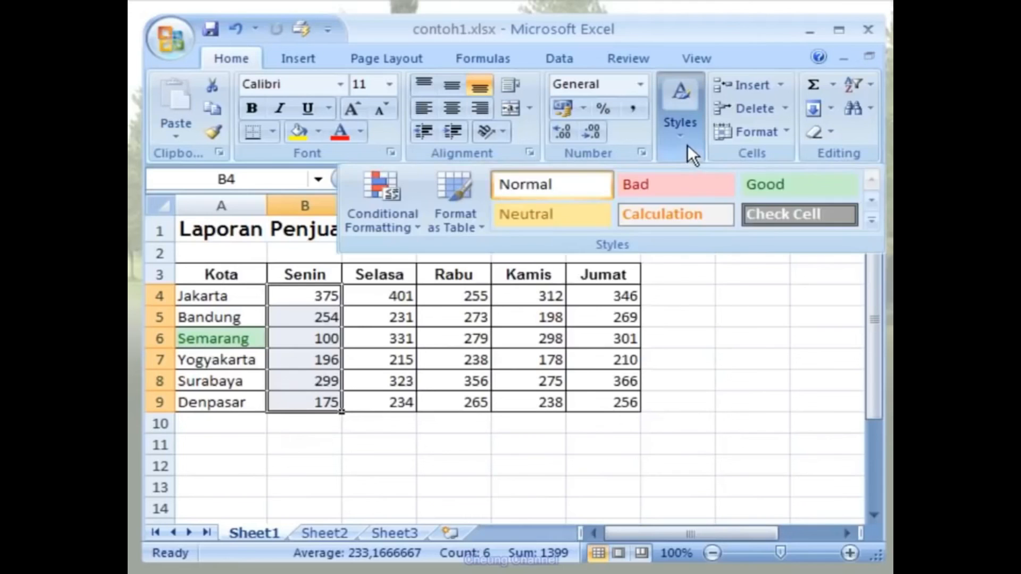
pyautogui.click(416, 226)
pyautogui.moveTo(483, 258)
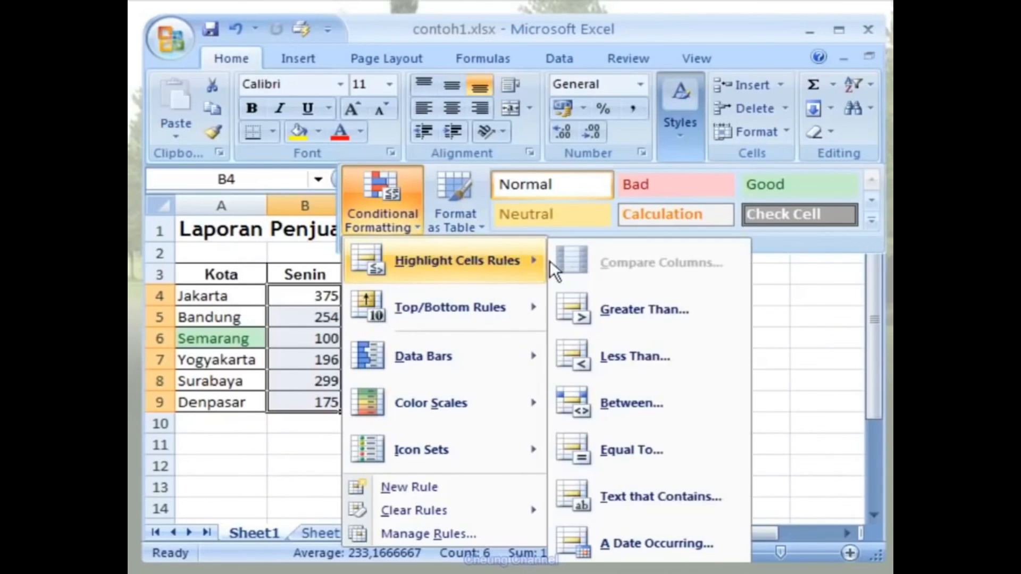
pyautogui.click(715, 311)
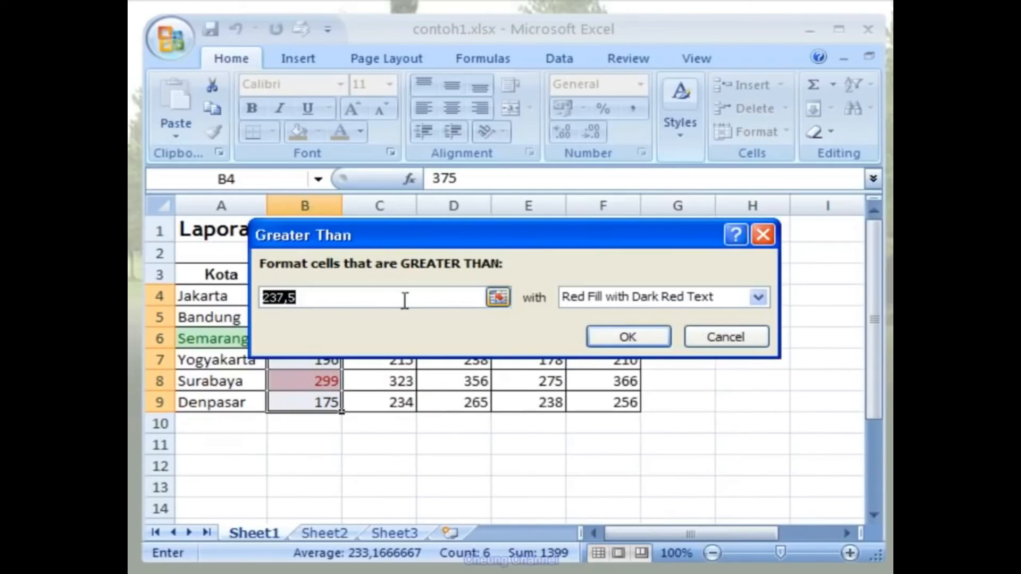
pyautogui.write('200')
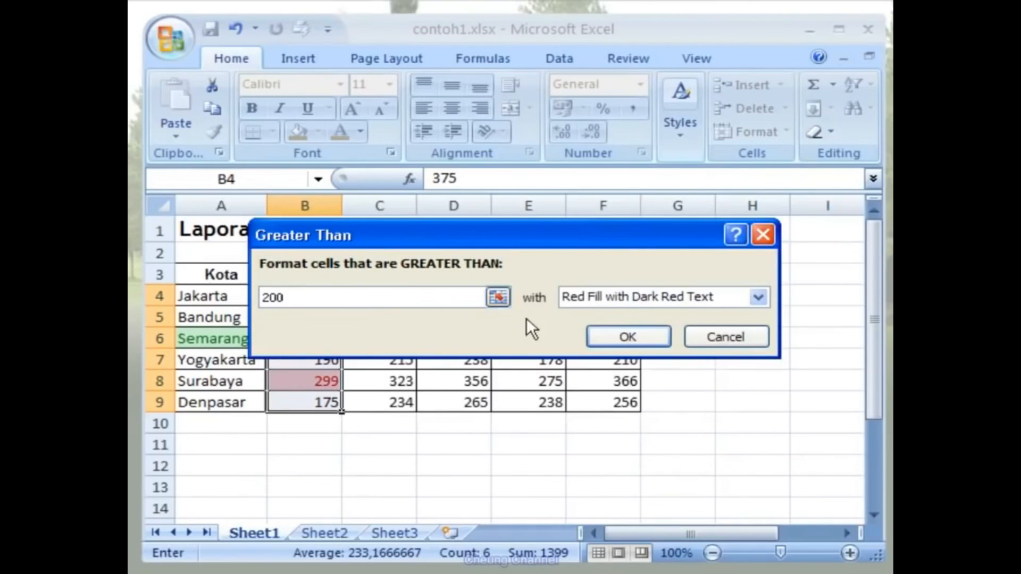
pyautogui.click(757, 296)
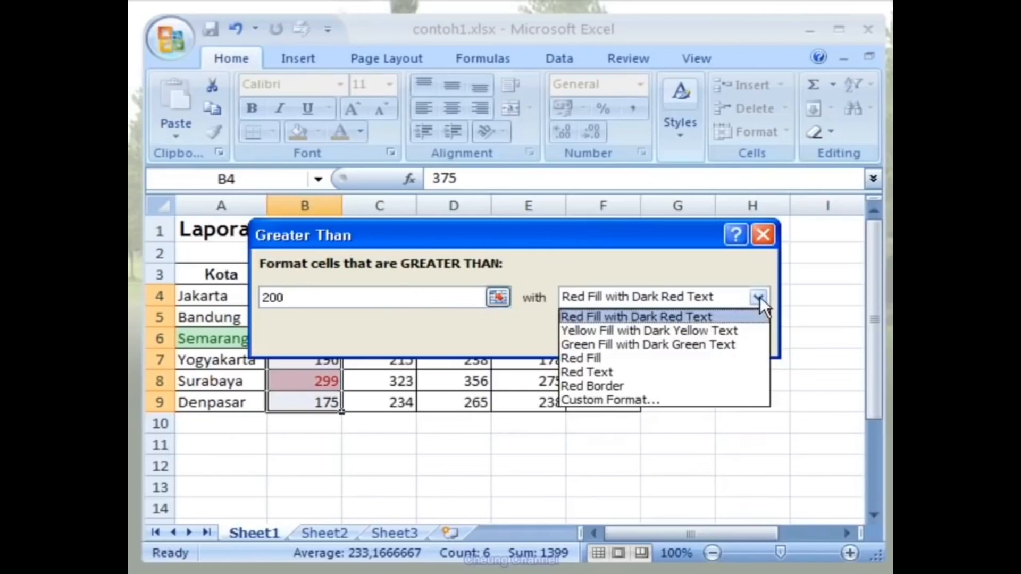
pyautogui.click(756, 328)
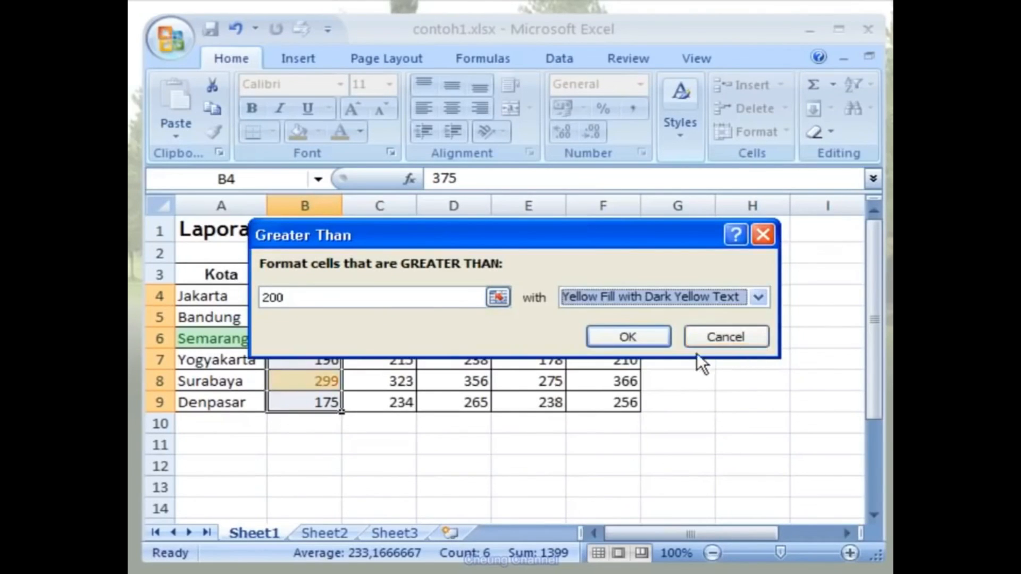
pyautogui.click(657, 341)
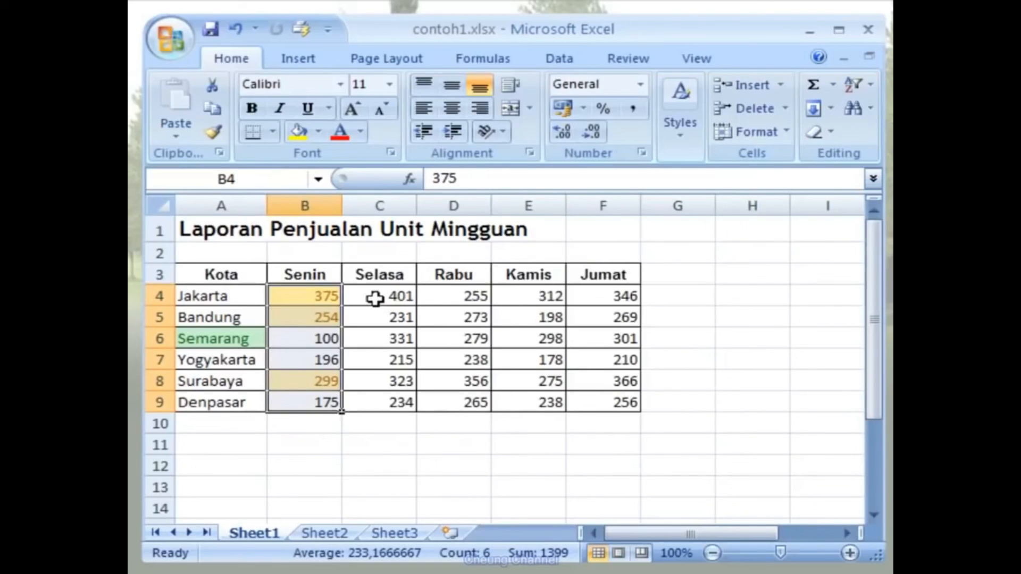
# - Highlight the above-average Selasa values in C4:C9 with Red Fill with Dark Red Text
pyautogui.moveTo(371, 296); pyautogui.dragTo(367, 394)
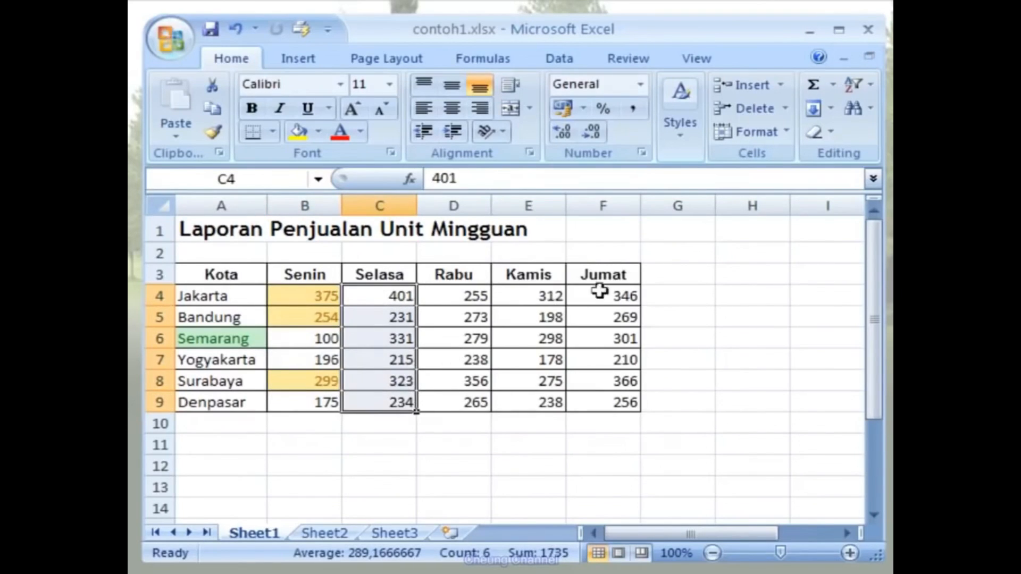
pyautogui.click(690, 152)
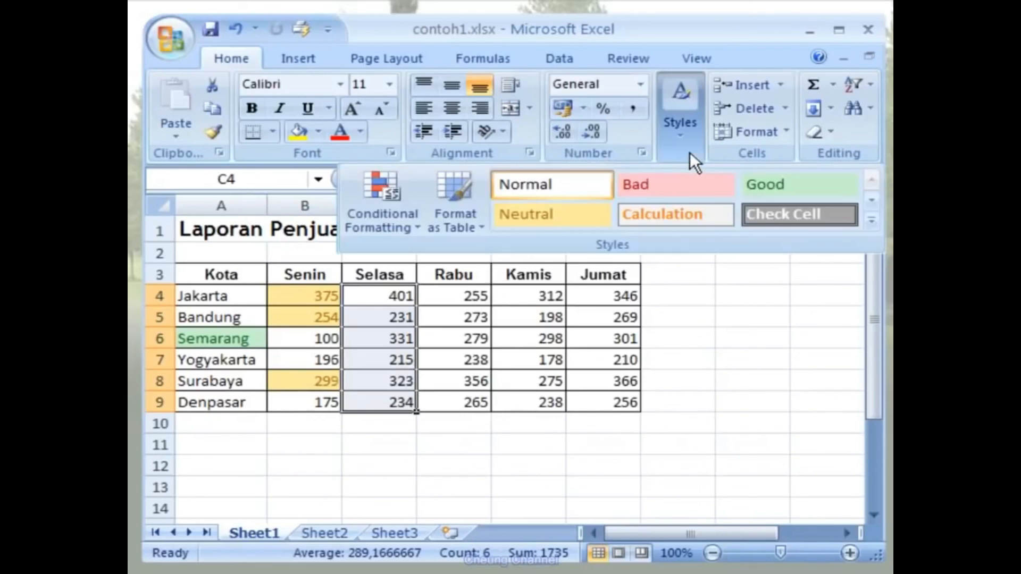
pyautogui.click(417, 222)
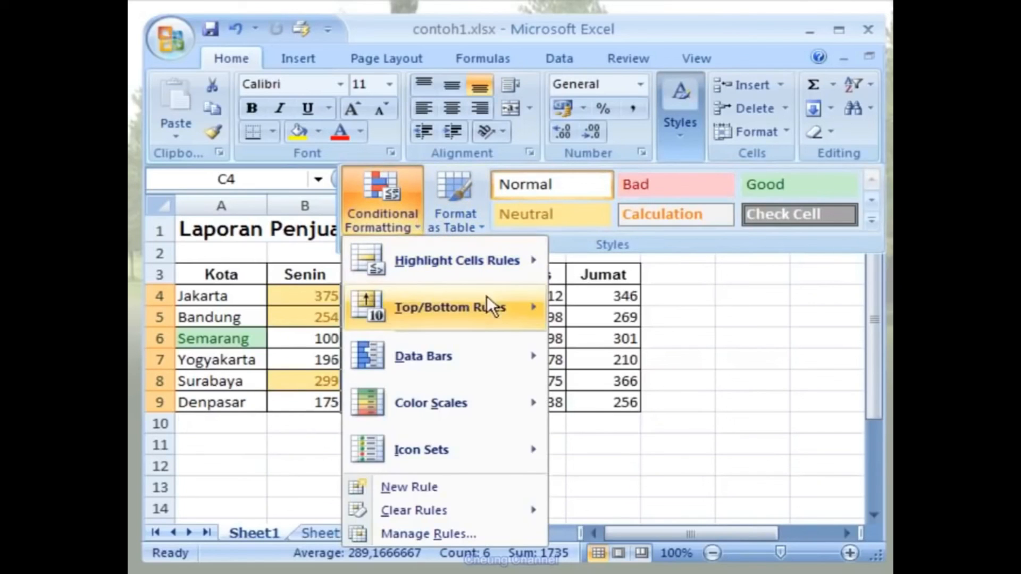
pyautogui.moveTo(491, 317)
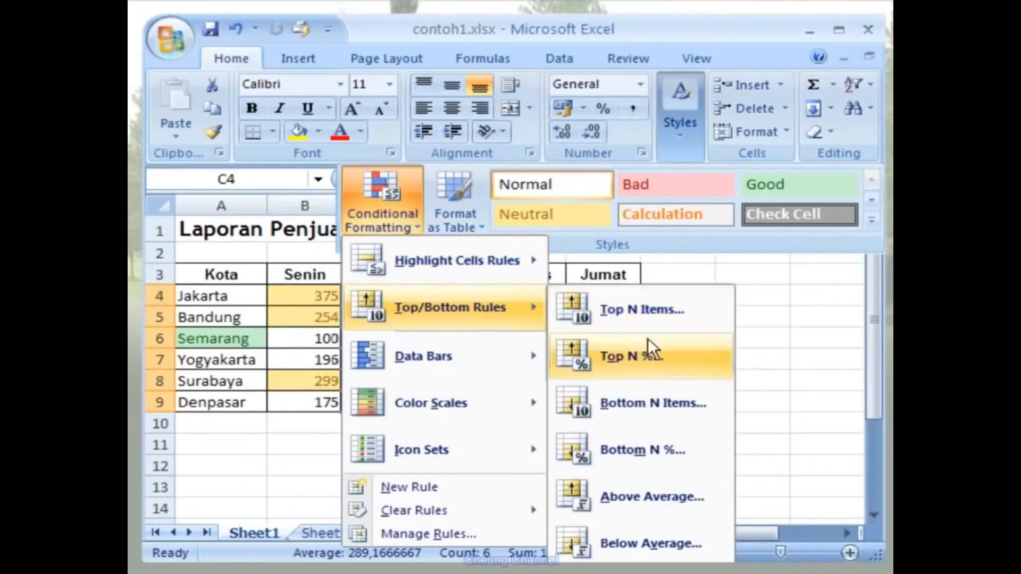
pyautogui.click(713, 490)
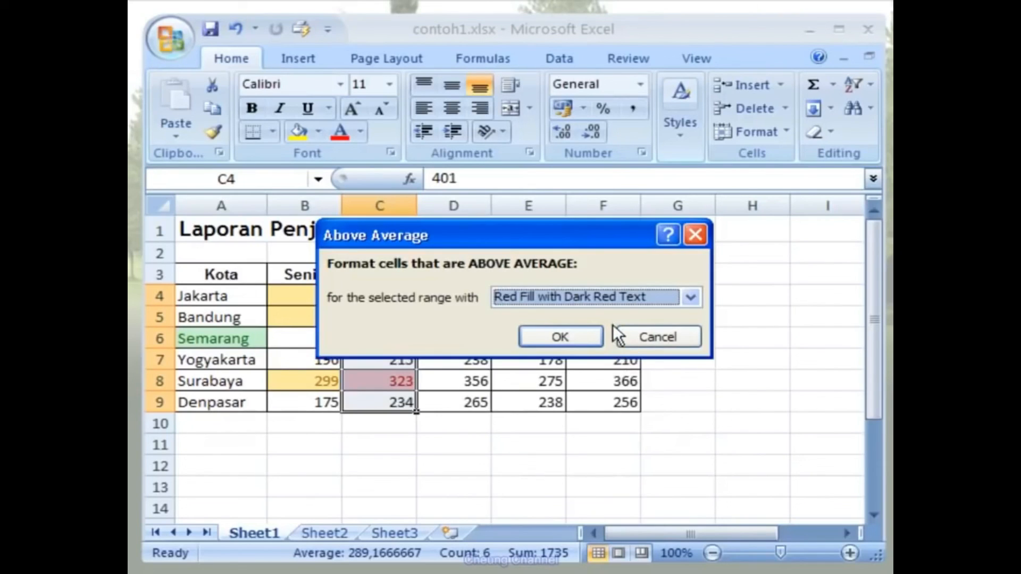
pyautogui.click(595, 340)
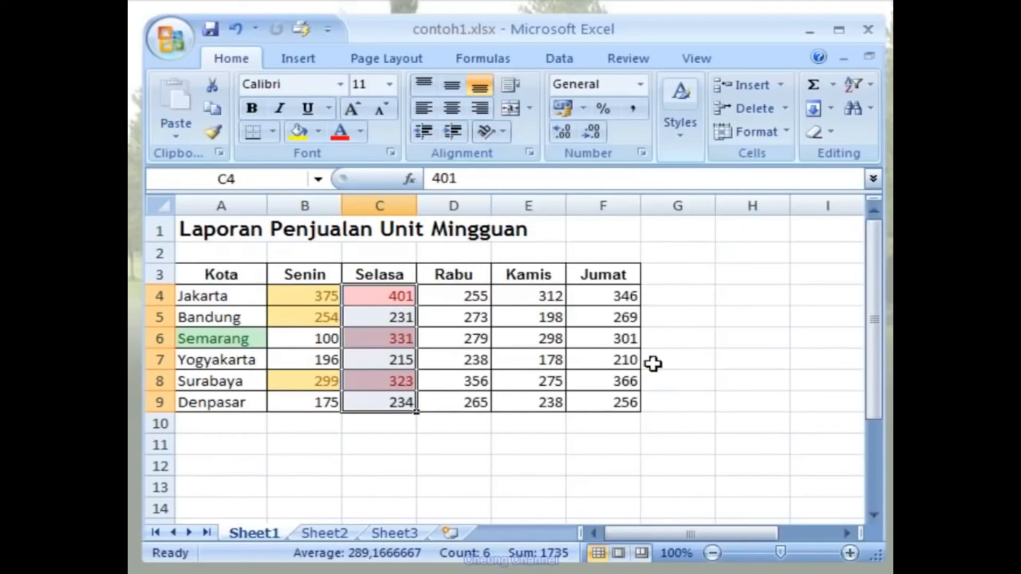
# - Apply light blue data bars to the Rabu values in D4:D9
pyautogui.moveTo(470, 296); pyautogui.dragTo(471, 394)
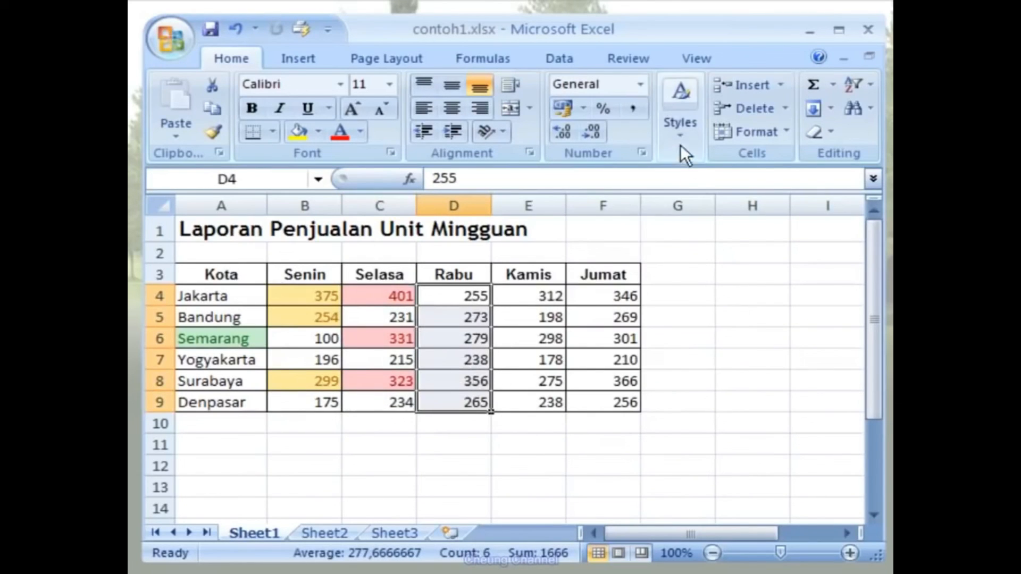
pyautogui.click(681, 143)
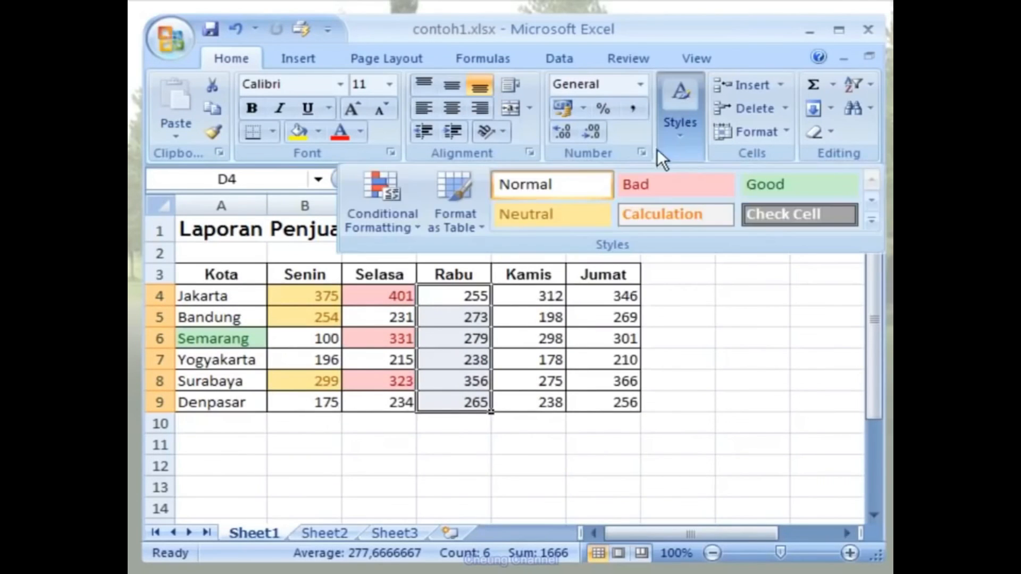
pyautogui.click(417, 225)
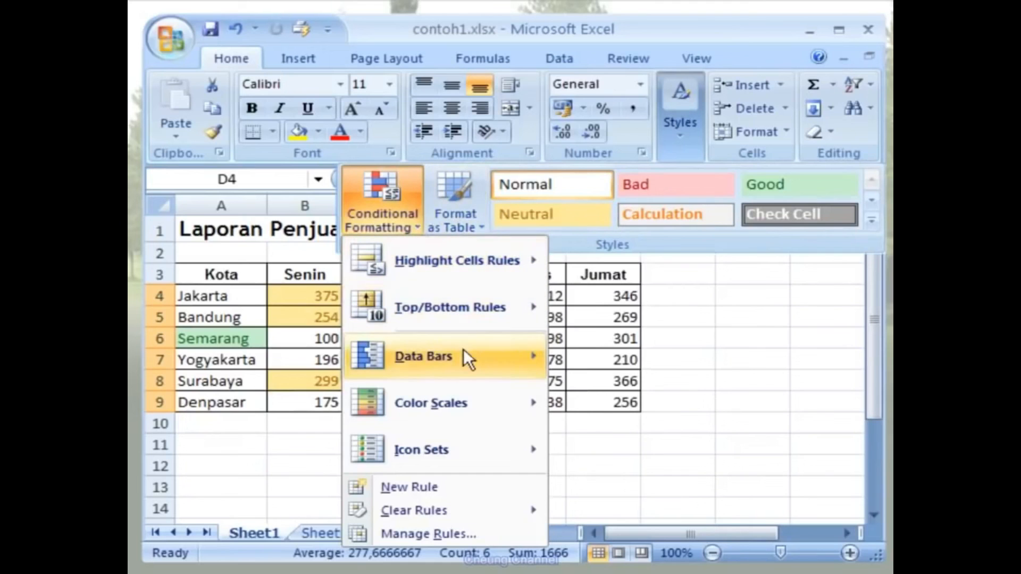
pyautogui.moveTo(466, 355)
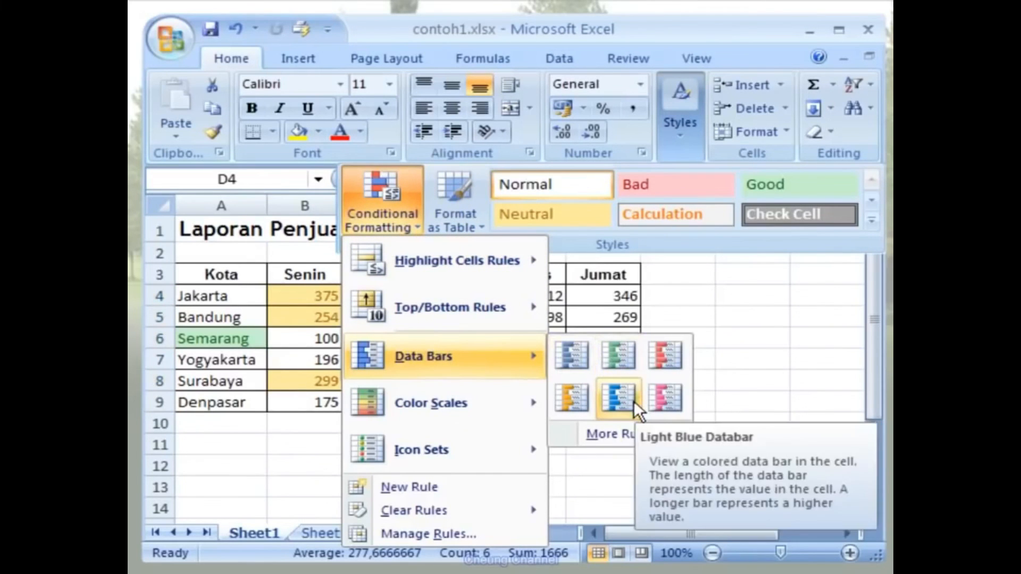
pyautogui.click(619, 399)
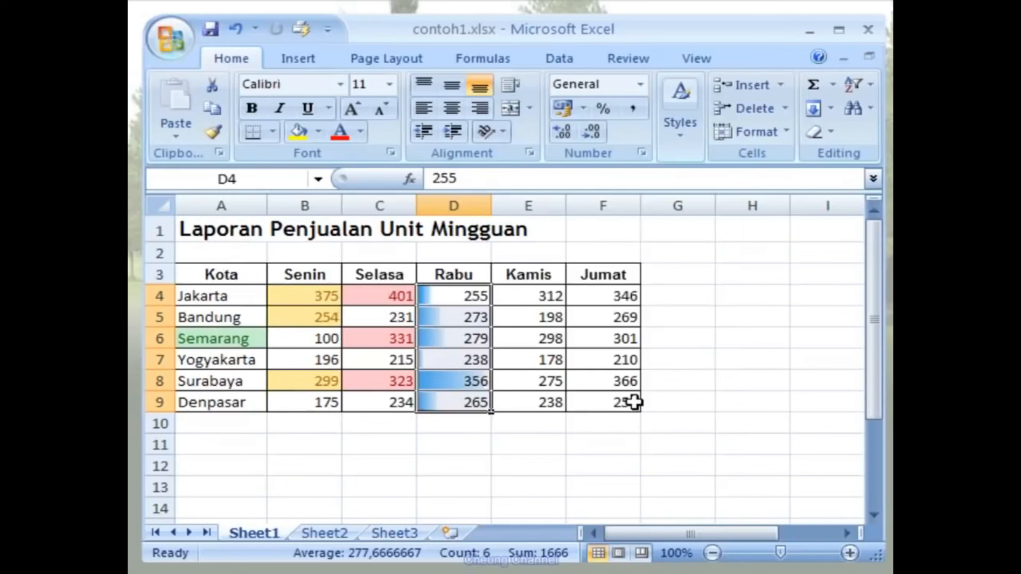
# - Apply the blue-yellow-red color scale to the Kamis values in E4:E9, with blue for the highest values
pyautogui.moveTo(513, 298); pyautogui.dragTo(507, 393)
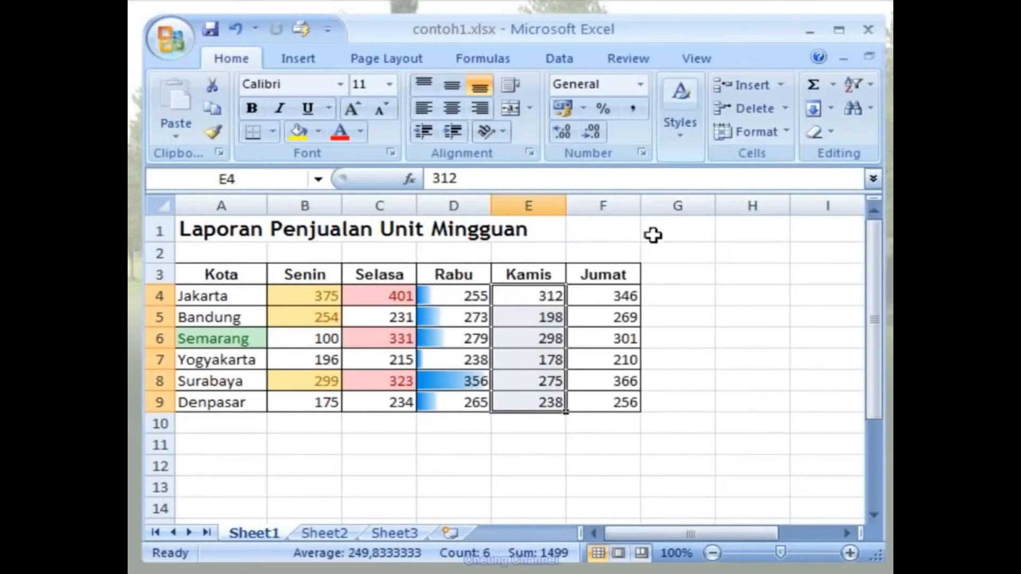
pyautogui.click(691, 140)
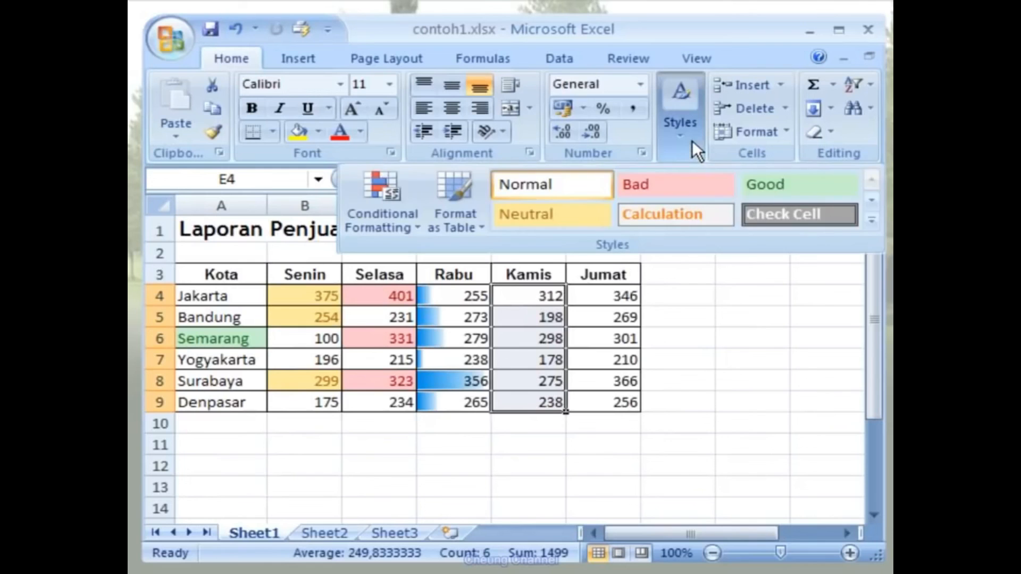
pyautogui.click(413, 224)
pyautogui.moveTo(417, 257)
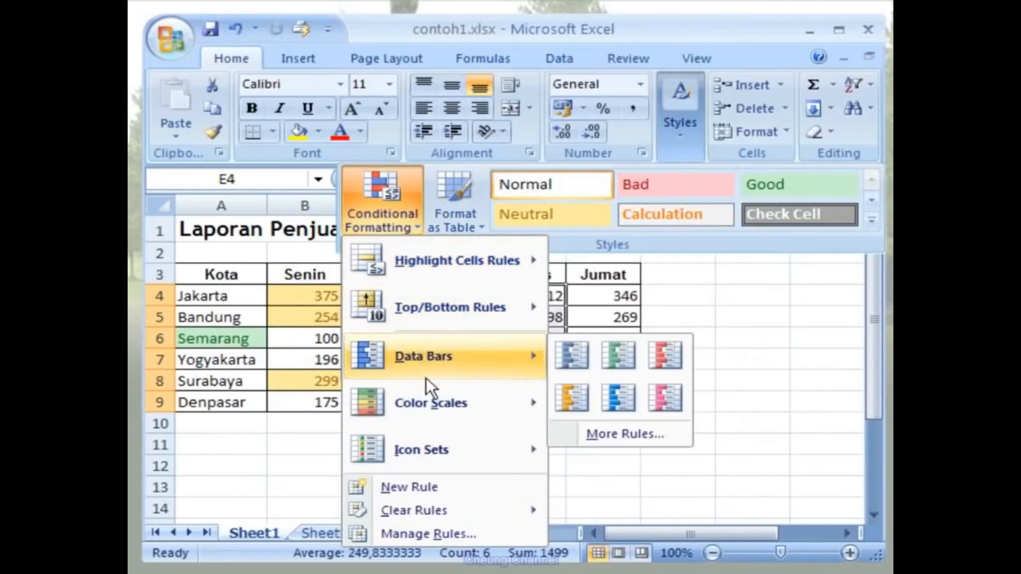
pyautogui.moveTo(429, 393)
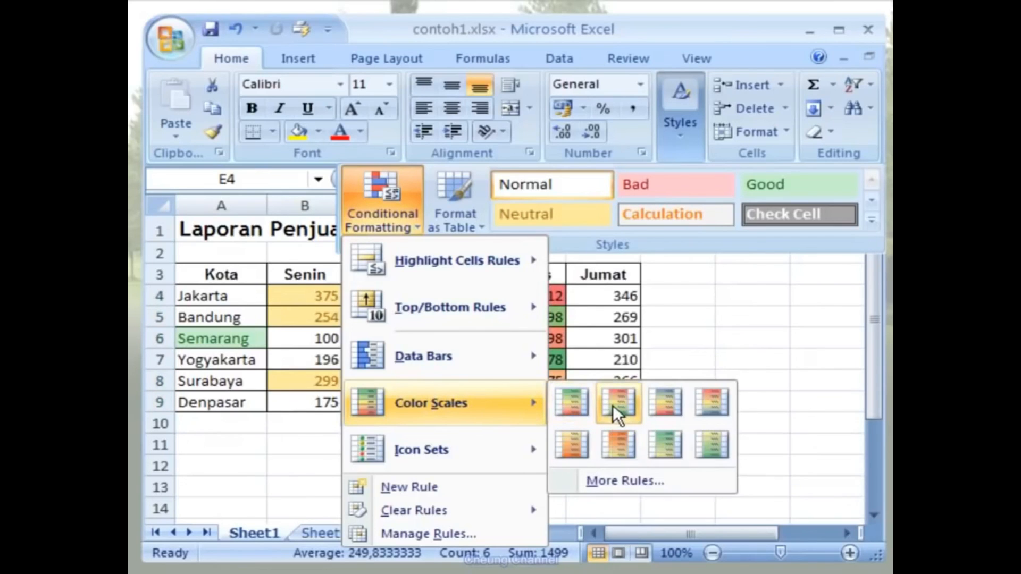
pyautogui.click(649, 404)
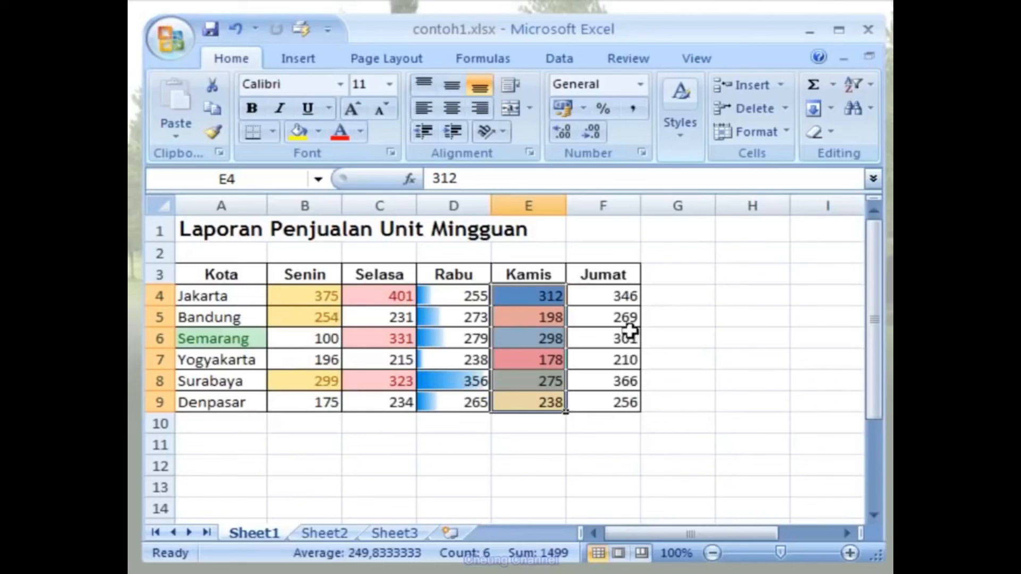
# - Apply the icon set of four colored arrows to the Jumat values in F4:F9, then deselect the range
pyautogui.moveTo(609, 294); pyautogui.dragTo(604, 397)
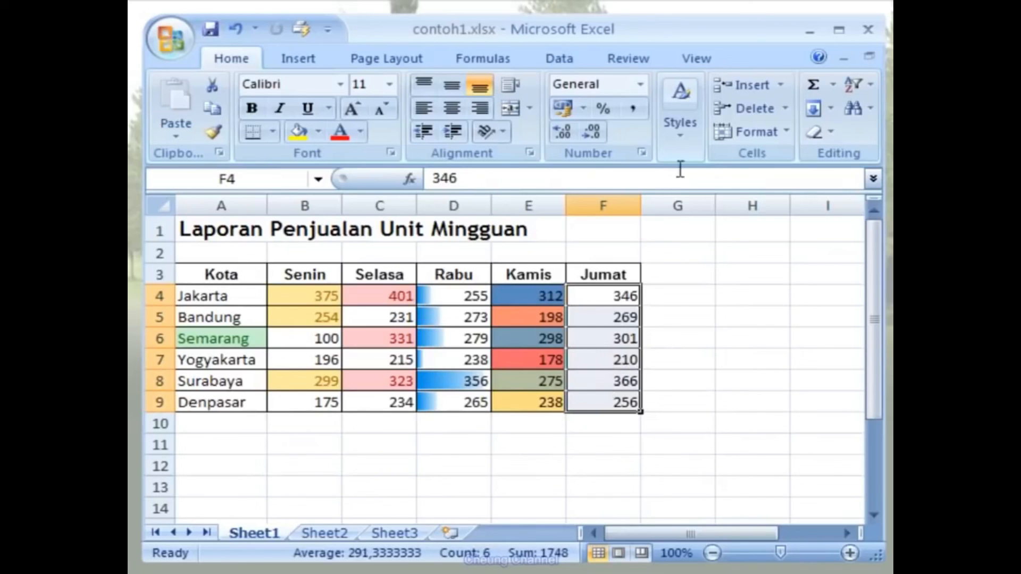
pyautogui.click(688, 135)
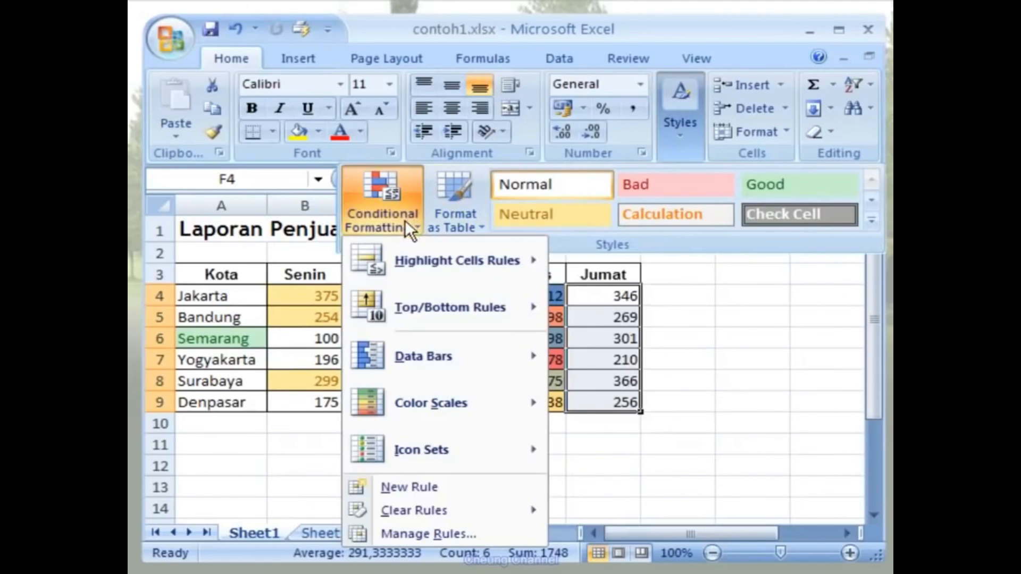
pyautogui.moveTo(449, 351)
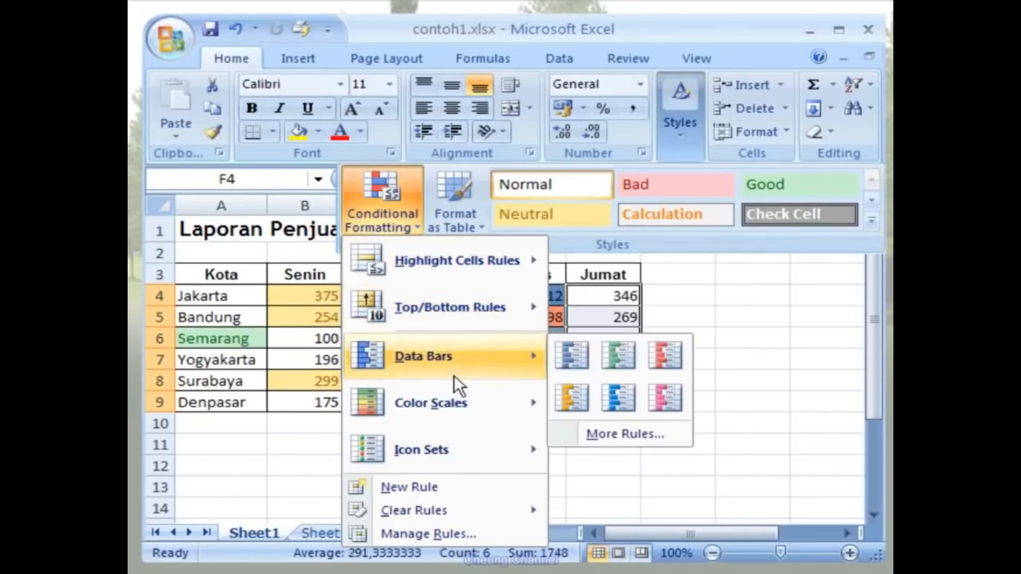
pyautogui.moveTo(456, 394)
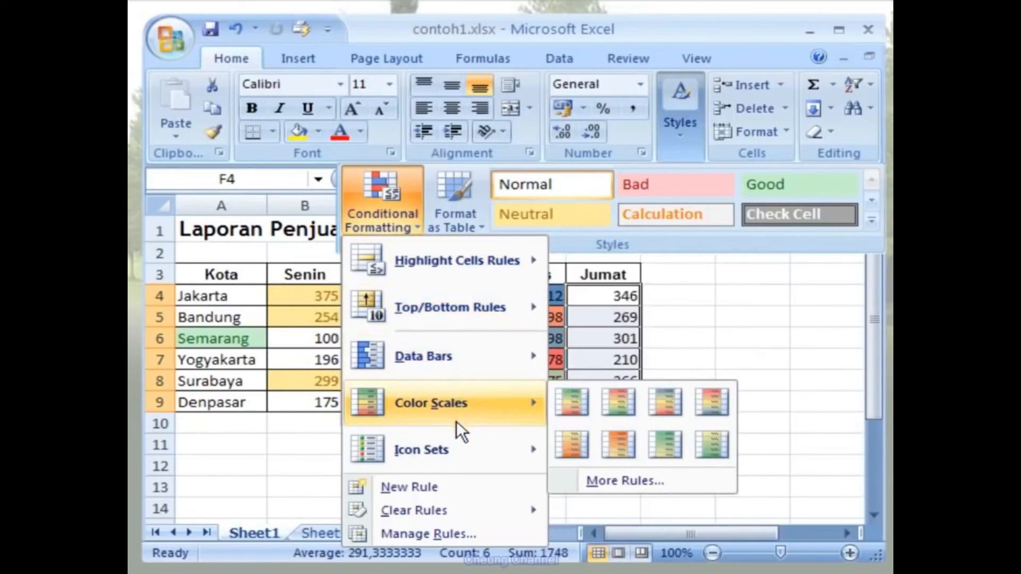
pyautogui.moveTo(466, 428)
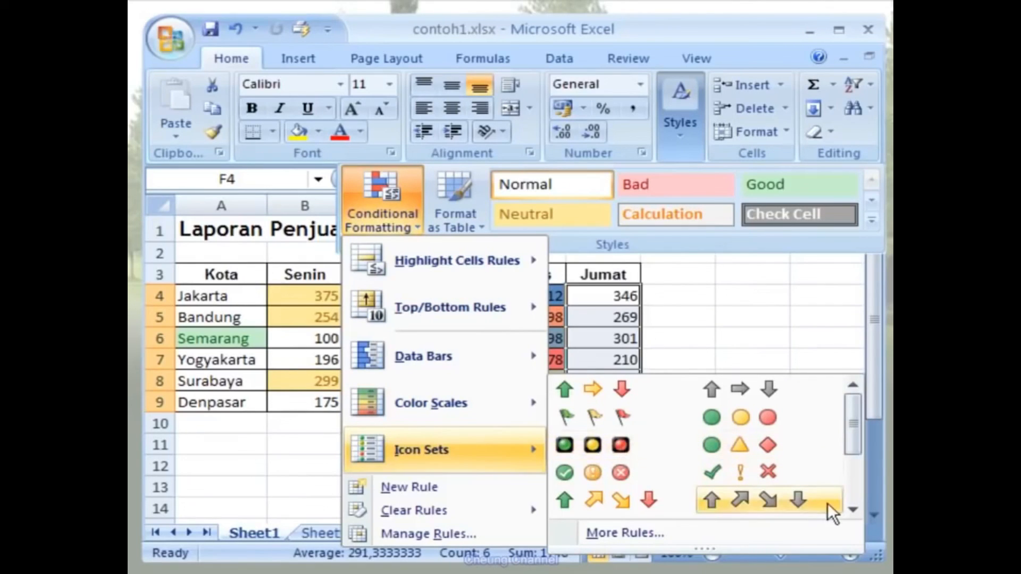
pyautogui.click(850, 511)
pyautogui.click(851, 511)
pyautogui.click(851, 511)
pyautogui.click(850, 511)
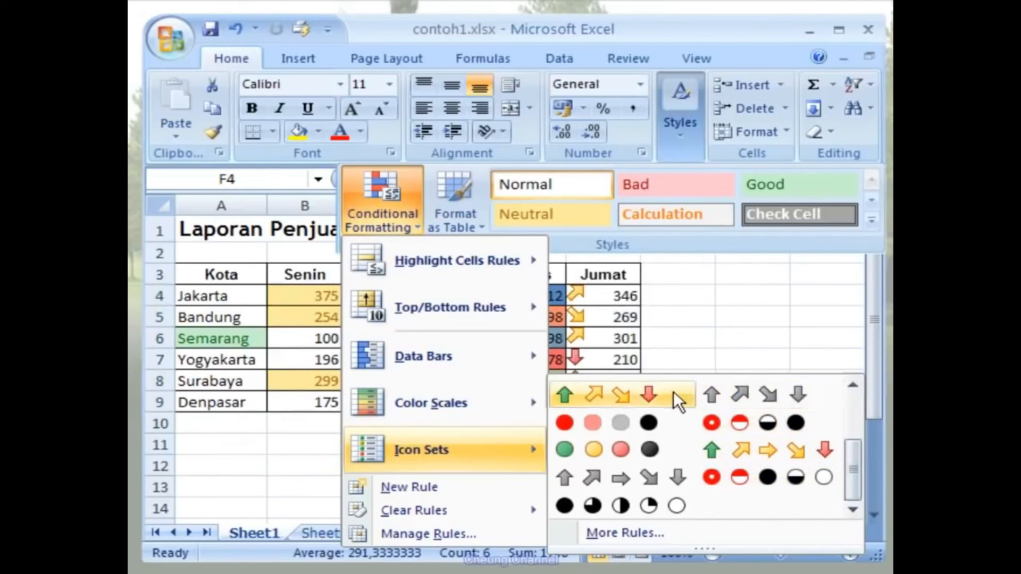
pyautogui.click(853, 386)
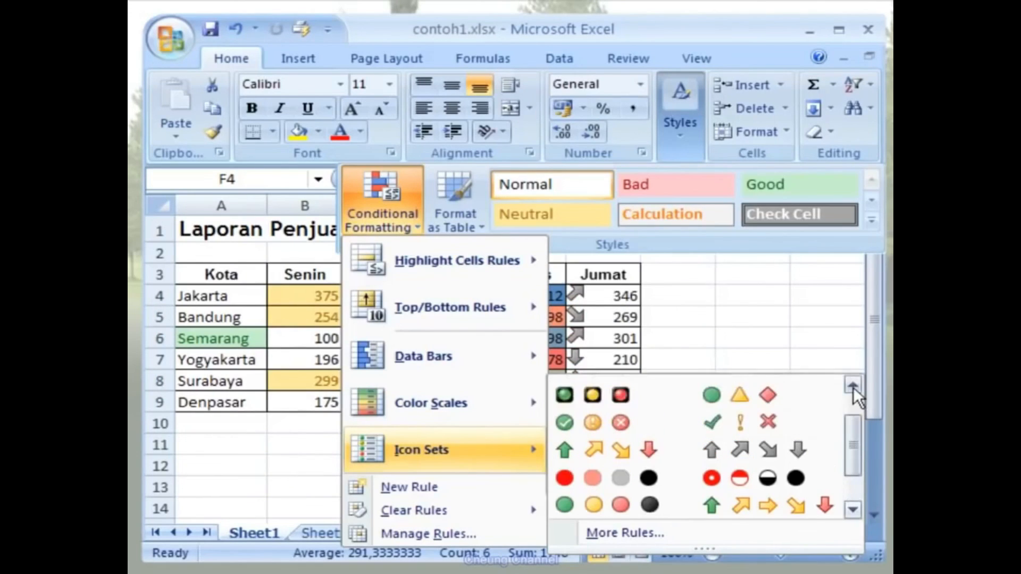
pyautogui.click(853, 387)
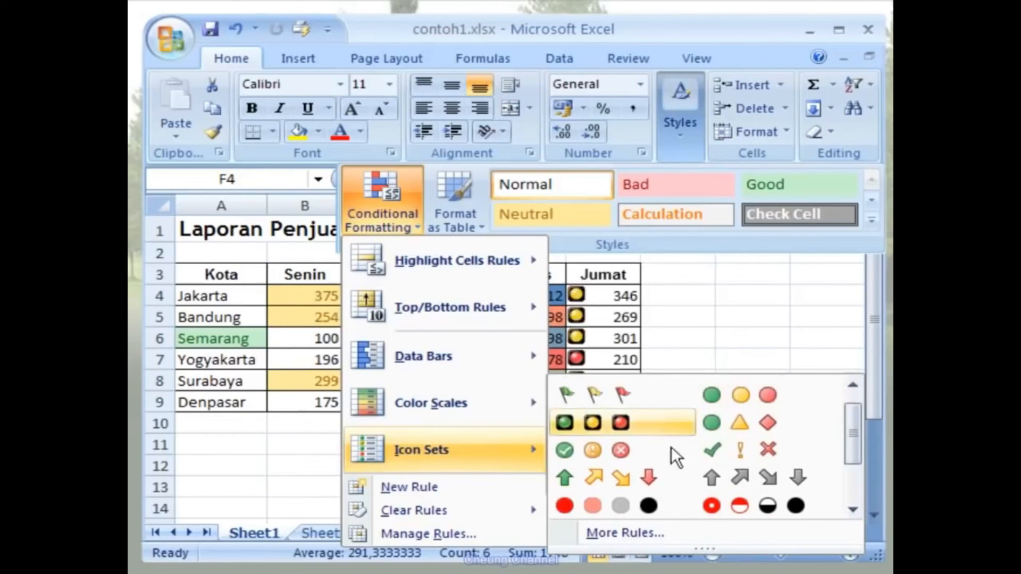
pyautogui.click(677, 475)
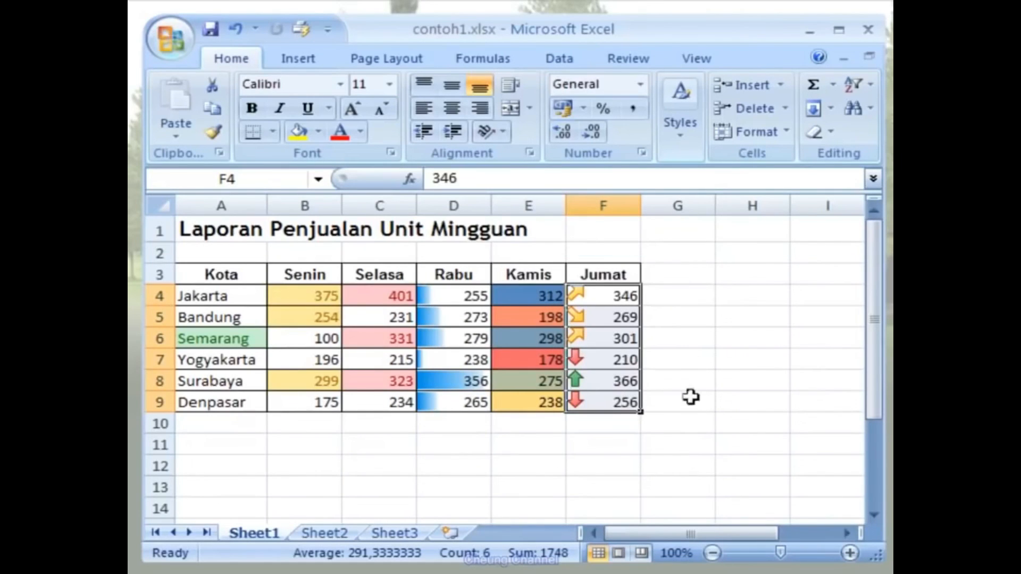
pyautogui.click(688, 421)
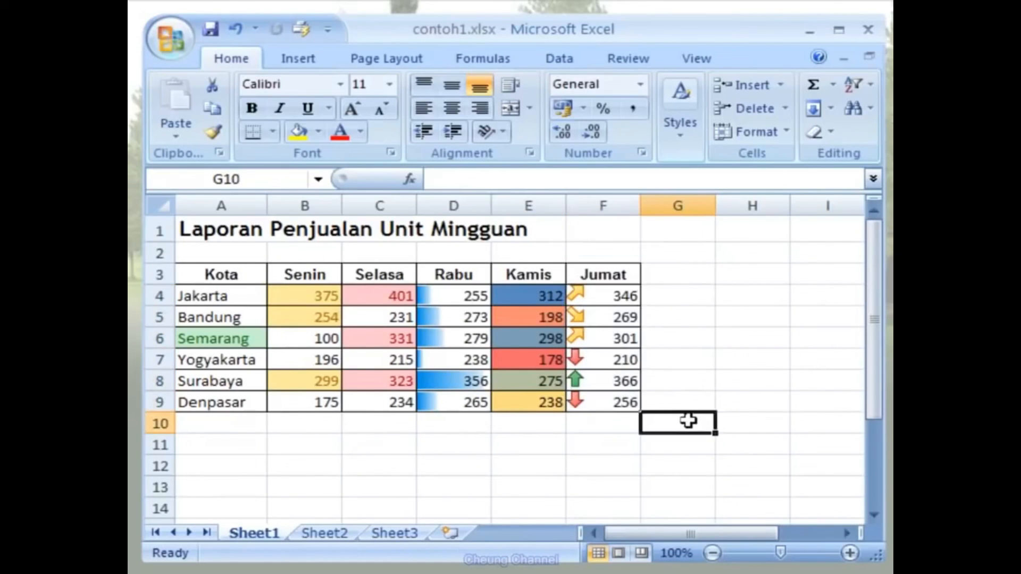